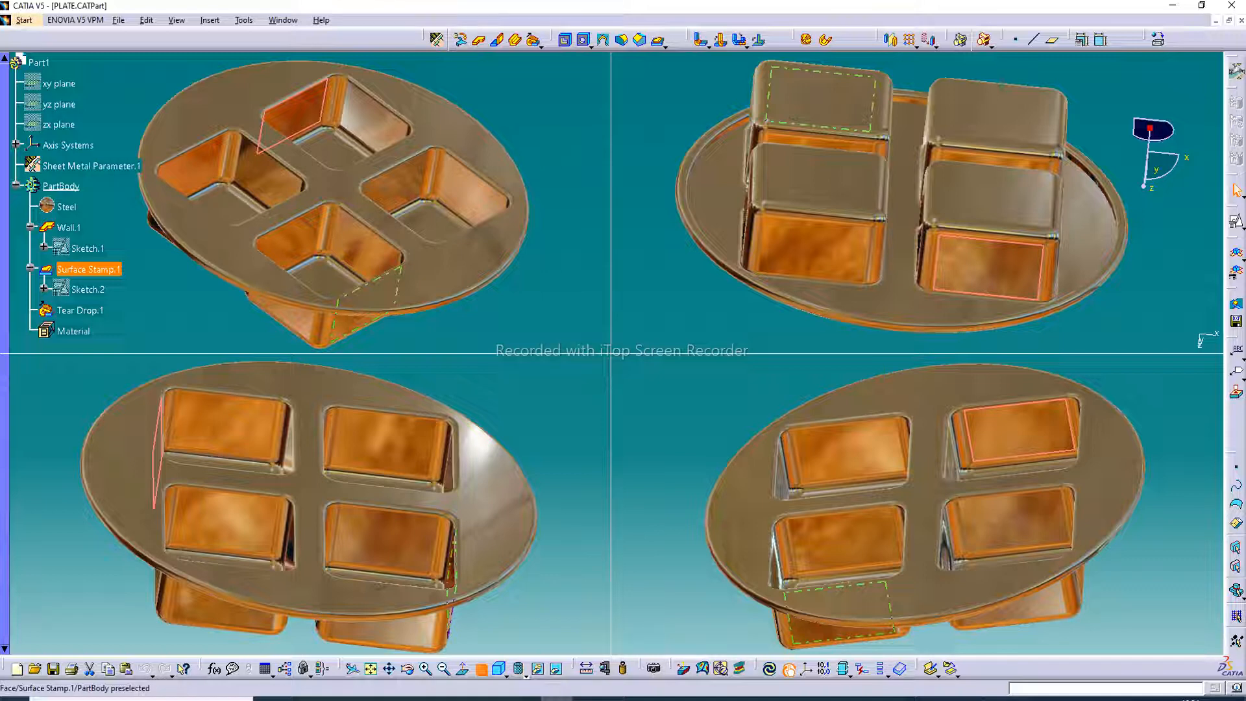
Step: Examine the finished four-compartment steel plate from above and below in a single view
{"action": "left_click", "coordinate": [480, 672]}
{"action": "left_click", "coordinate": [501, 672]}
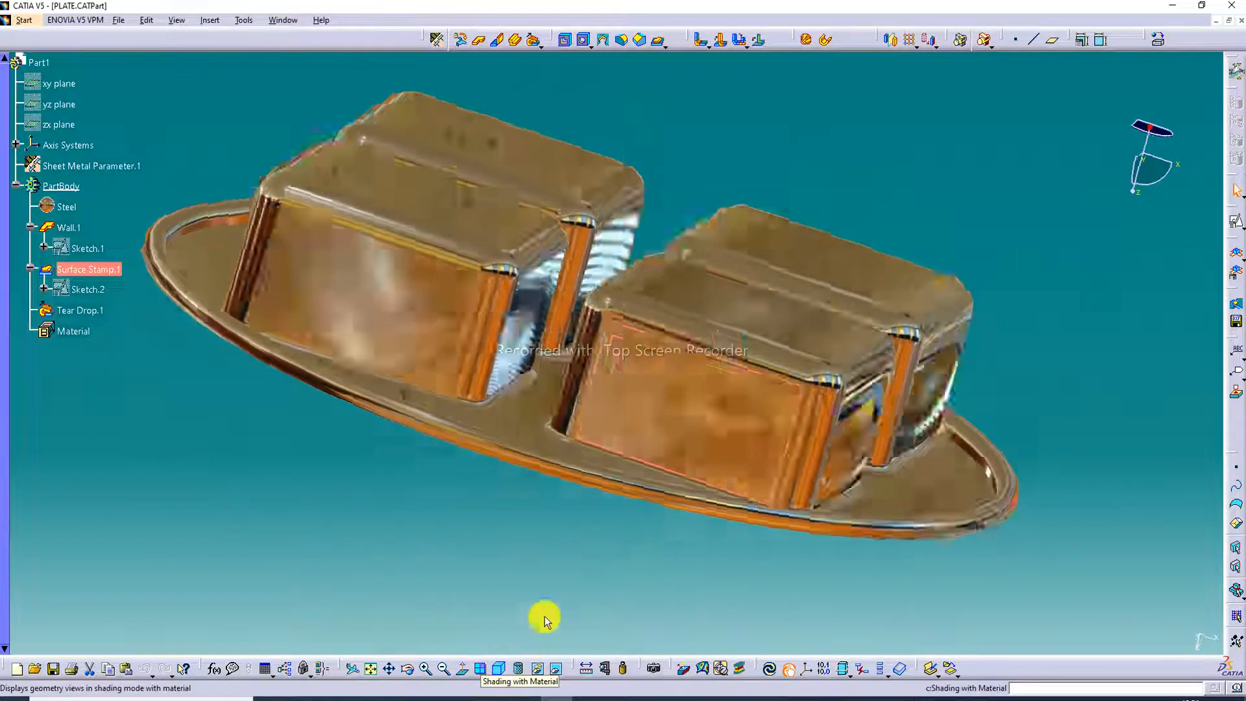
{"action": "middle_click_drag", "start_coordinate": [747, 237], "coordinate": [751, 292], "text": "ctrl"}
{"action": "middle_click_drag", "start_coordinate": [657, 327], "coordinate": [648, 184]}
{"action": "middle_click_drag", "start_coordinate": [486, 208], "coordinate": [760, 390]}
{"action": "middle_click_drag", "start_coordinate": [771, 163], "coordinate": [975, 248]}
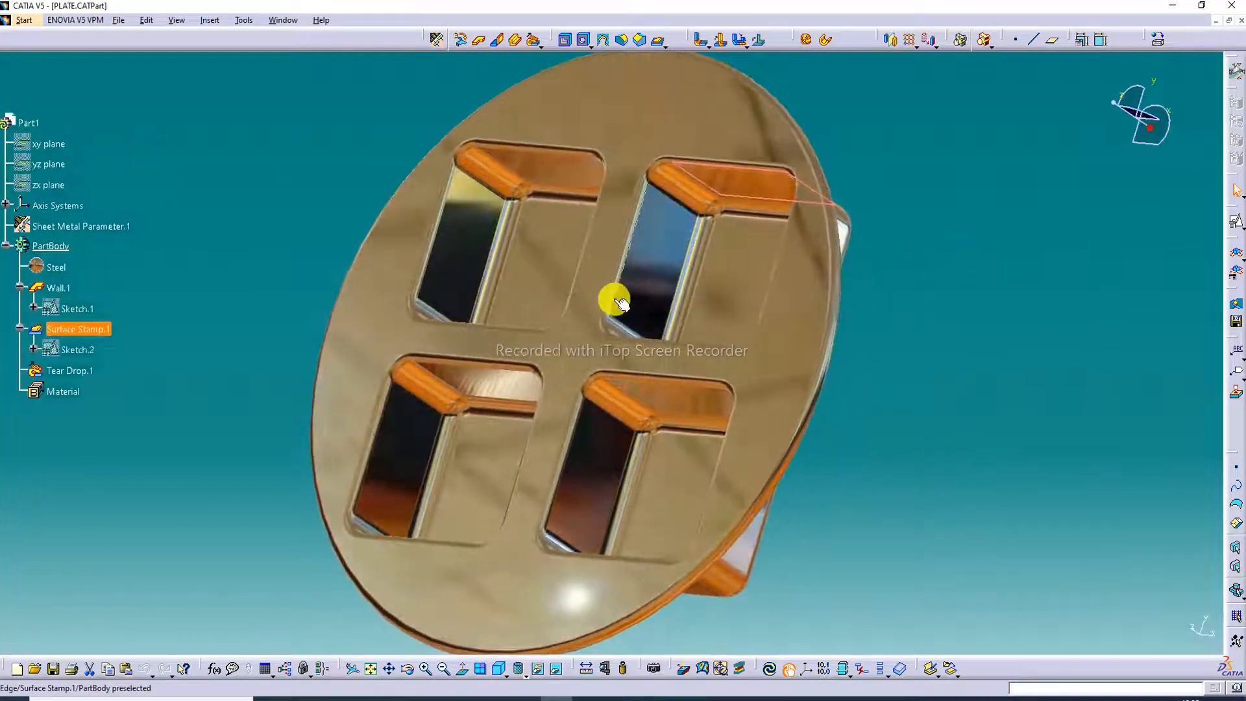
{"action": "middle_click_drag", "start_coordinate": [612, 292], "coordinate": [587, 306]}
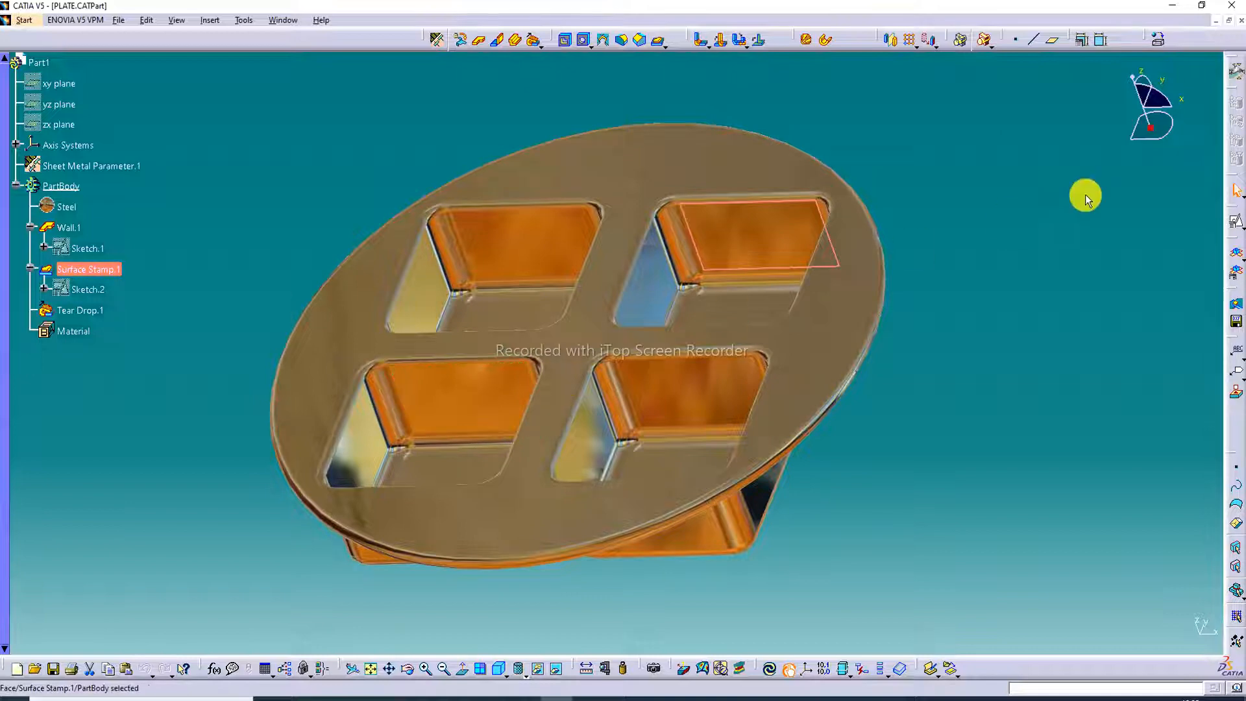
Step: Close the finished plate document and create a new hybrid-design part named Part1 in Generative Sheetmetal Design
{"action": "left_click", "coordinate": [1235, 21]}
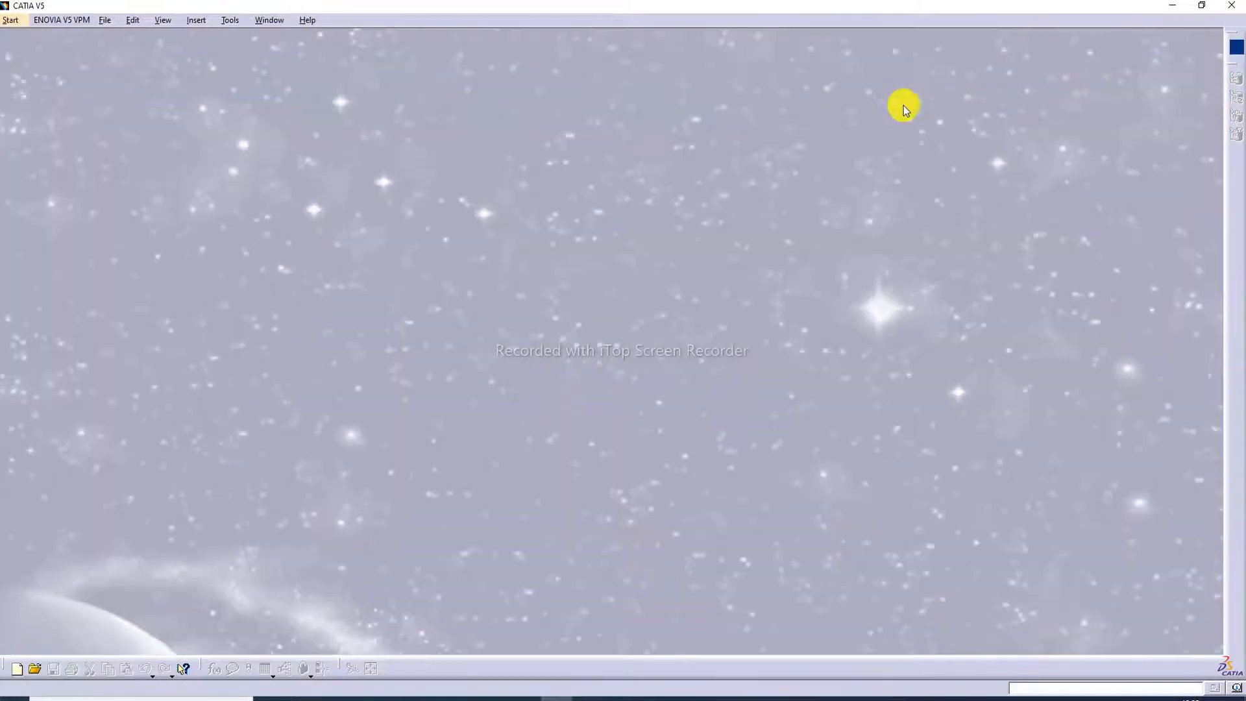
{"action": "left_click", "coordinate": [8, 21]}
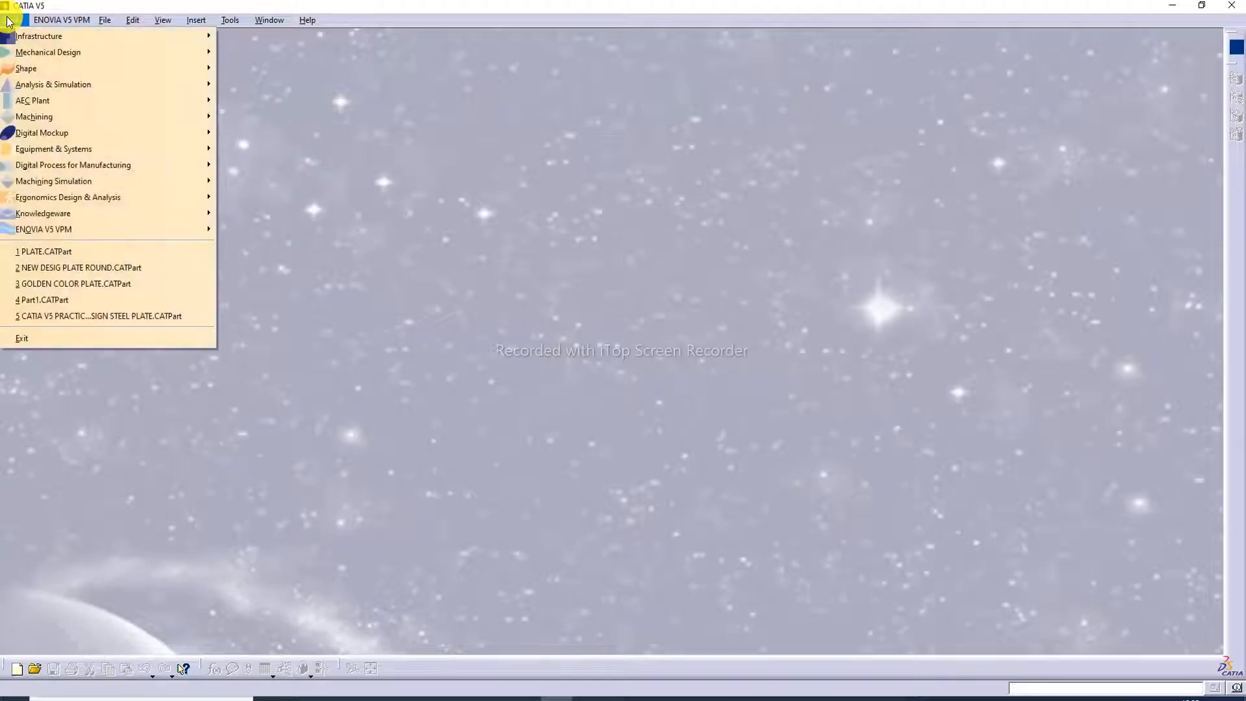
{"action": "mouse_move", "coordinate": [44, 52]}
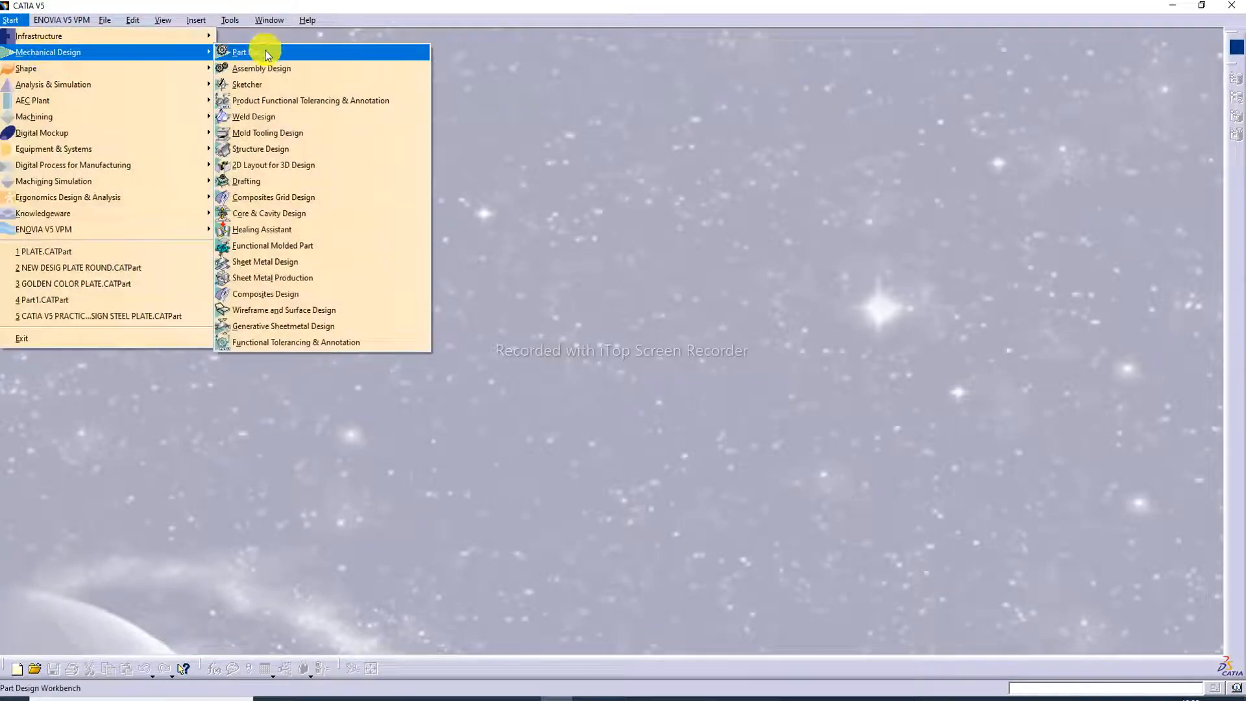
{"action": "left_click", "coordinate": [283, 326]}
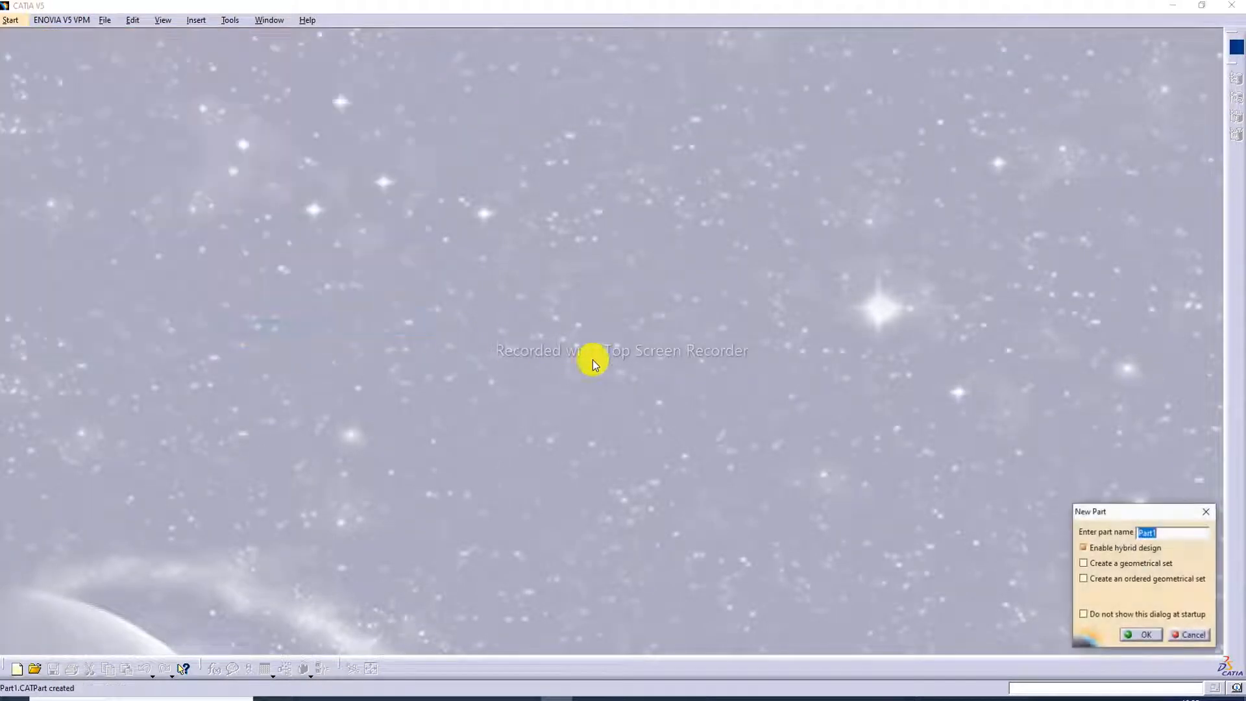
{"action": "left_click", "coordinate": [1143, 634]}
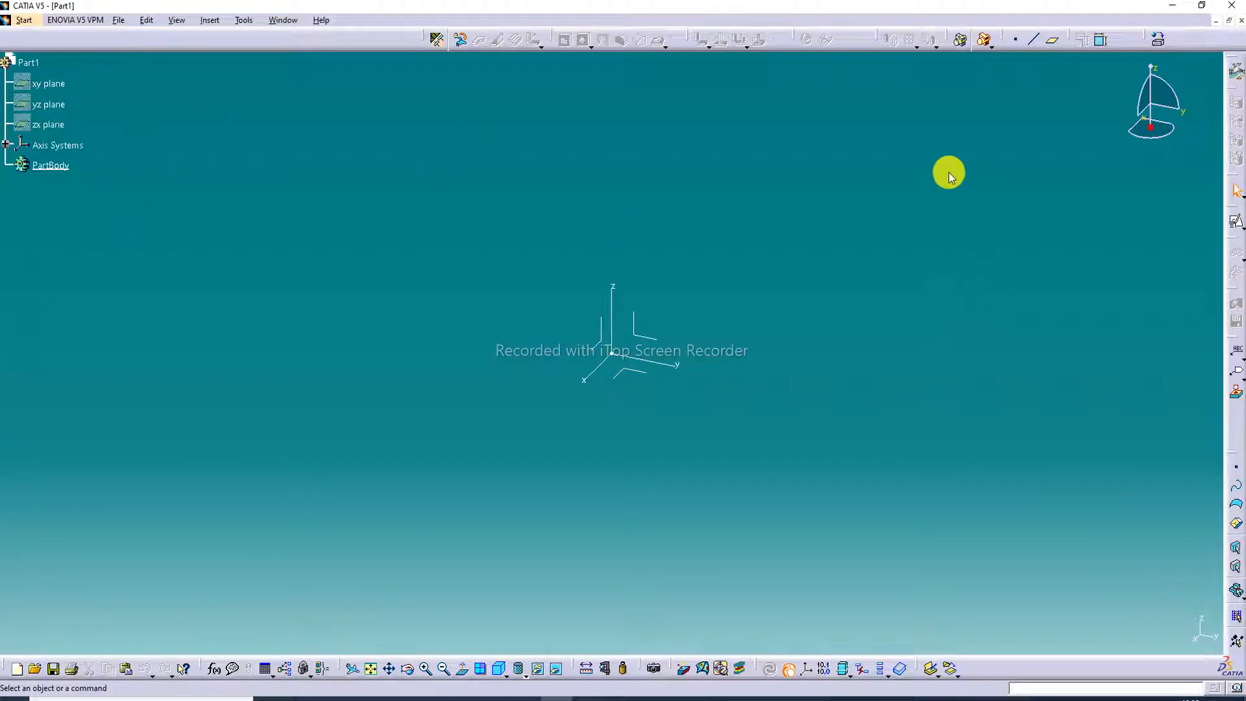
Step: Start a positioned sketch on the XY plane with the H and V axes swapped and V reversed
{"action": "left_click", "coordinate": [635, 374]}
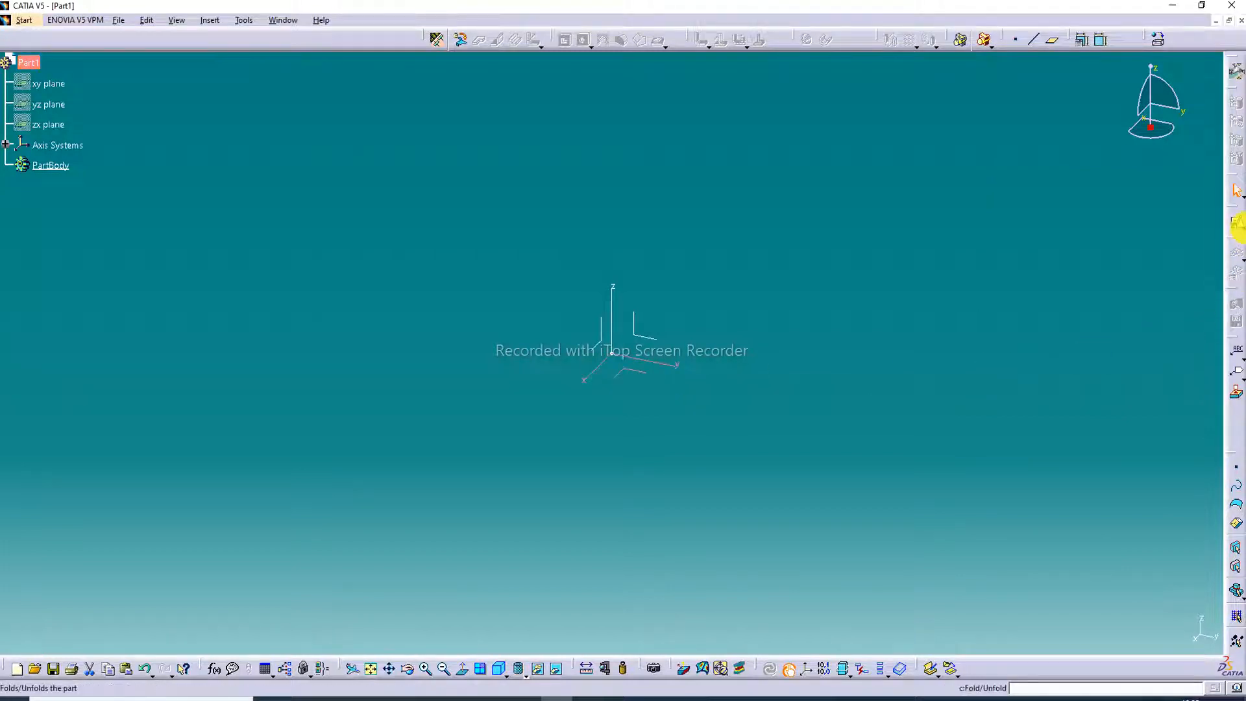
{"action": "left_click", "coordinate": [1237, 238]}
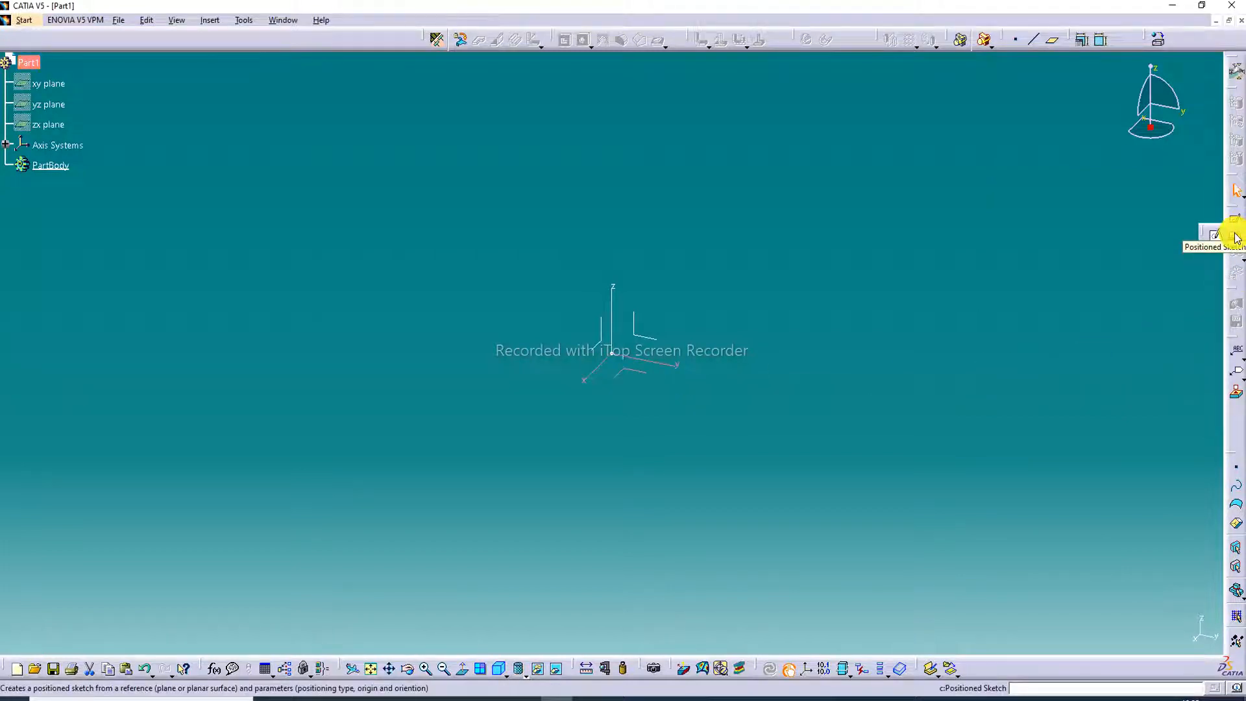
{"action": "left_click", "coordinate": [1236, 237]}
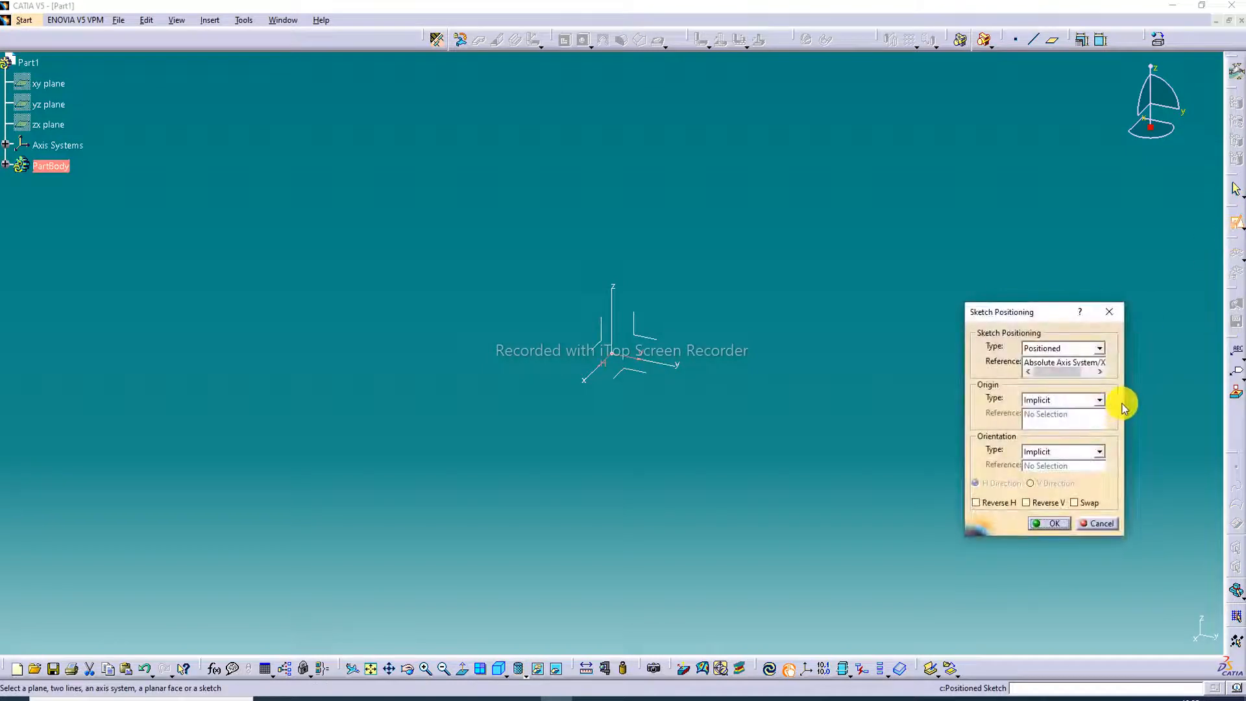
{"action": "left_click_drag", "start_coordinate": [1125, 394], "coordinate": [1191, 397]}
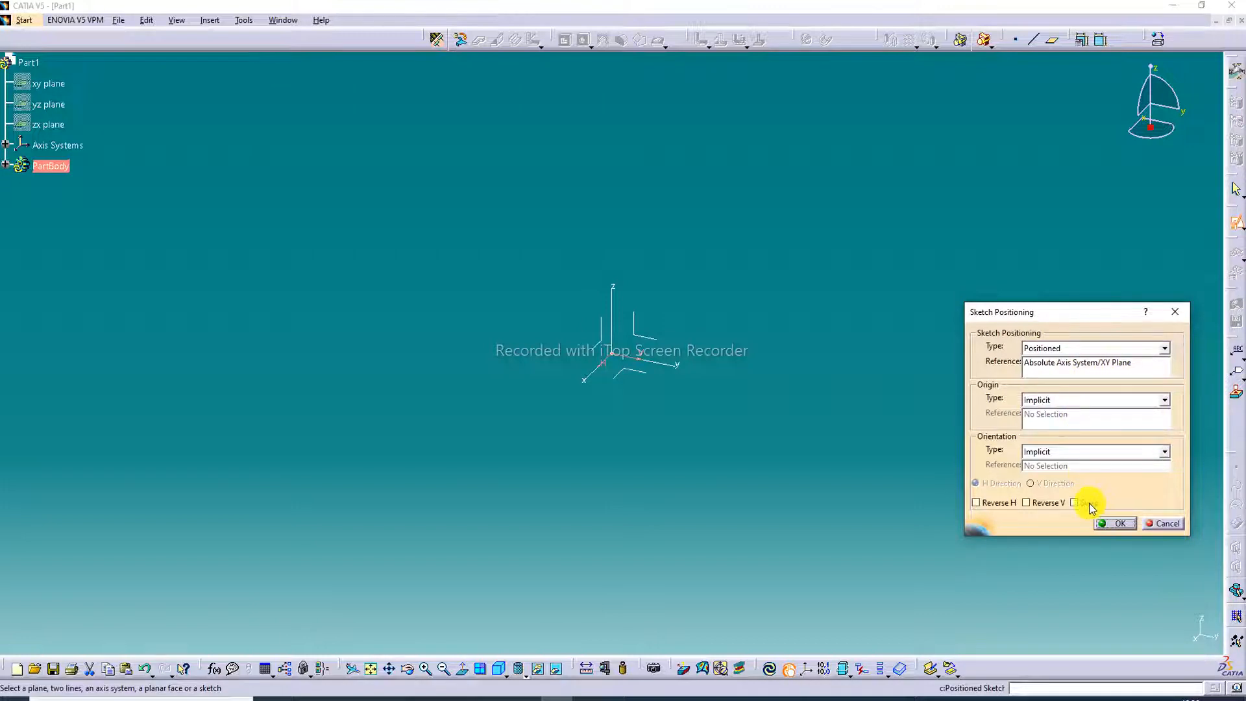
{"action": "left_click", "coordinate": [1038, 503]}
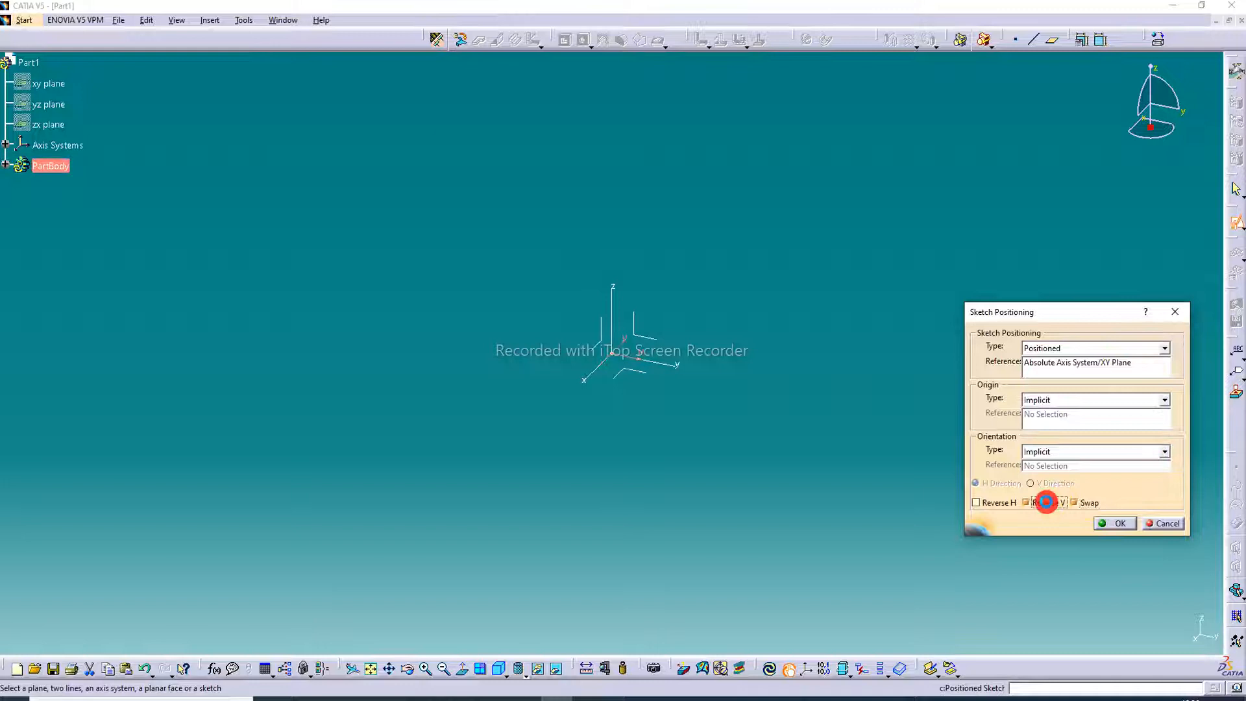
{"action": "left_click", "coordinate": [1123, 524]}
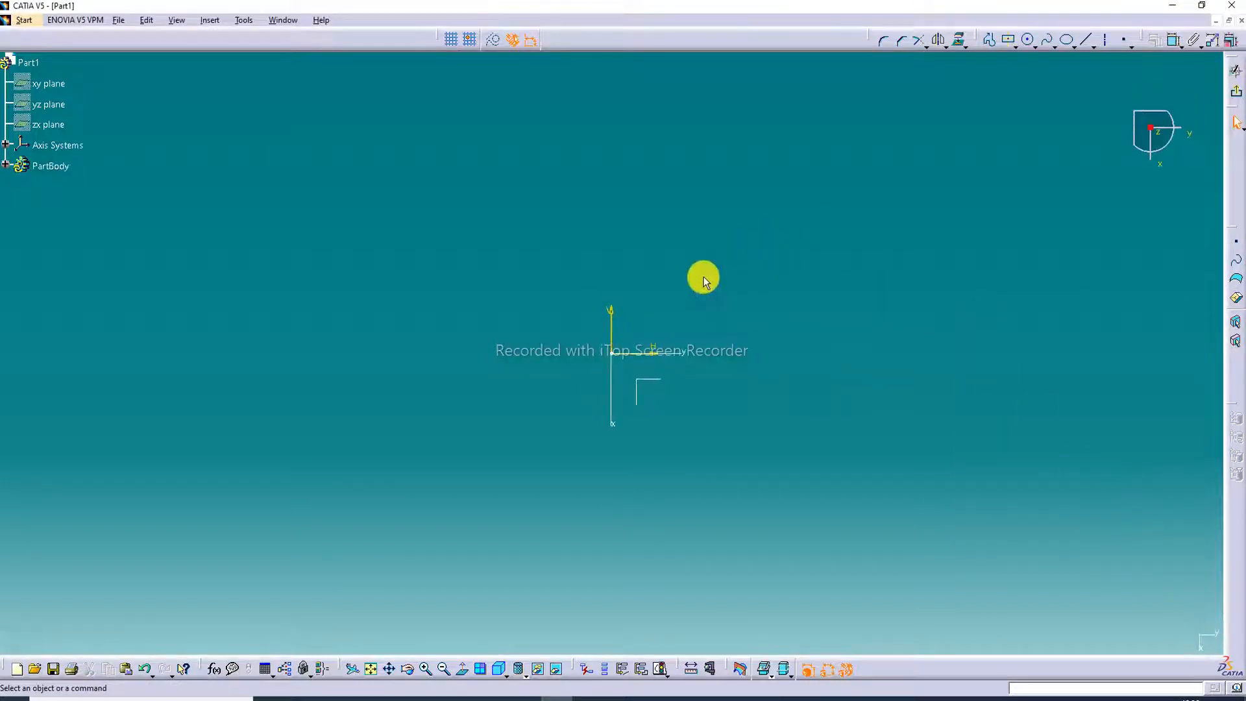
Step: Sketch a circle centred on the origin, about 207 mm in diameter, and add a diameter dimension
{"action": "left_click", "coordinate": [1033, 43]}
{"action": "left_click", "coordinate": [611, 354]}
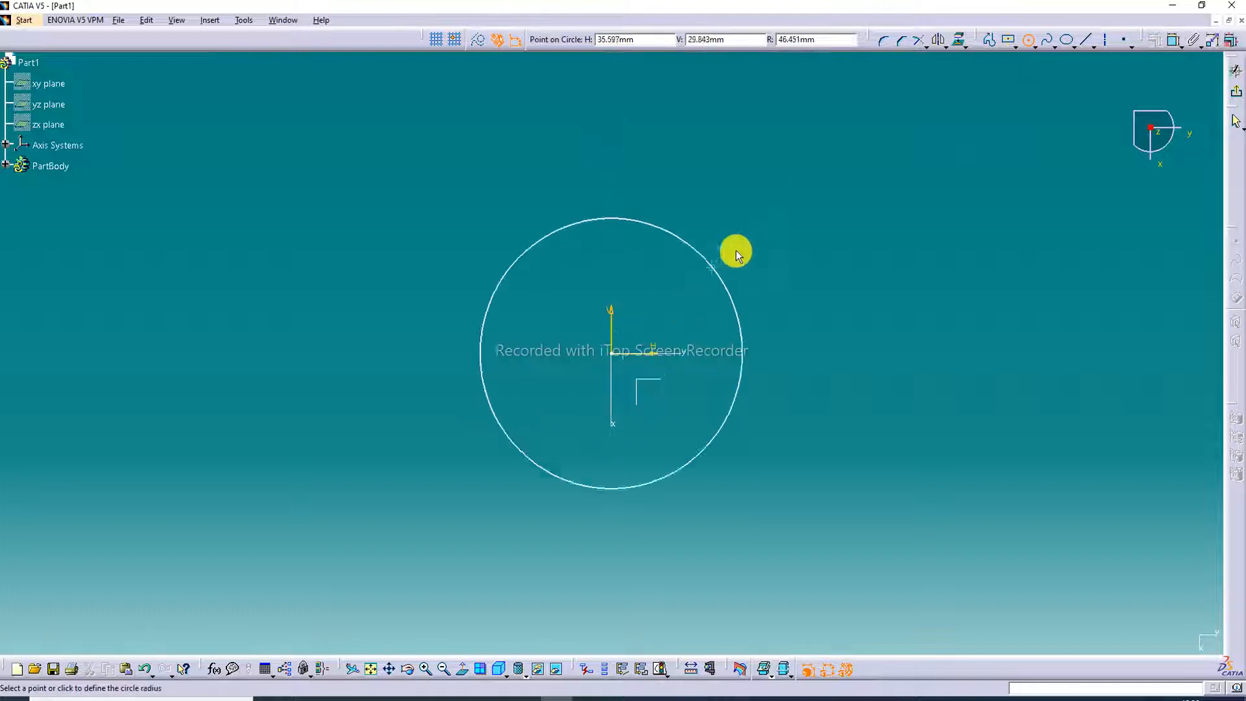
{"action": "left_click", "coordinate": [804, 187]}
{"action": "left_click", "coordinate": [1172, 40]}
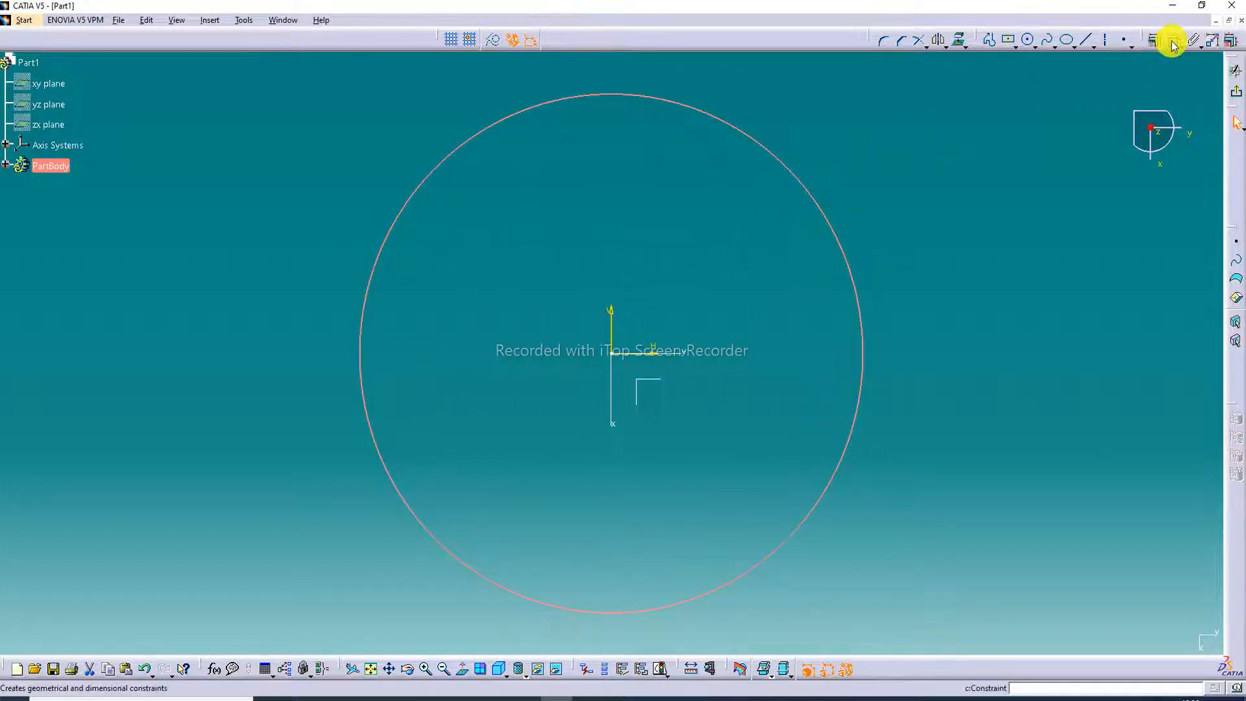
{"action": "left_click", "coordinate": [945, 173]}
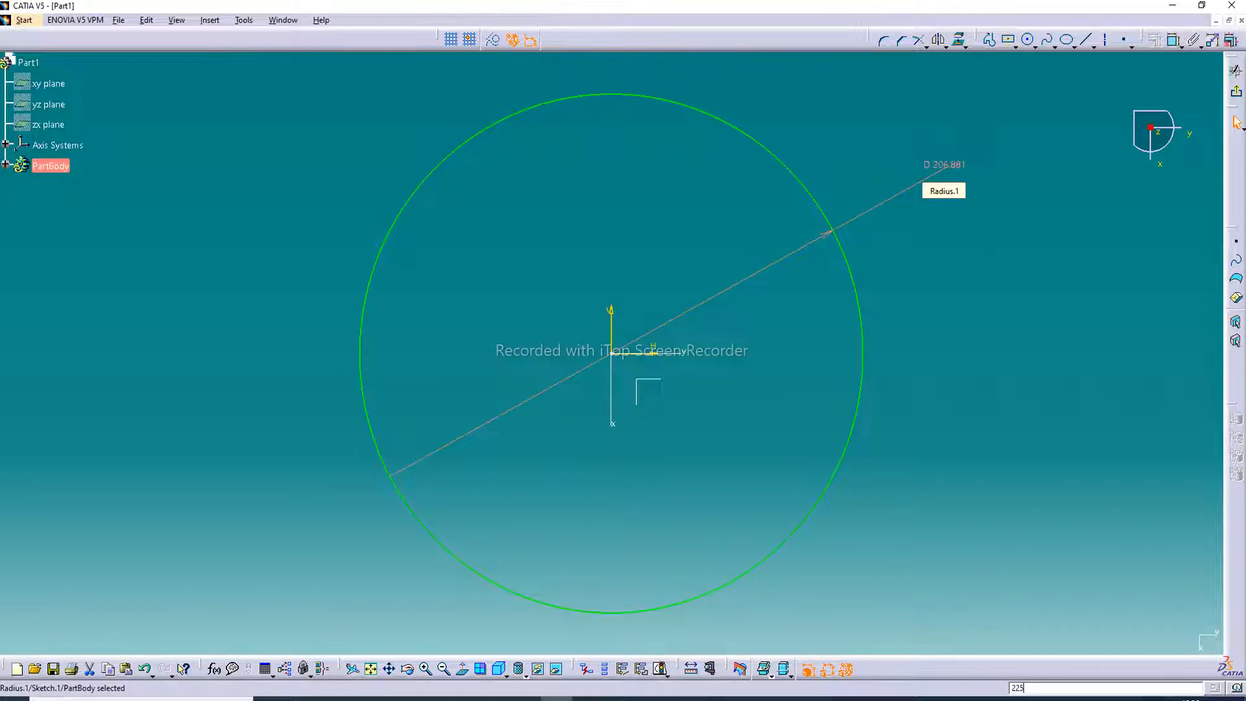
{"action": "type", "text": "225"}
{"action": "key", "text": "Return"}
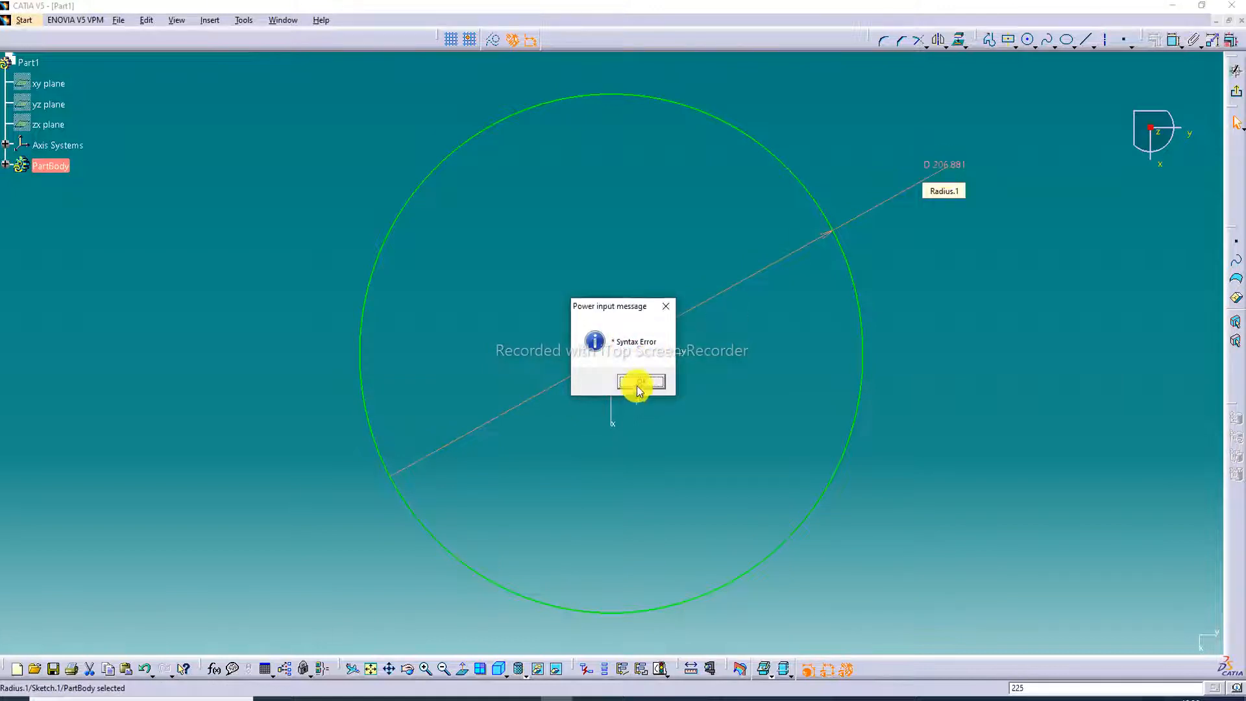
{"action": "left_click", "coordinate": [638, 382]}
Step: Set the circle's diameter to 225 mm and exit the sketch
{"action": "double_click", "coordinate": [960, 166]}
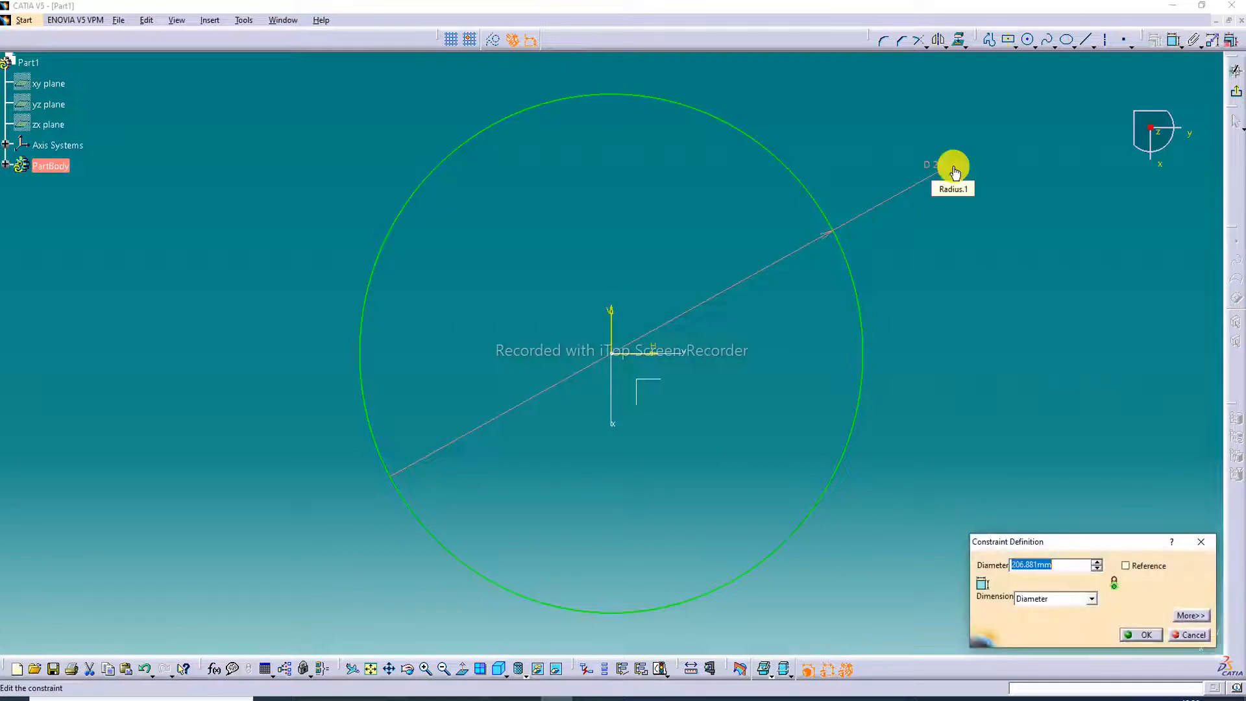
{"action": "type", "text": "225"}
{"action": "key", "text": "Return"}
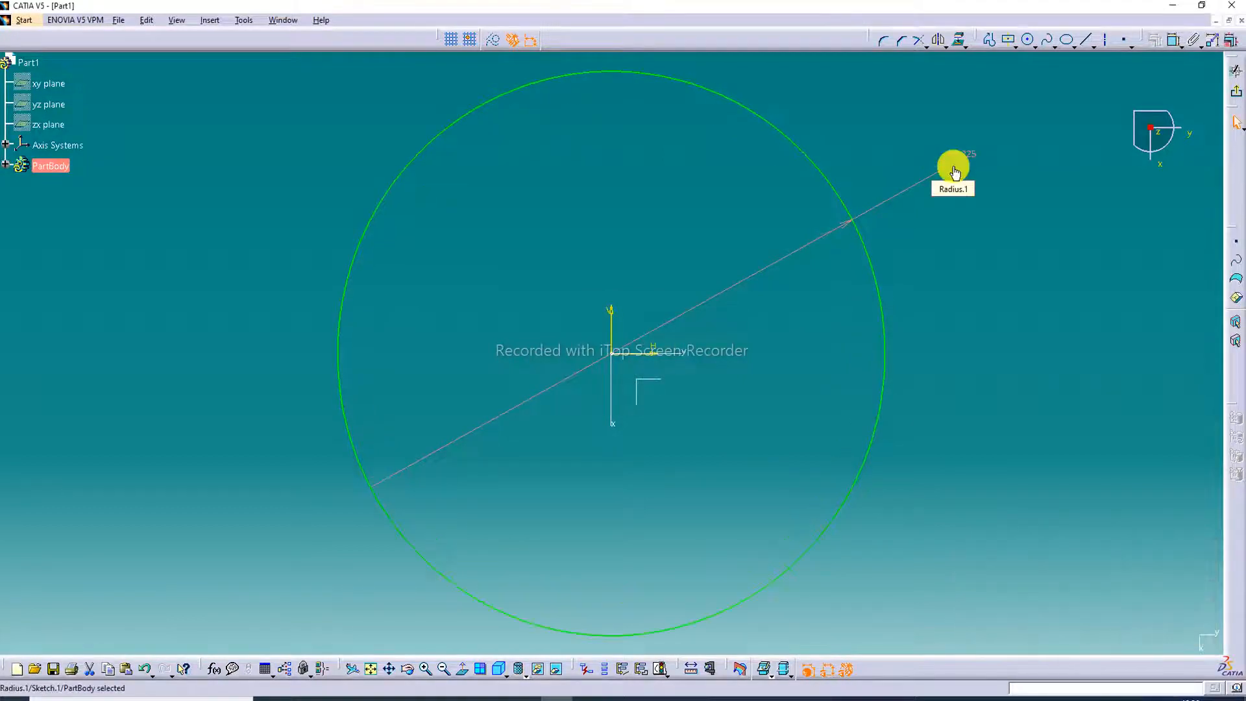
{"action": "left_click", "coordinate": [1237, 91]}
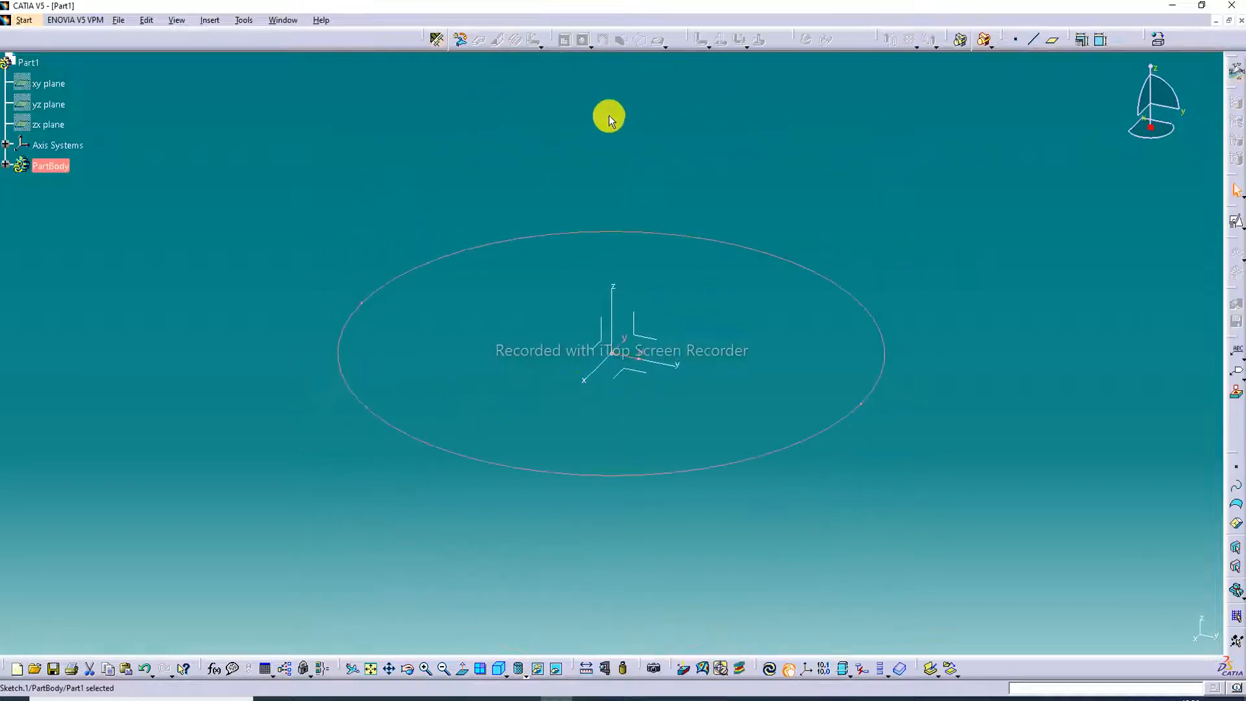
Step: Define sheet metal parameters with 1 mm thickness and 4 mm bend radius, and create a wall from the circle sketch with the material side inverted
{"action": "left_click", "coordinate": [437, 40]}
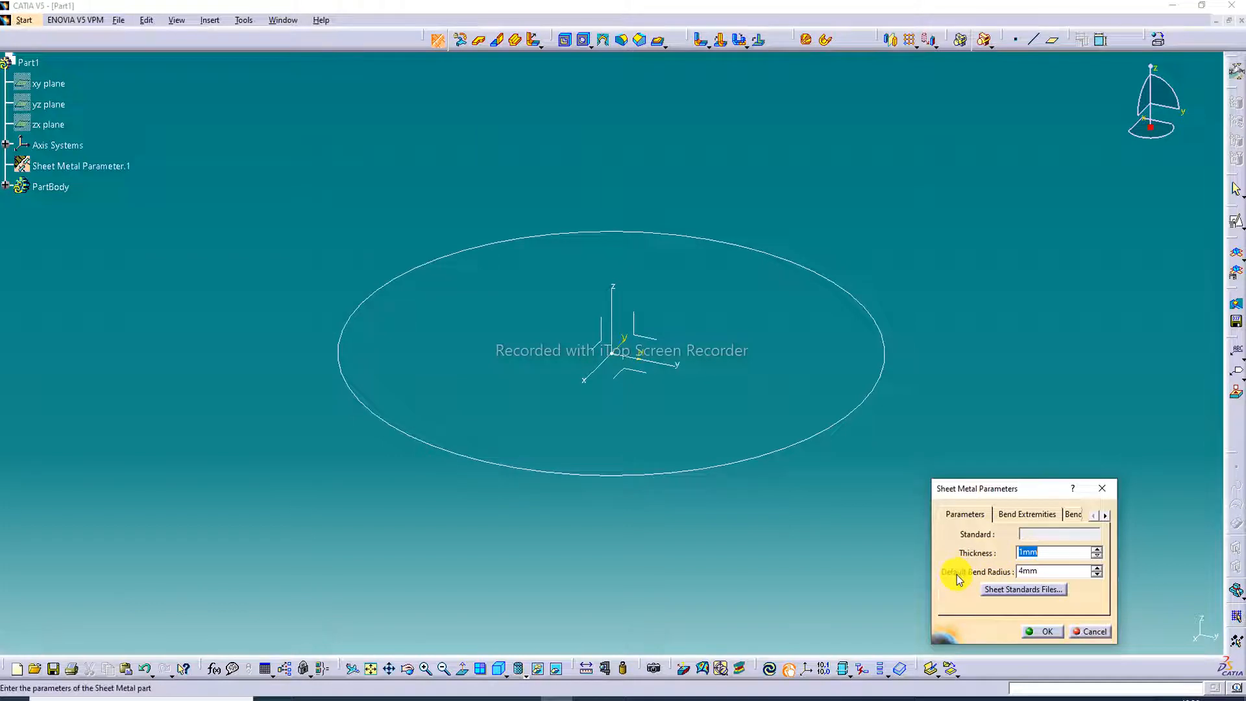
{"action": "left_click", "coordinate": [1042, 632]}
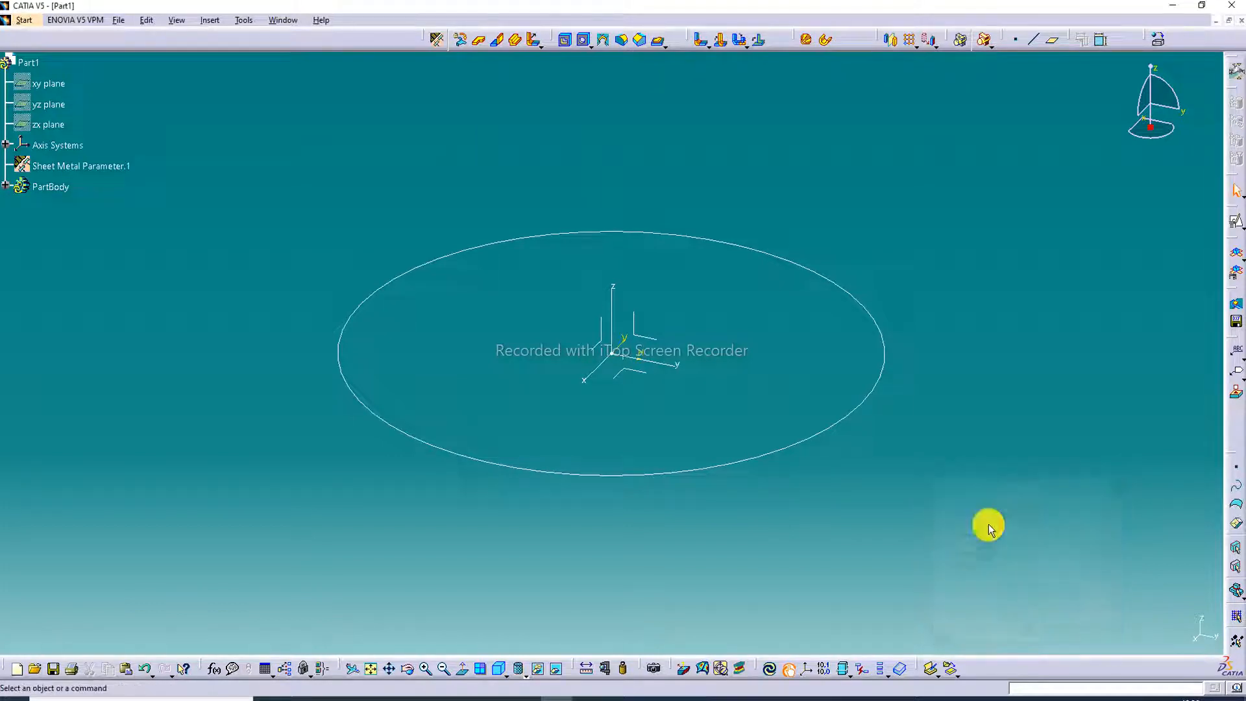
{"action": "left_click", "coordinate": [478, 39]}
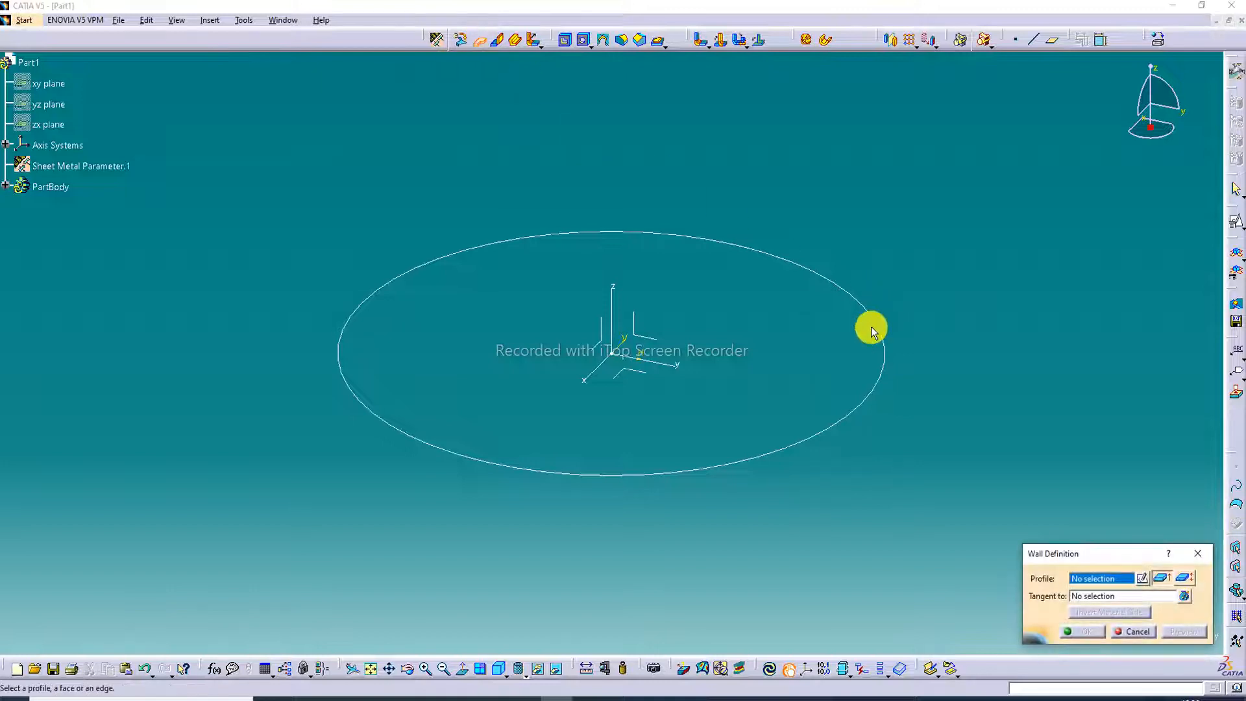
{"action": "left_click", "coordinate": [871, 328]}
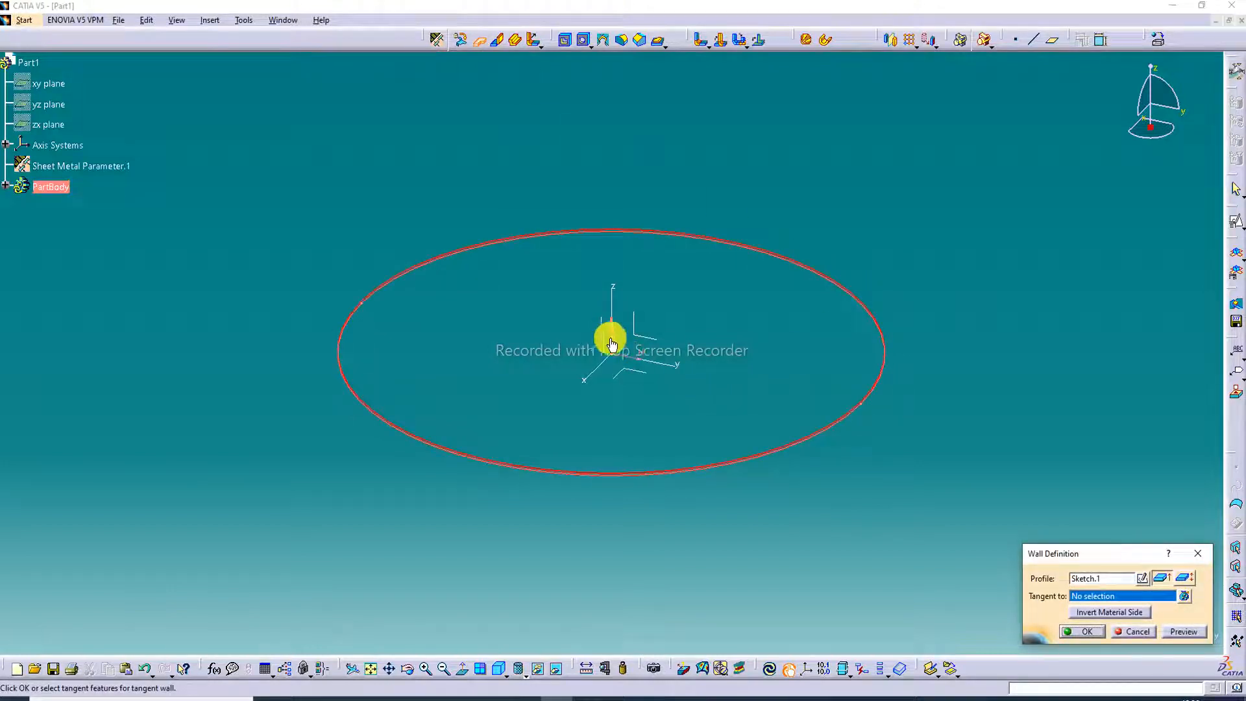
{"action": "left_click", "coordinate": [1108, 613]}
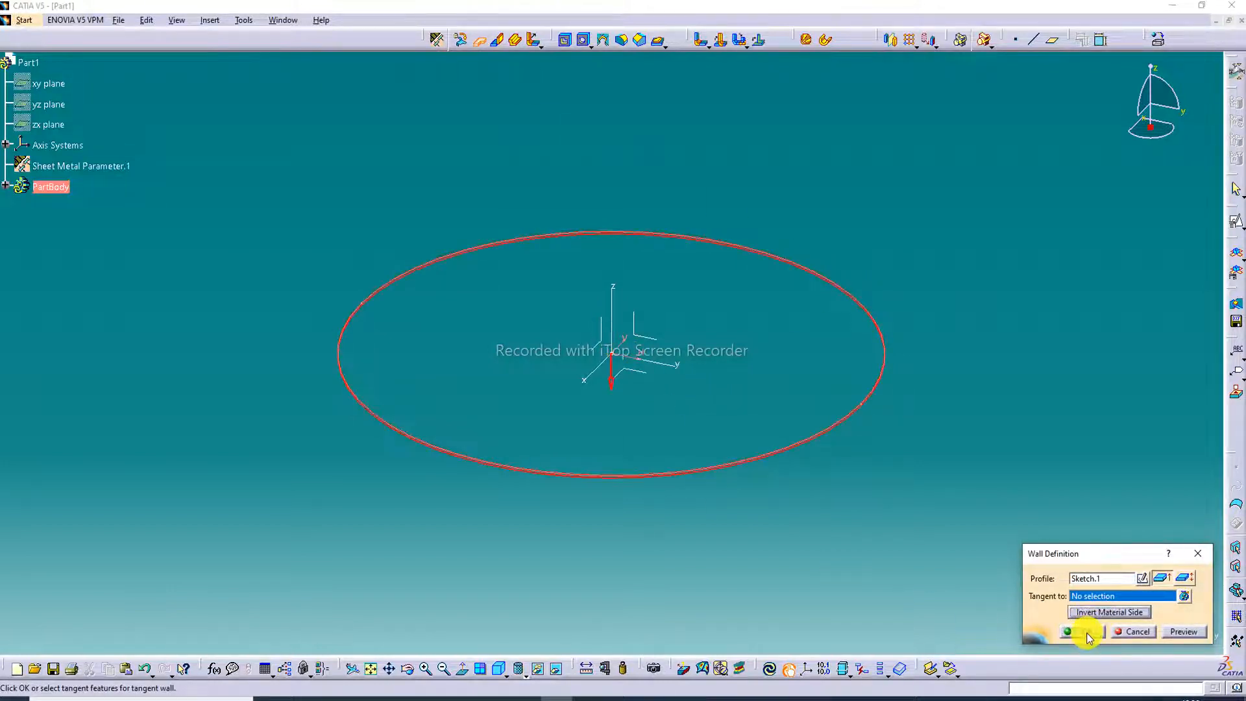
{"action": "left_click", "coordinate": [1085, 631]}
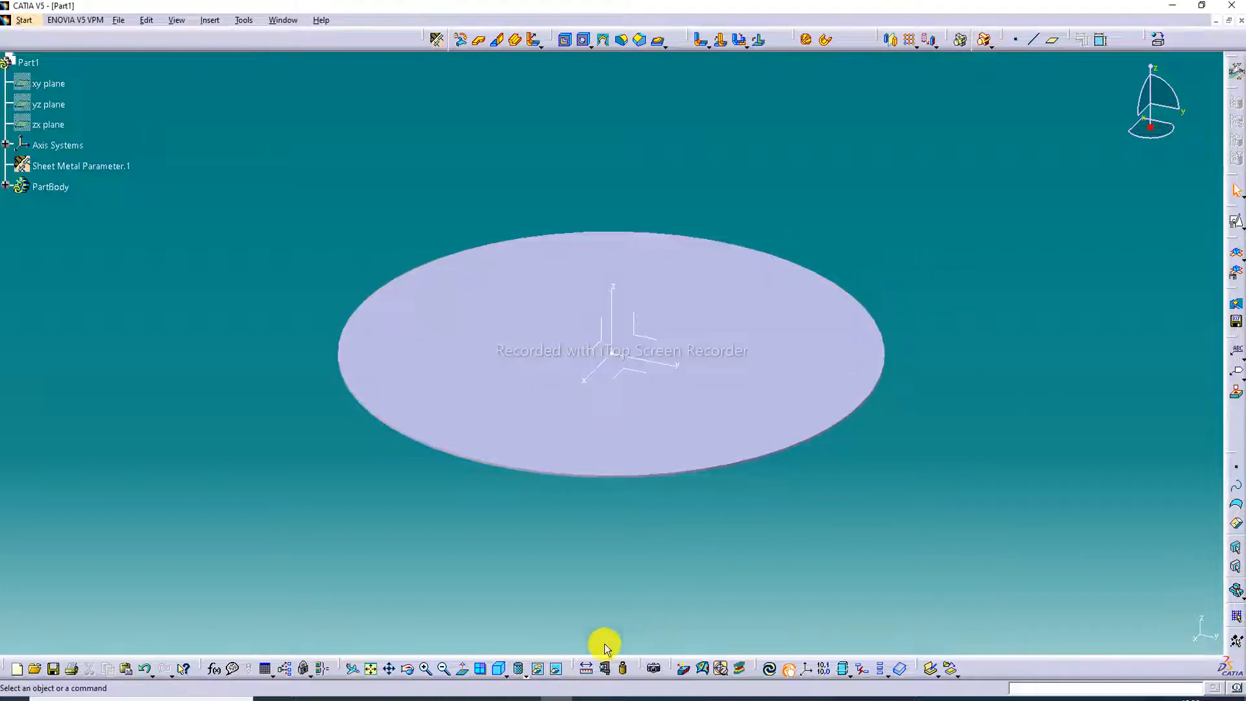
Step: Display the round wall shaded with edges but without smooth edges, and hide the absolute axis system
{"action": "left_click", "coordinate": [524, 674]}
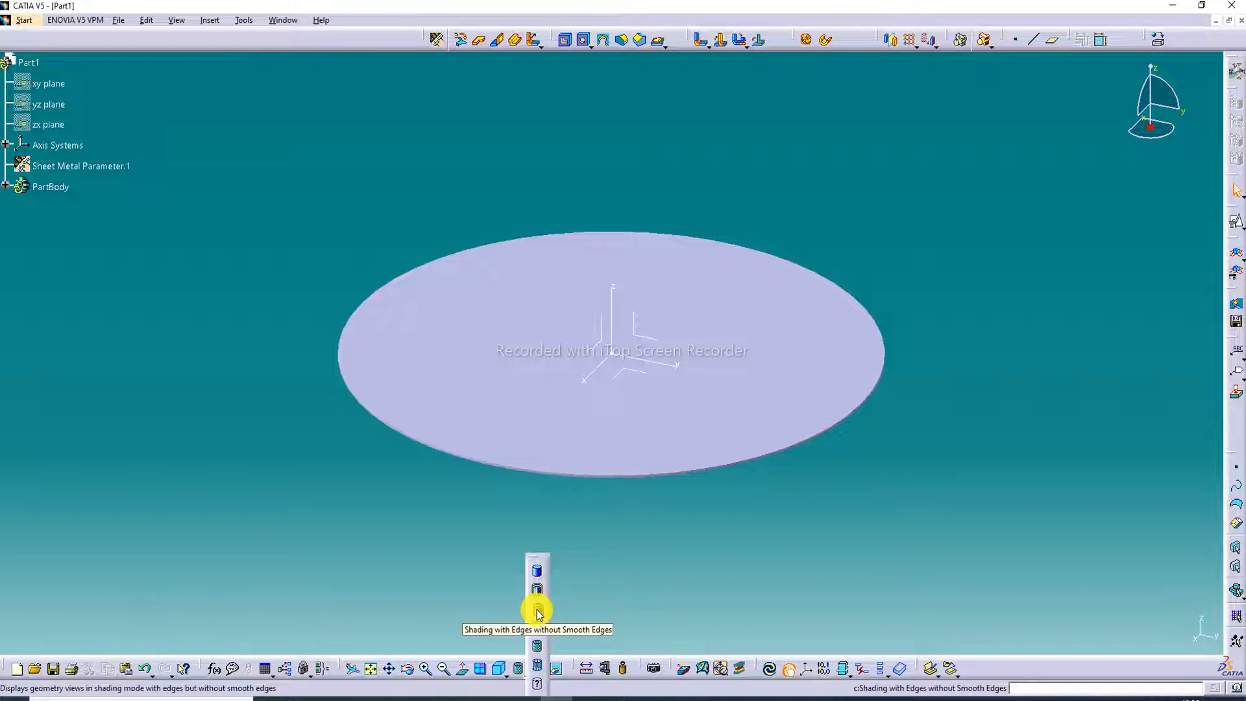
{"action": "left_click", "coordinate": [538, 612]}
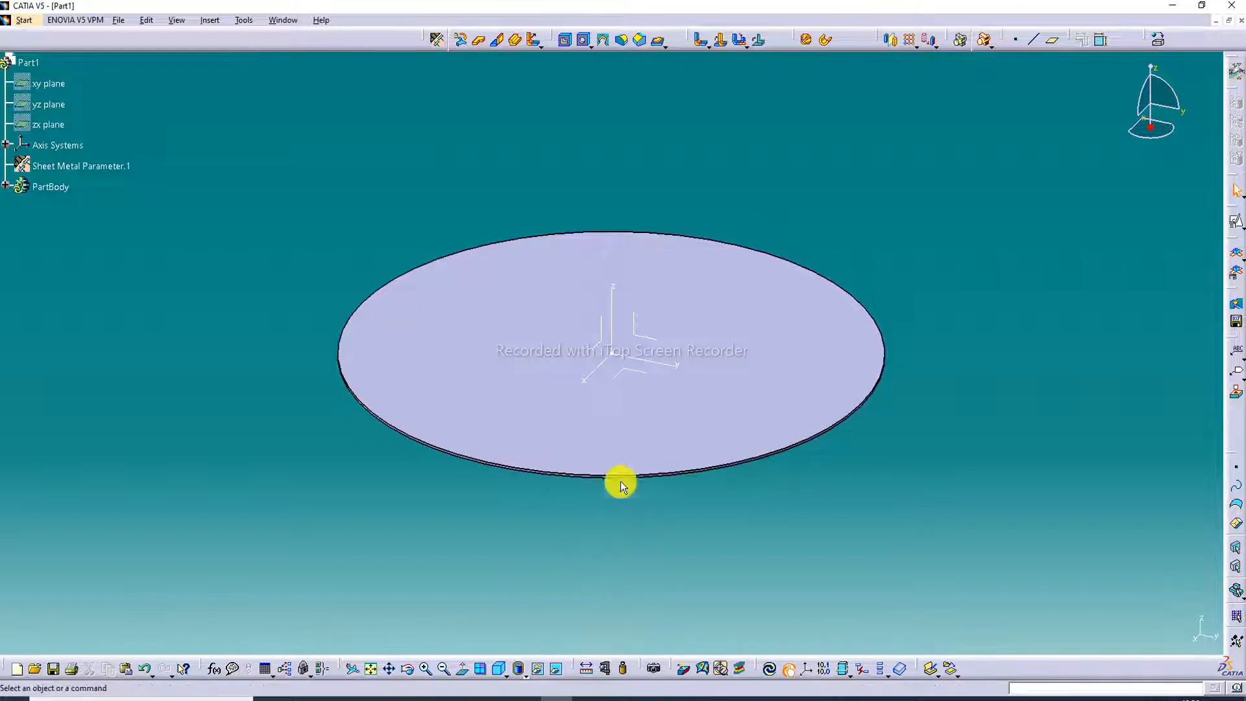
{"action": "middle_click_drag", "start_coordinate": [619, 423], "coordinate": [617, 356]}
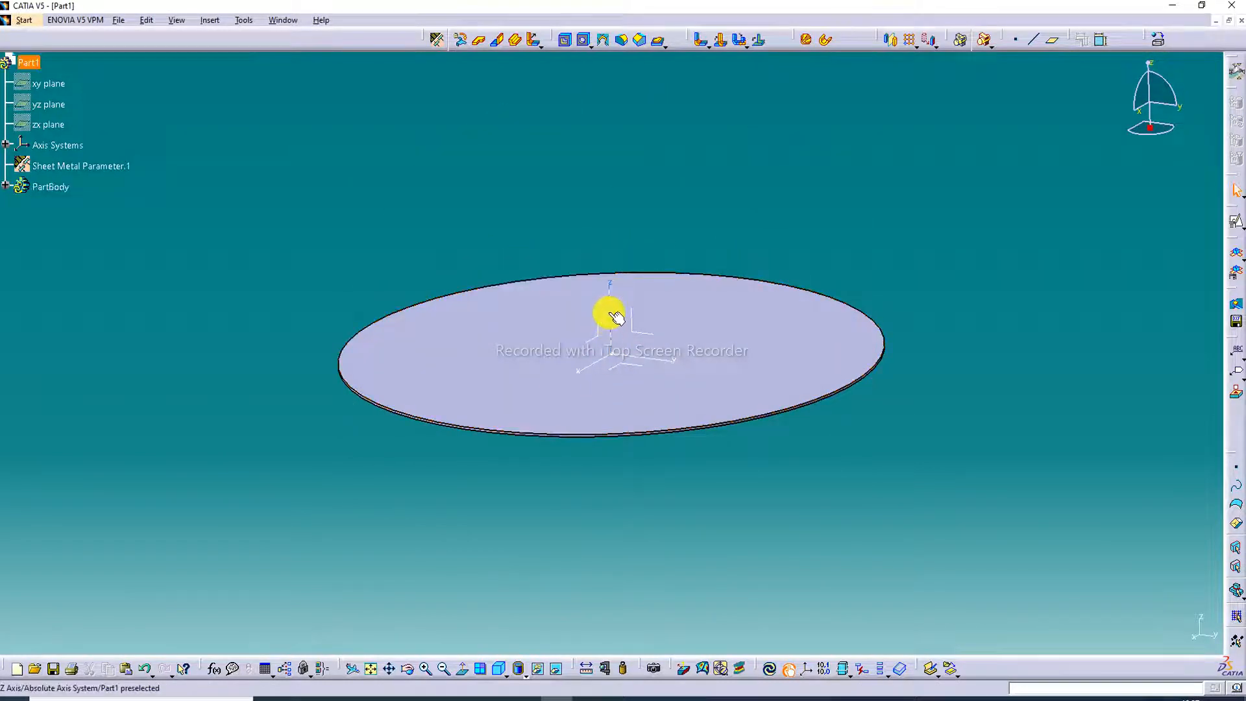
{"action": "right_click", "coordinate": [609, 313]}
{"action": "left_click", "coordinate": [646, 354]}
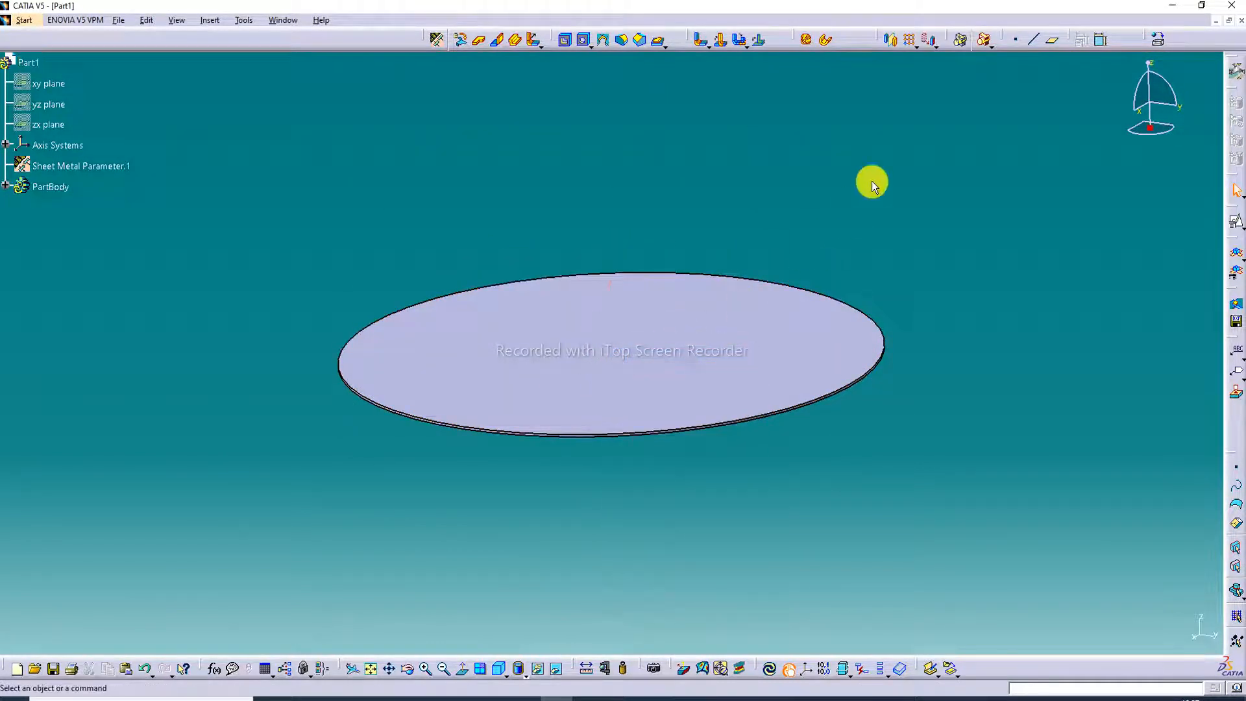
Step: Start a positioned sketch on the round wall's upper face with the H and V axes swapped and V reversed
{"action": "left_click", "coordinate": [678, 324]}
{"action": "left_click", "coordinate": [1241, 227]}
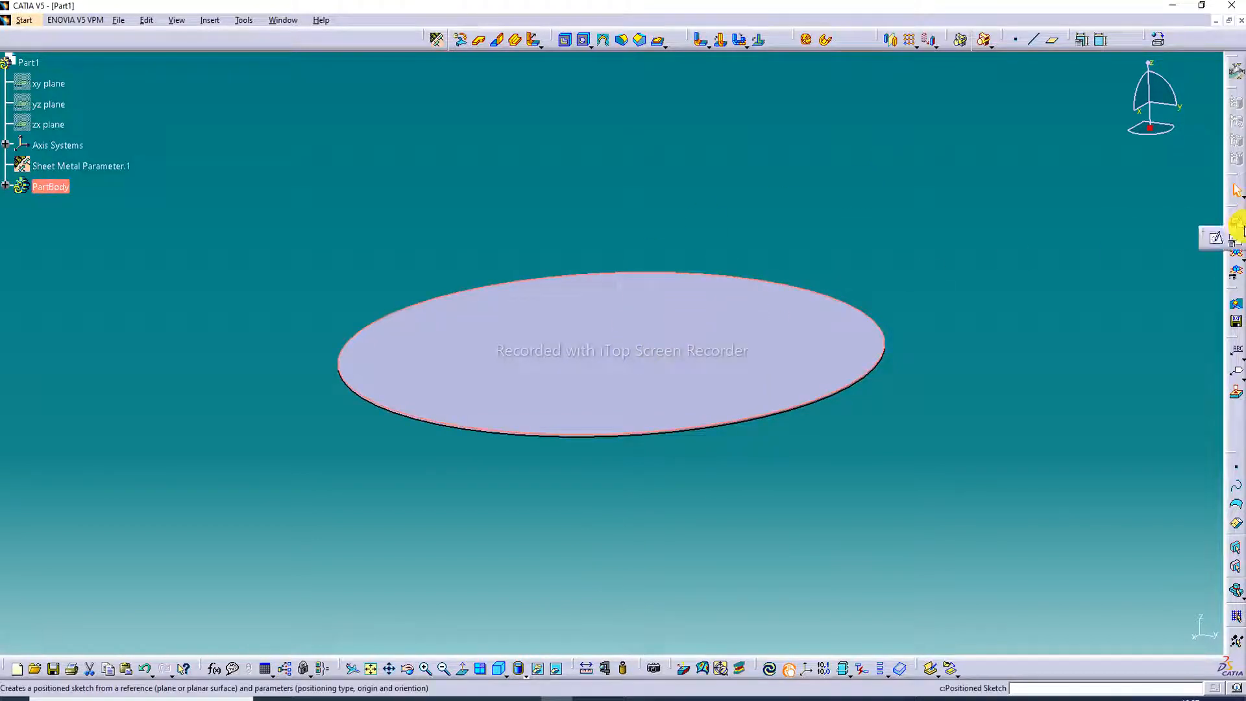
{"action": "left_click", "coordinate": [1235, 245]}
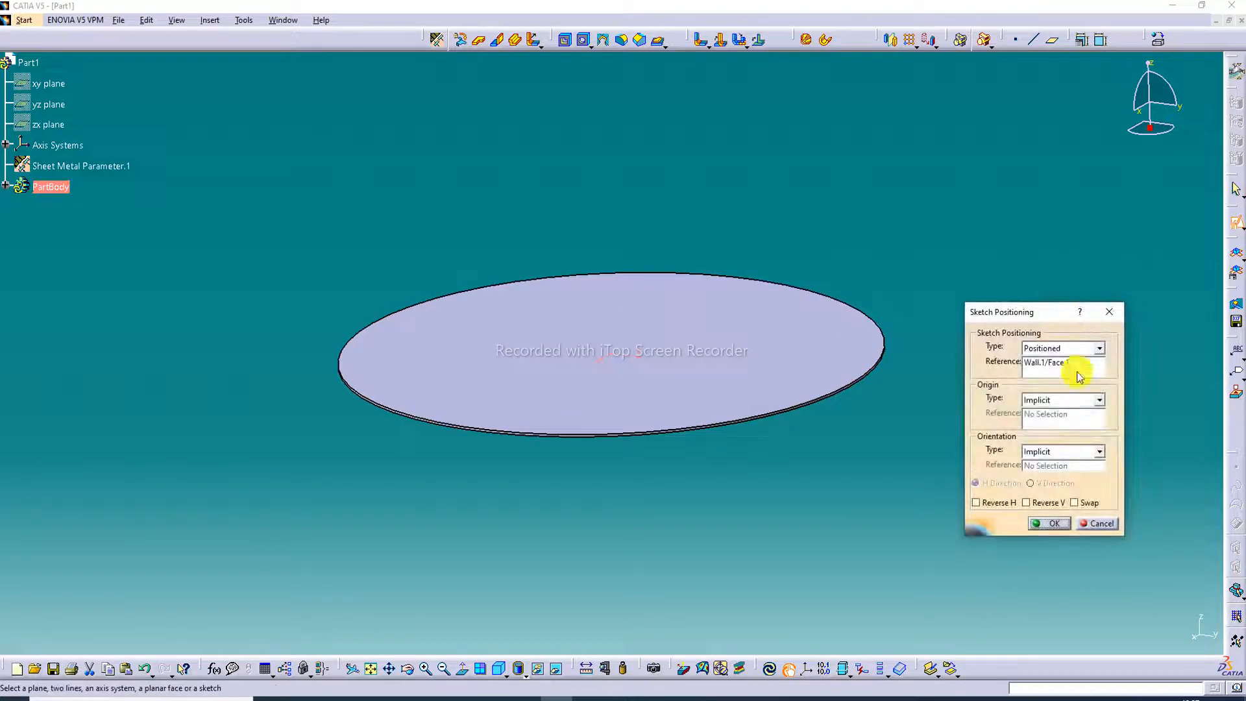
{"action": "left_click_drag", "start_coordinate": [1125, 376], "coordinate": [1161, 378]}
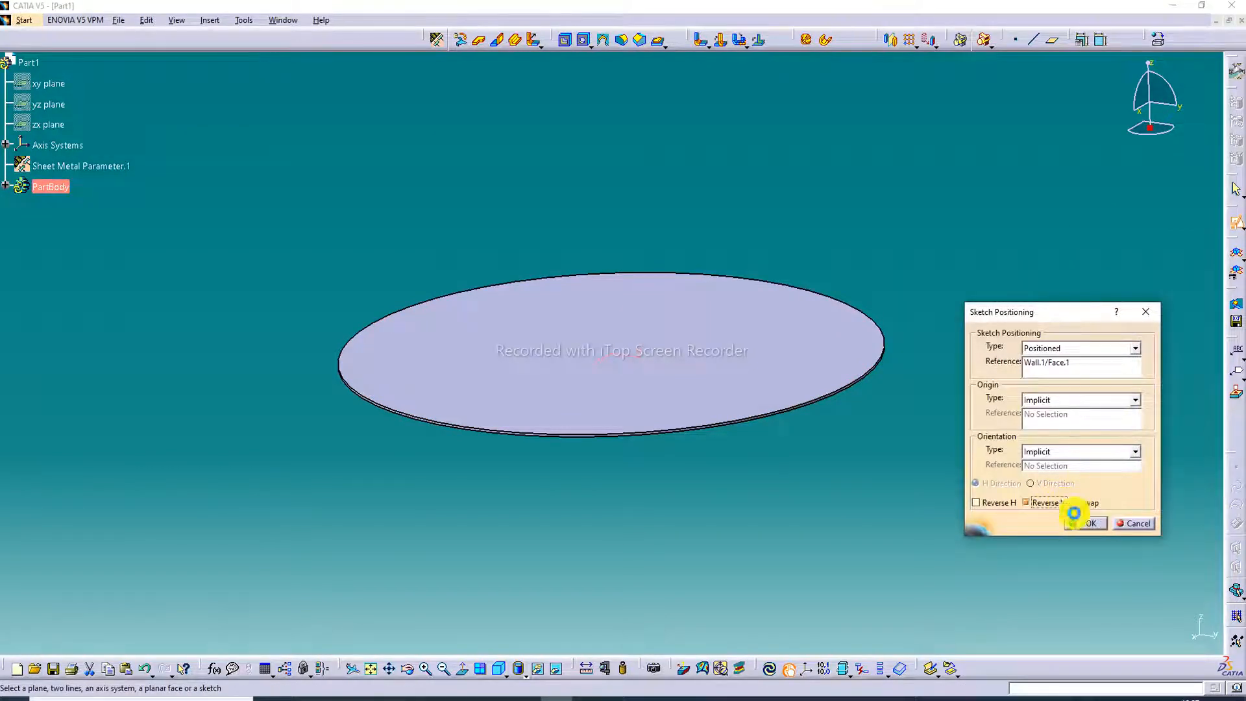
{"action": "left_click", "coordinate": [1083, 522]}
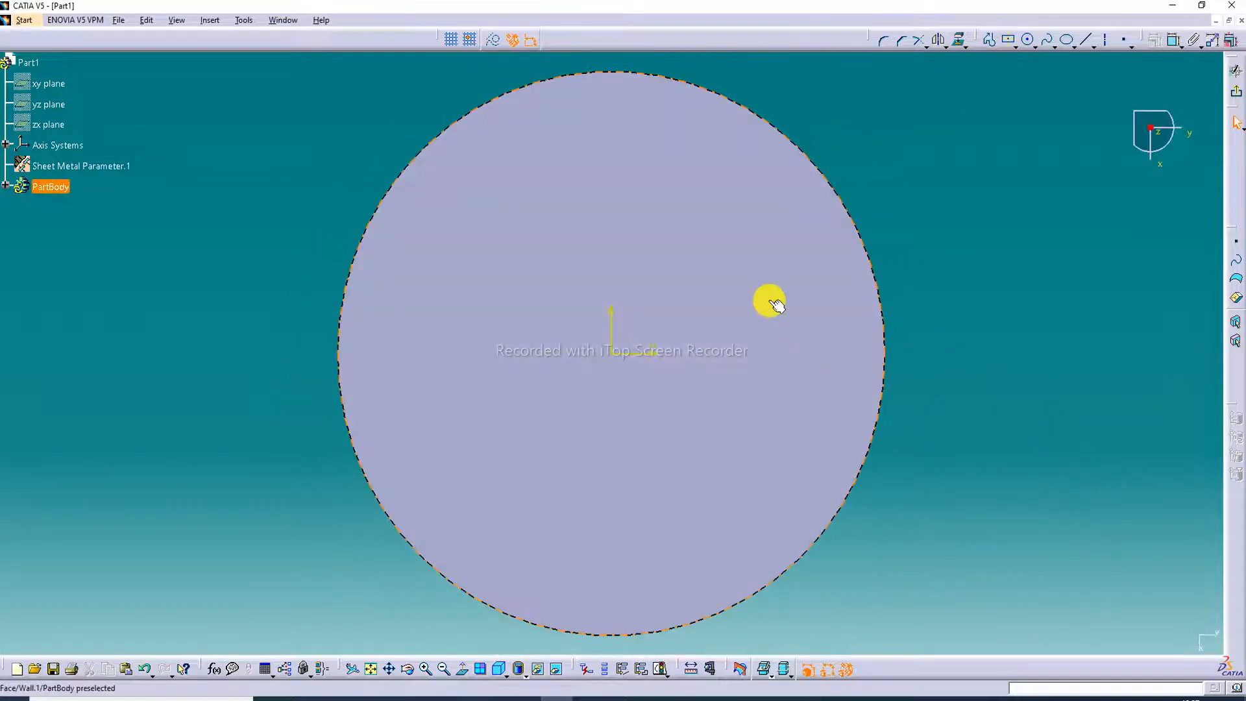
Step: Draw a vertical and a horizontal axis across the full diameter of the round face, crossing at its centre
{"action": "left_click", "coordinate": [1107, 41]}
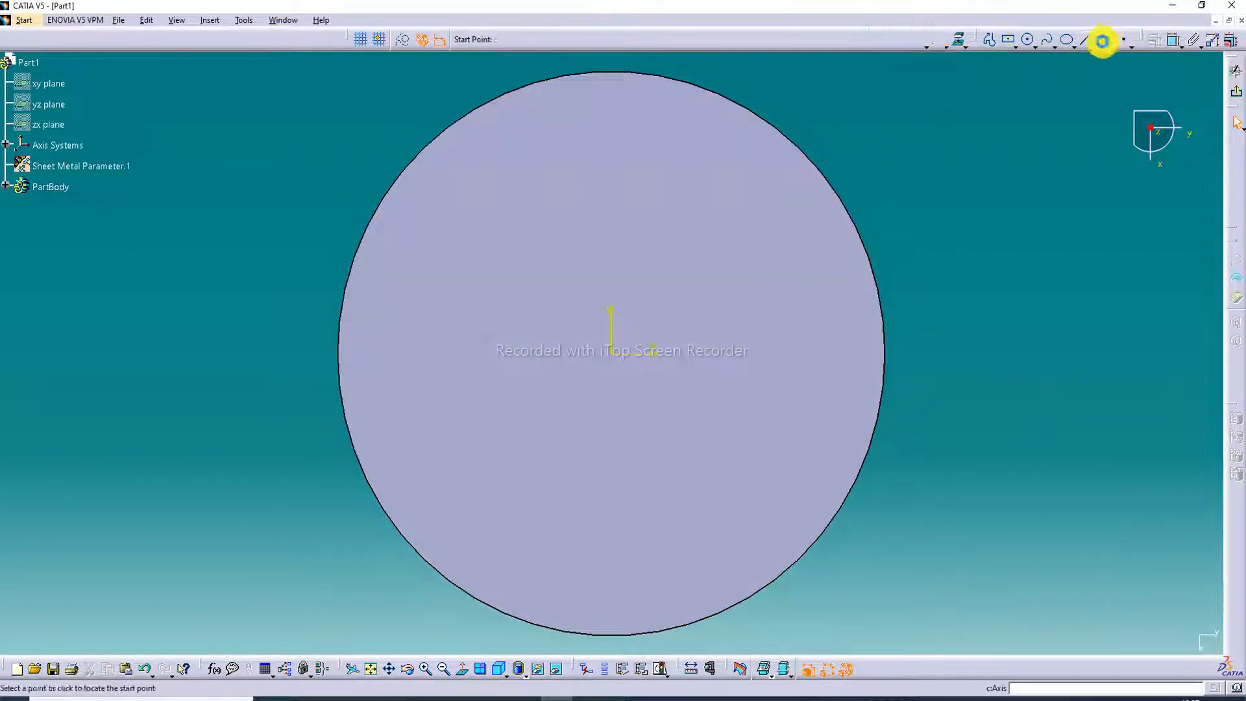
{"action": "left_click", "coordinate": [617, 74]}
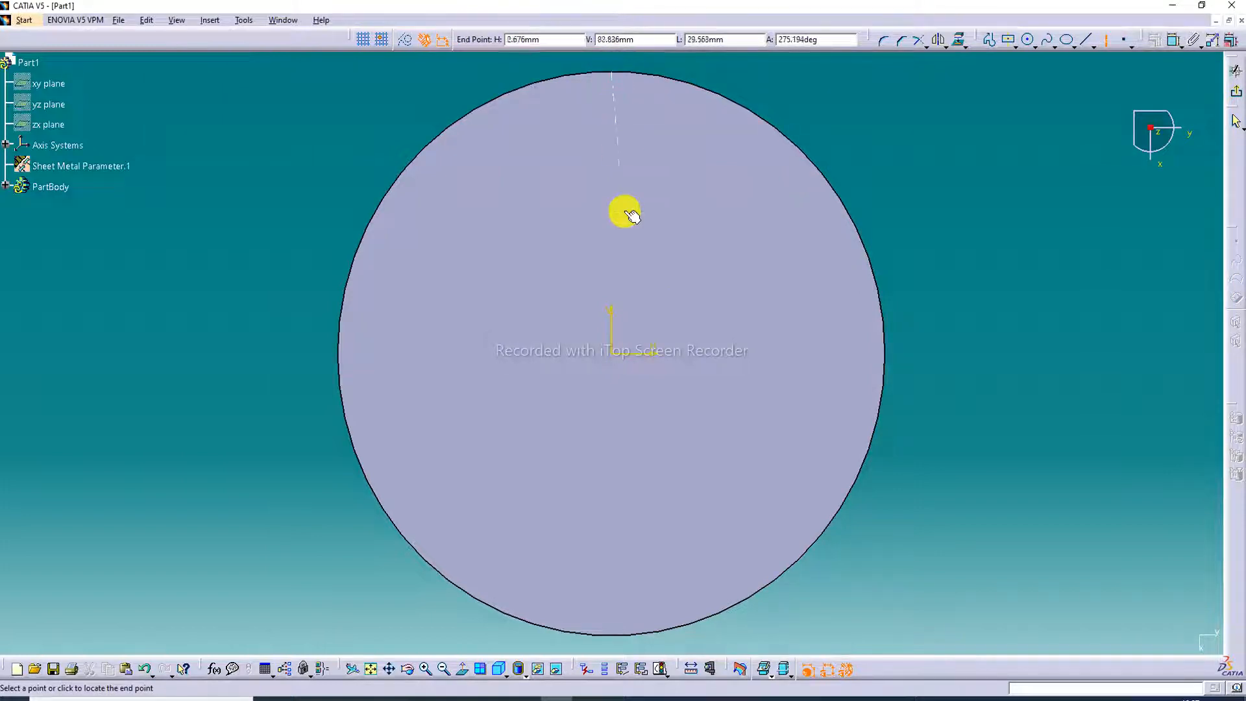
{"action": "left_click", "coordinate": [615, 636]}
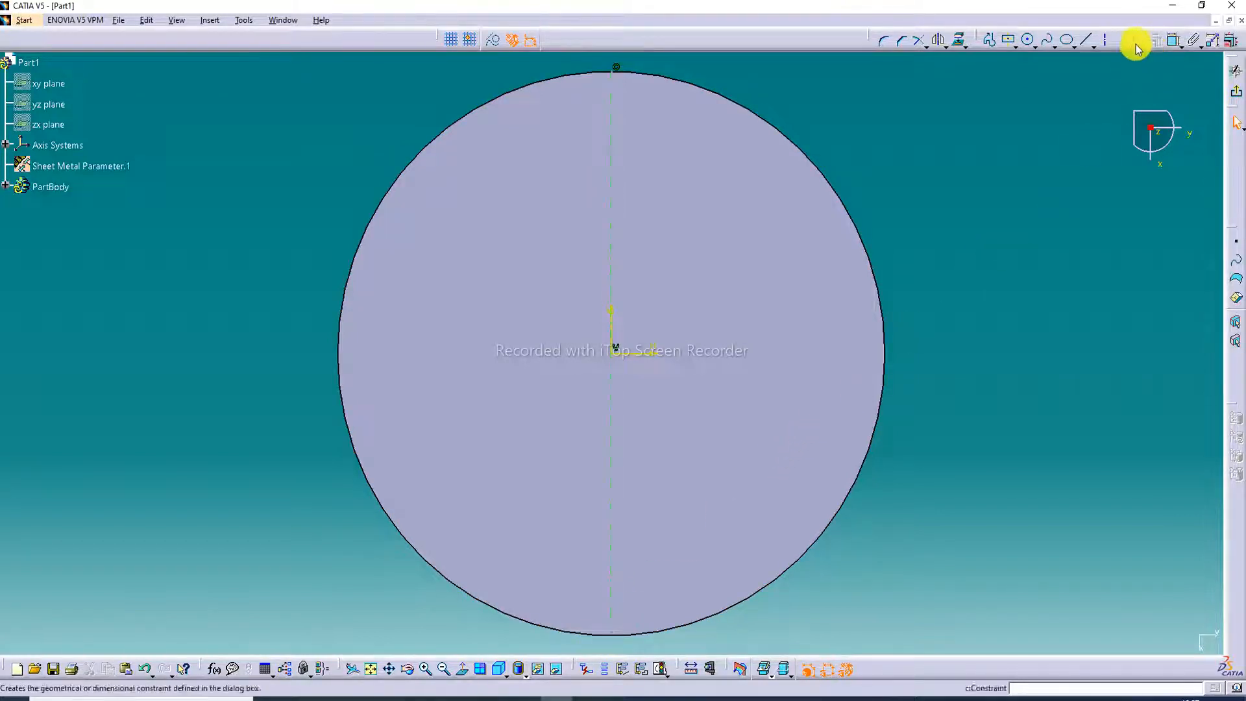
{"action": "left_click", "coordinate": [1105, 40]}
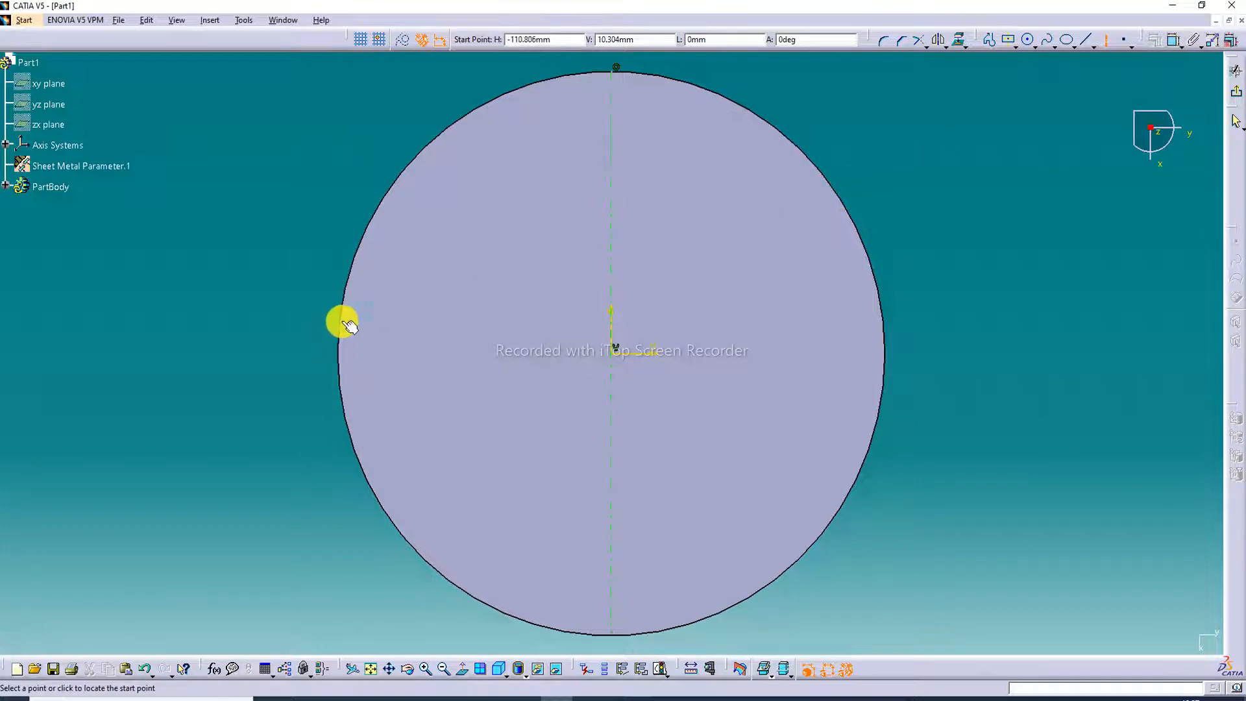
{"action": "left_click", "coordinate": [344, 356]}
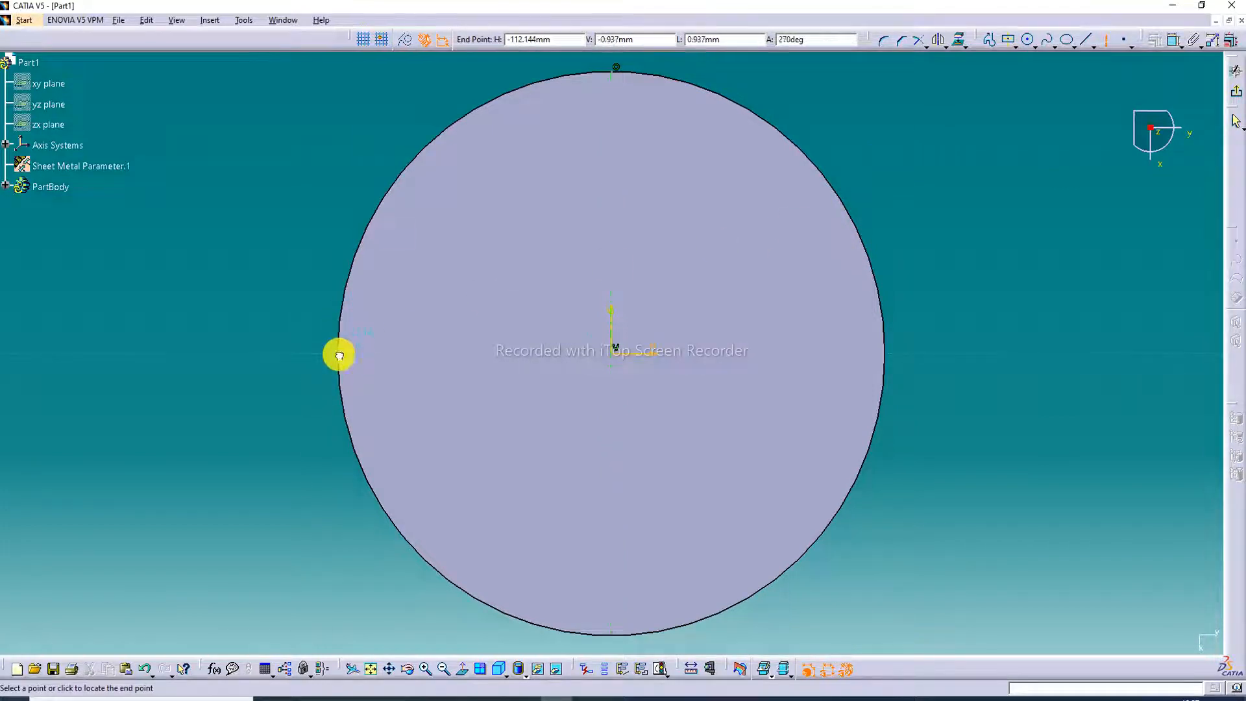
{"action": "left_click", "coordinate": [892, 356]}
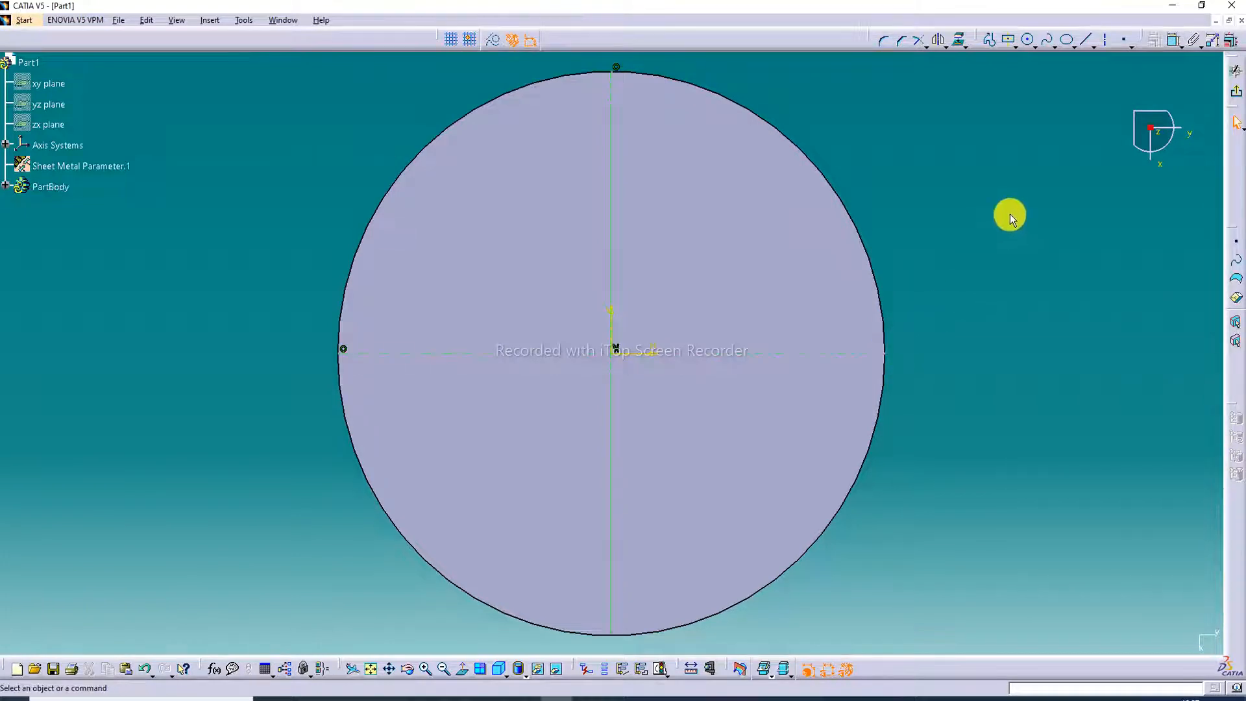
Step: Sketch a centered rectangle in the upper-left quadrant, shift it slightly towards the vertical axis and pull its left side inwards
{"action": "left_click", "coordinate": [1008, 41]}
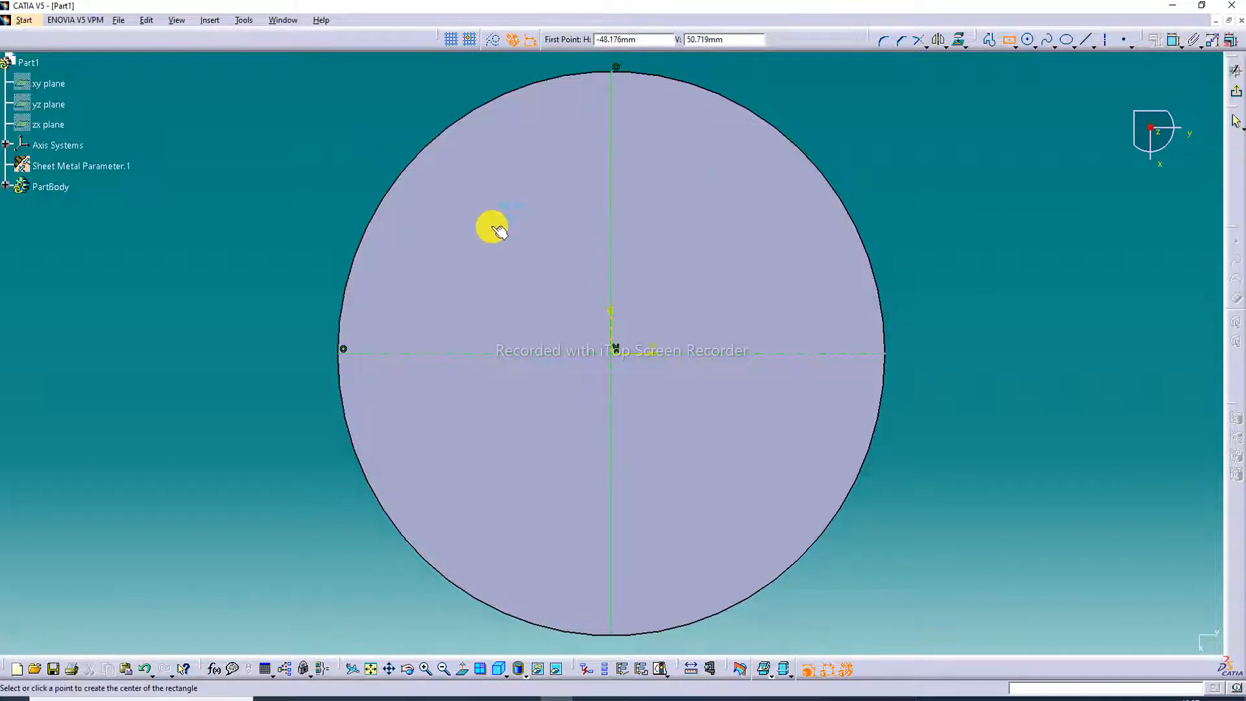
{"action": "left_click", "coordinate": [490, 228]}
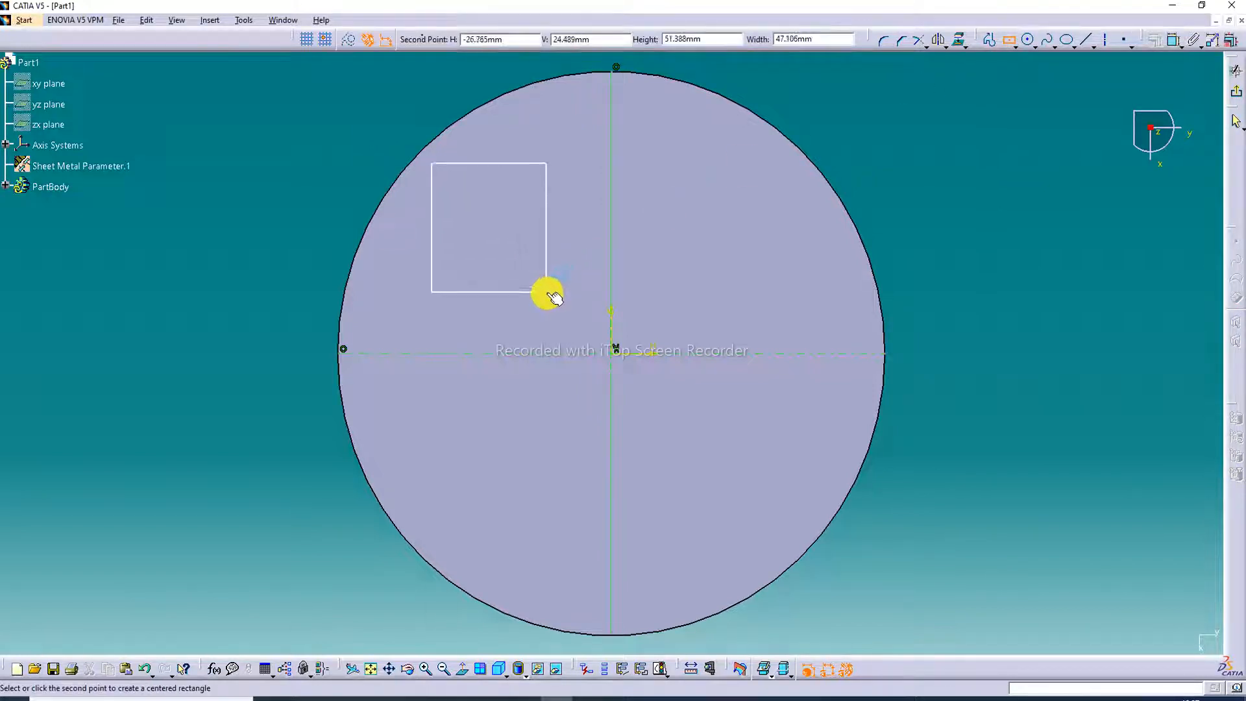
{"action": "left_click", "coordinate": [587, 308]}
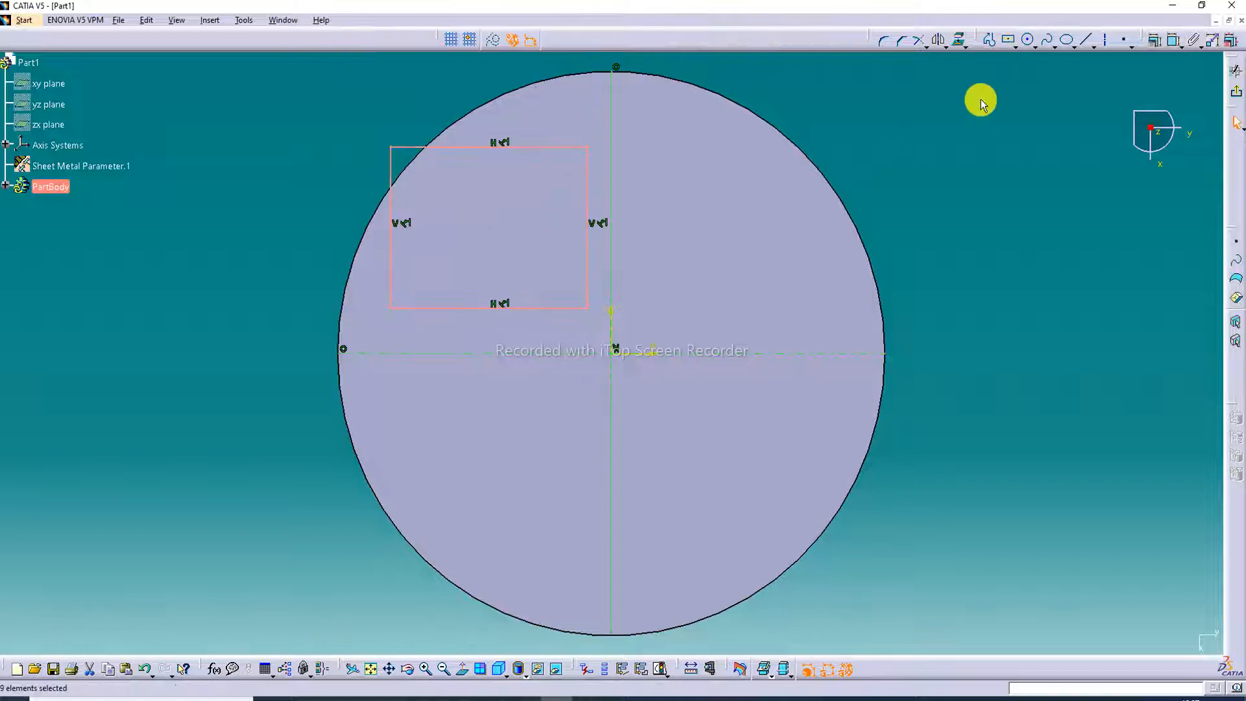
{"action": "left_click", "coordinate": [980, 103]}
{"action": "left_click_drag", "start_coordinate": [493, 231], "coordinate": [499, 228]}
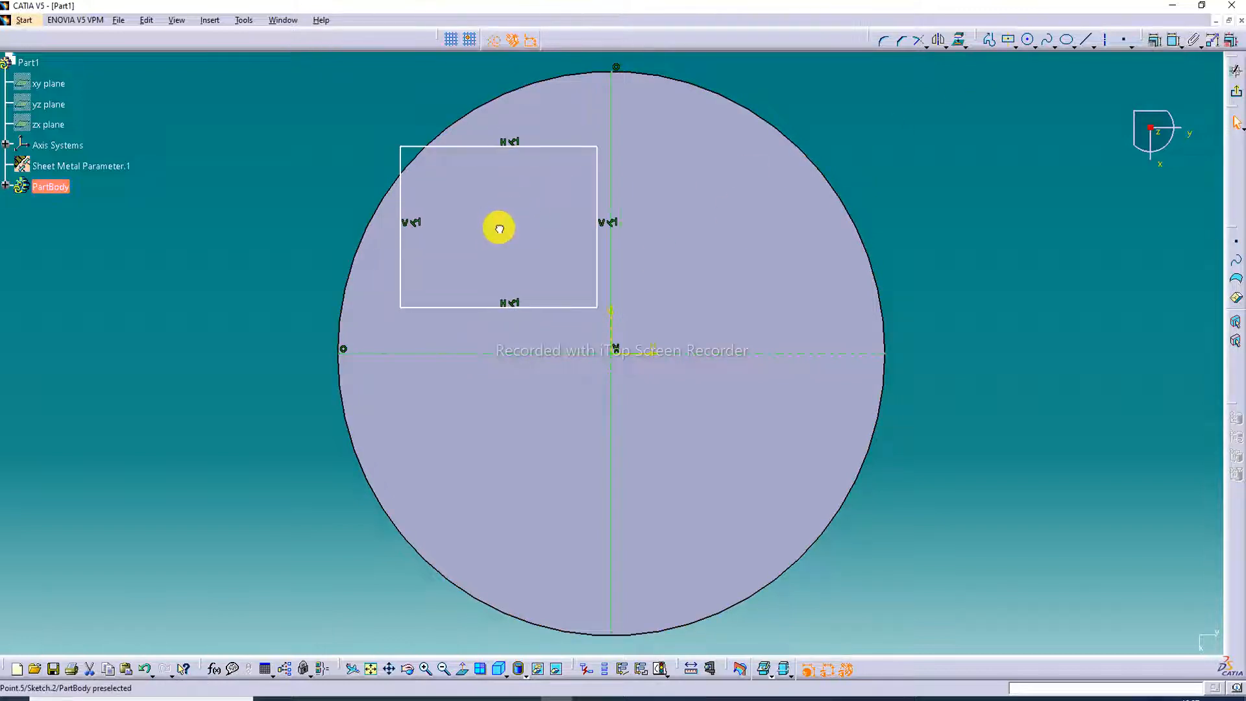
{"action": "left_click_drag", "start_coordinate": [403, 188], "coordinate": [433, 190]}
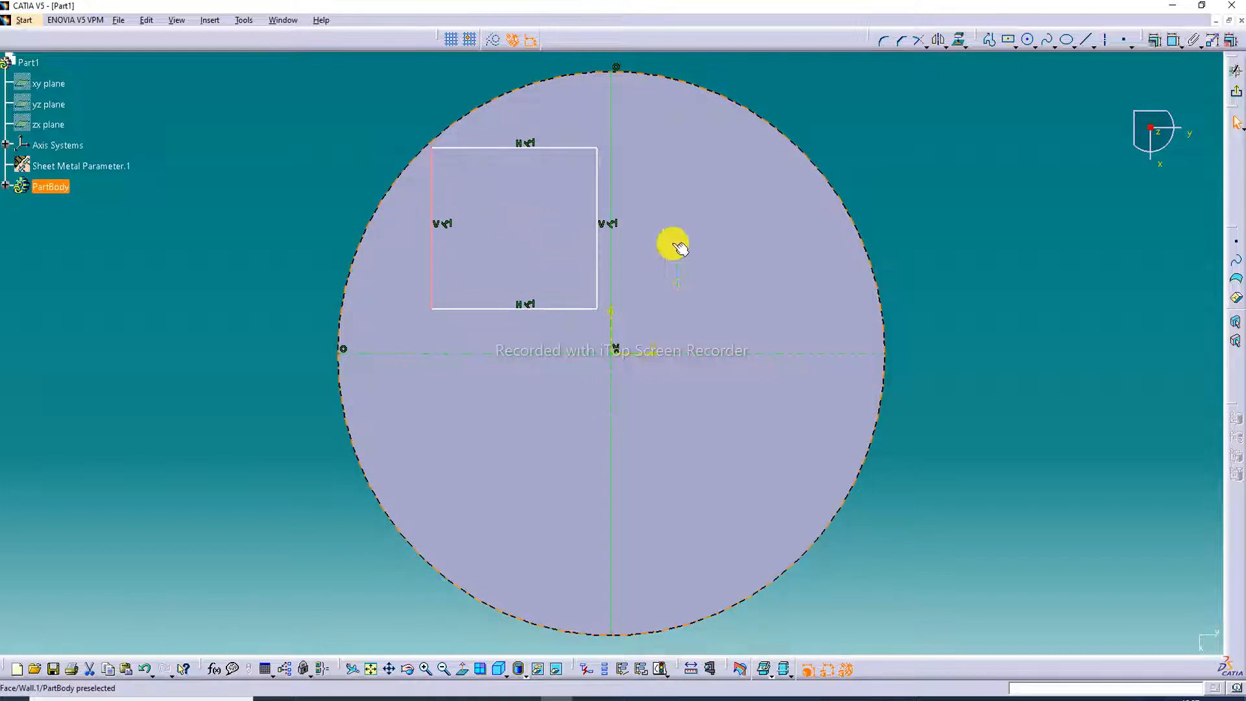
{"action": "left_click", "coordinate": [1007, 146]}
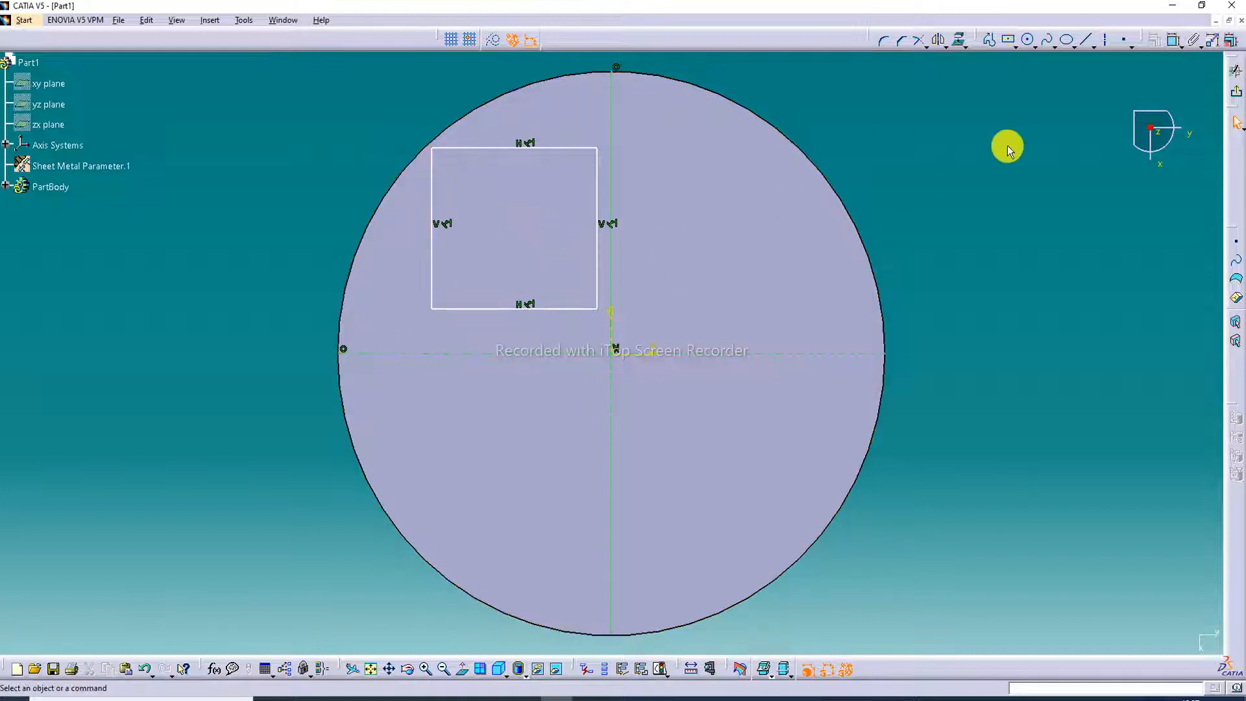
Step: Round all four corners of the rectangle with an 8 mm radius
{"action": "left_click", "coordinate": [884, 41]}
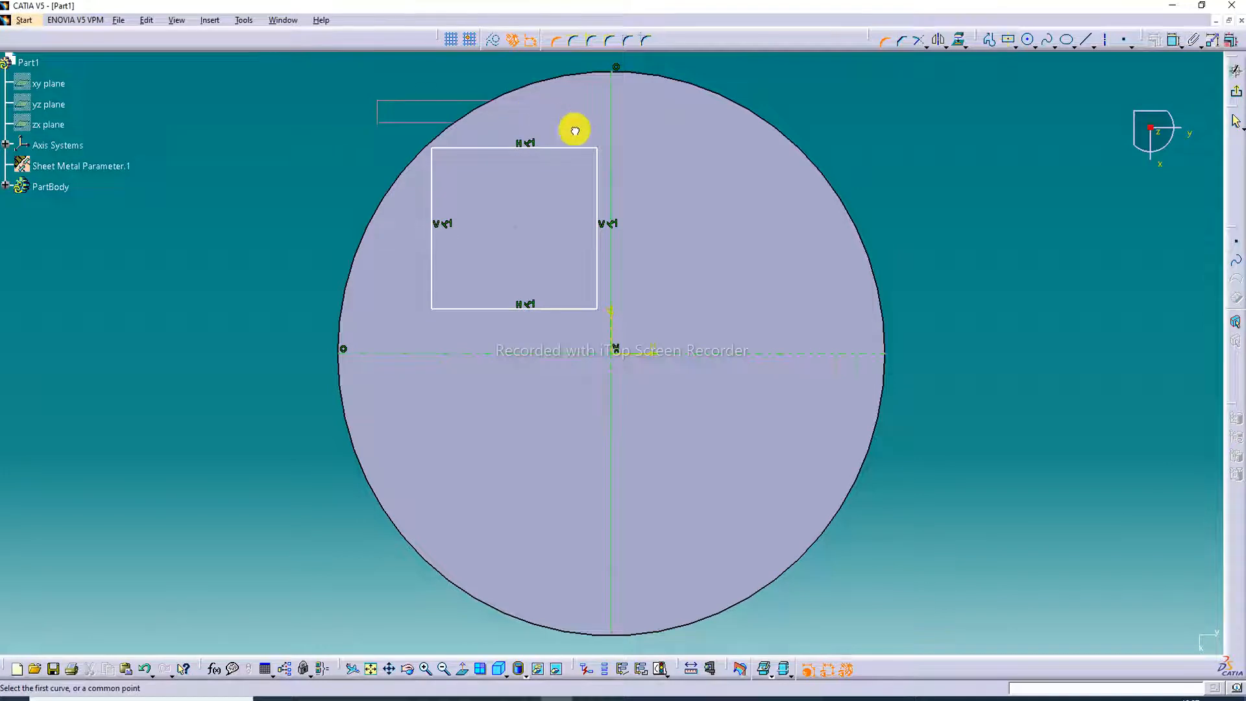
{"action": "left_click", "coordinate": [635, 339]}
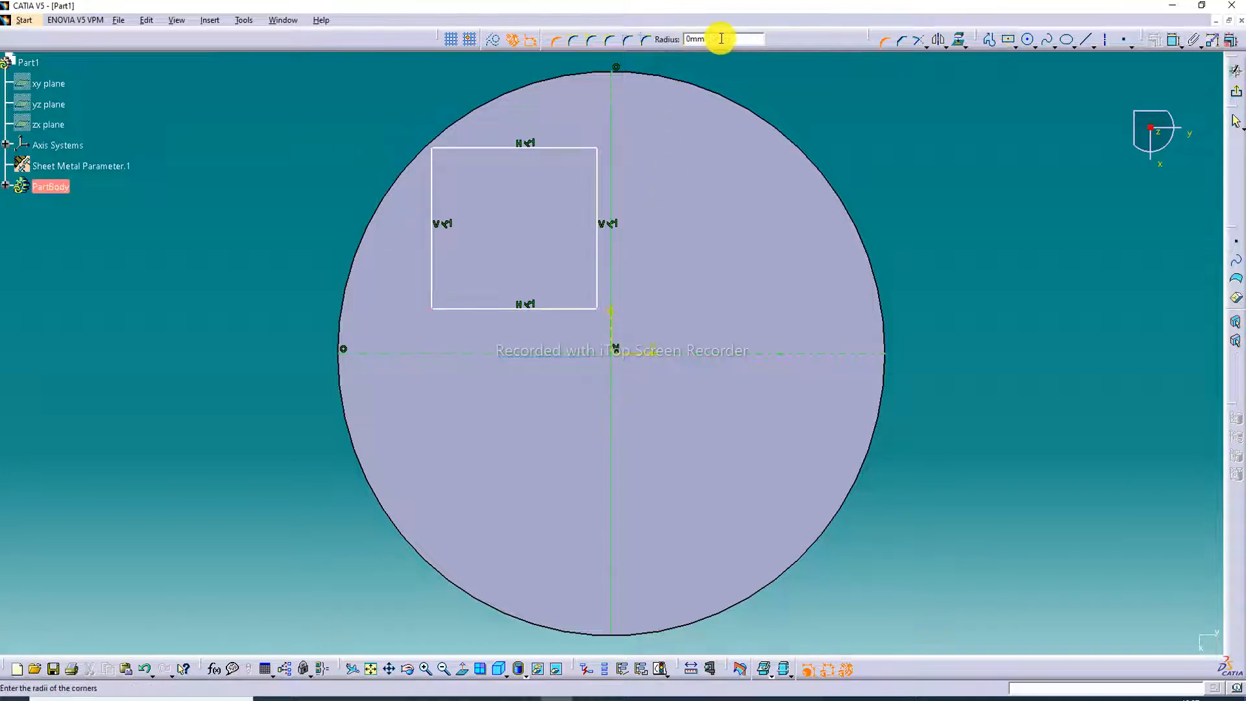
{"action": "left_click_drag", "start_coordinate": [721, 39], "coordinate": [631, 57]}
{"action": "type", "text": "5"}
{"action": "key", "text": "Return"}
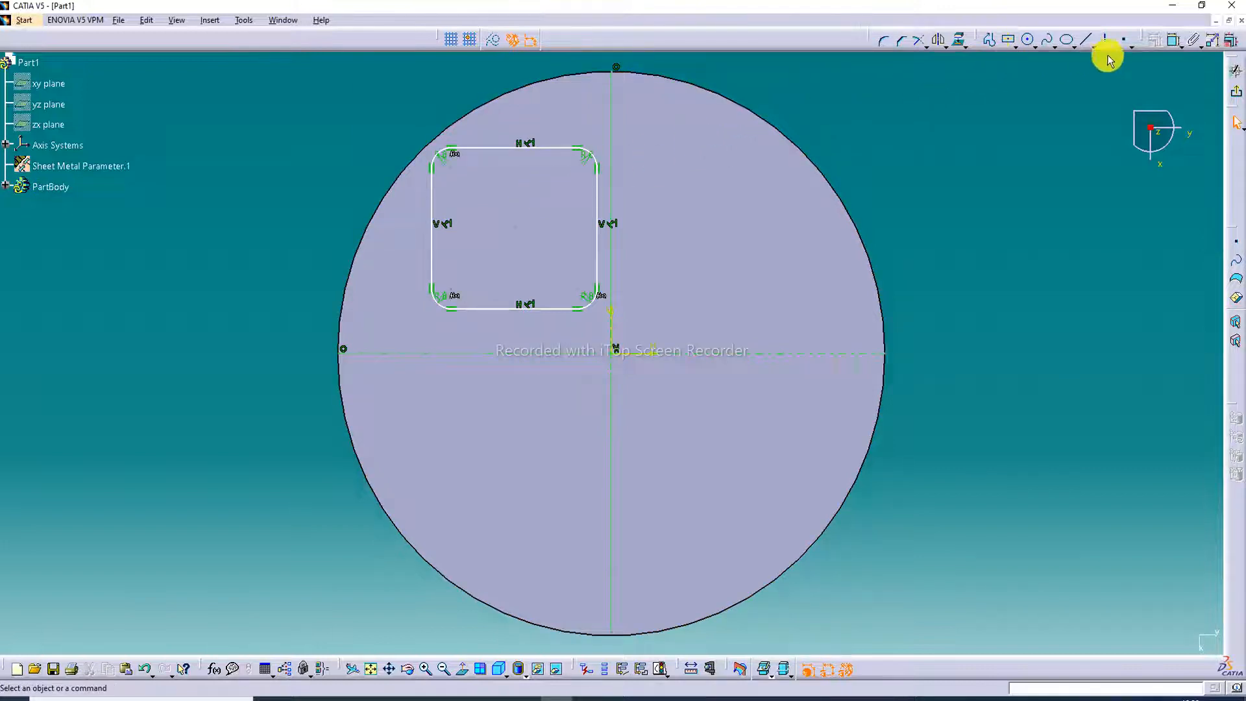
Step: Constrain the distance between the rectangle's right side and the vertical axis to 8 mm
{"action": "left_click", "coordinate": [1173, 43]}
{"action": "left_click", "coordinate": [597, 194]}
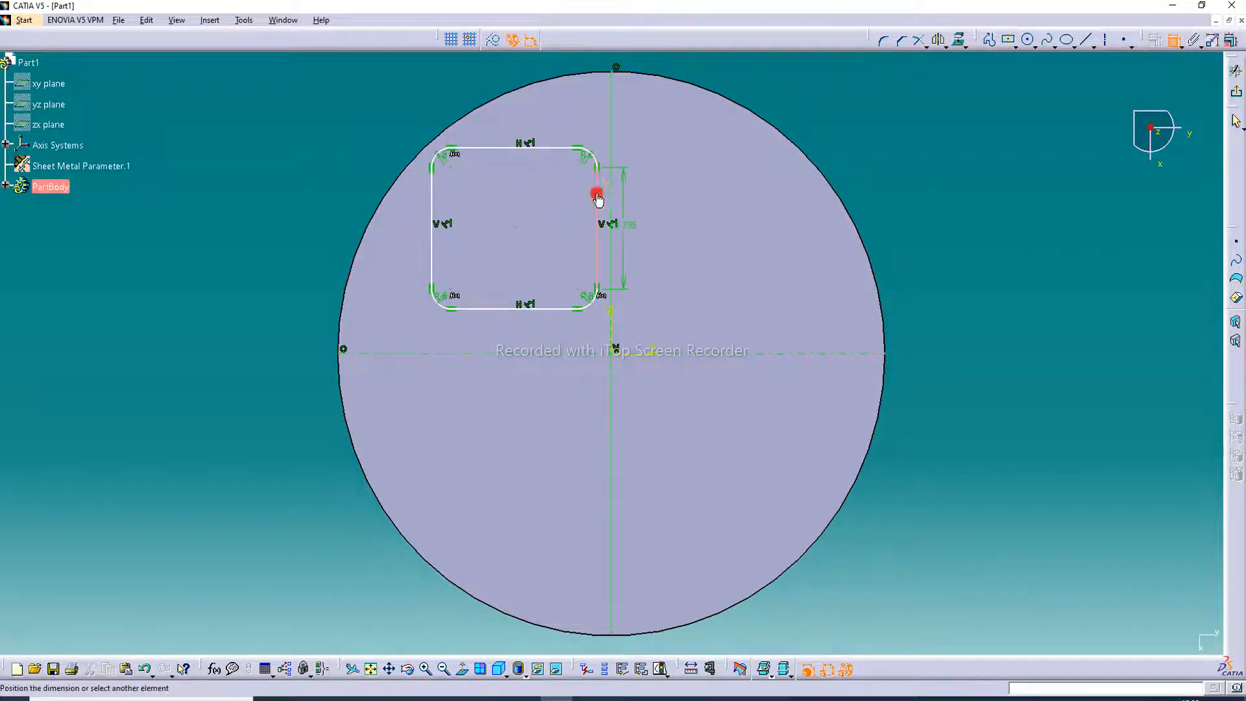
{"action": "left_click", "coordinate": [612, 187]}
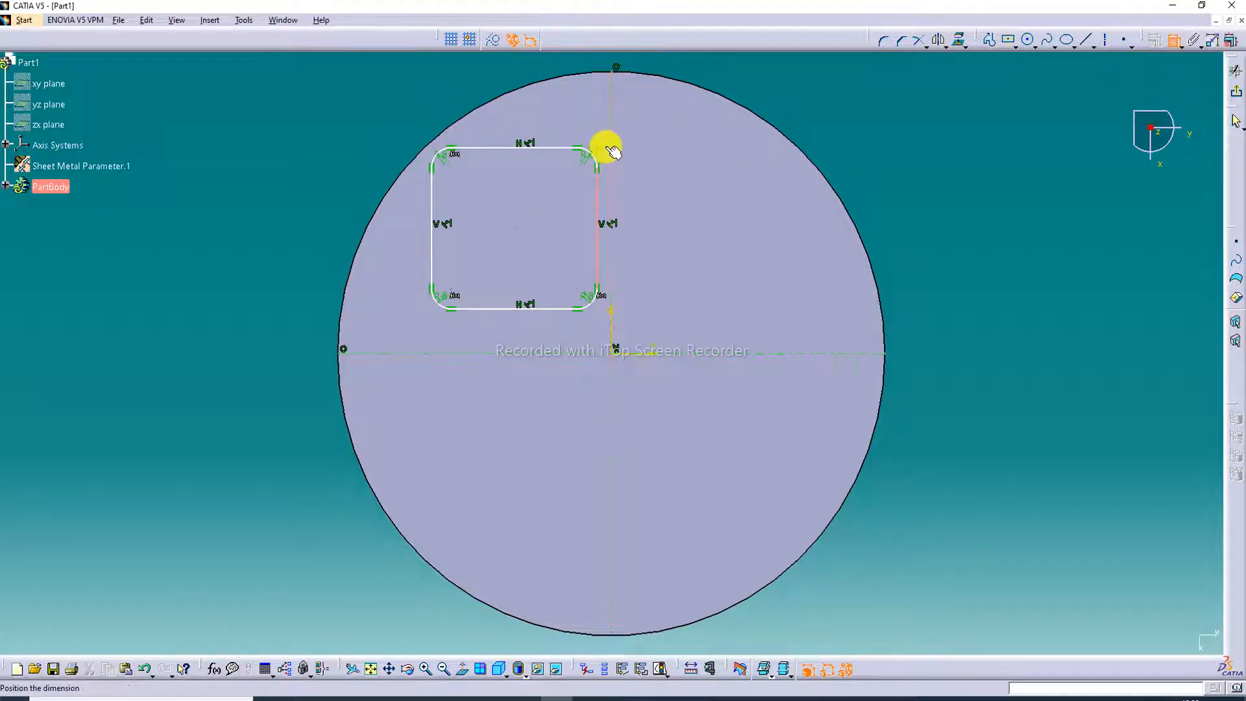
{"action": "left_click", "coordinate": [607, 133]}
{"action": "double_click", "coordinate": [603, 133]}
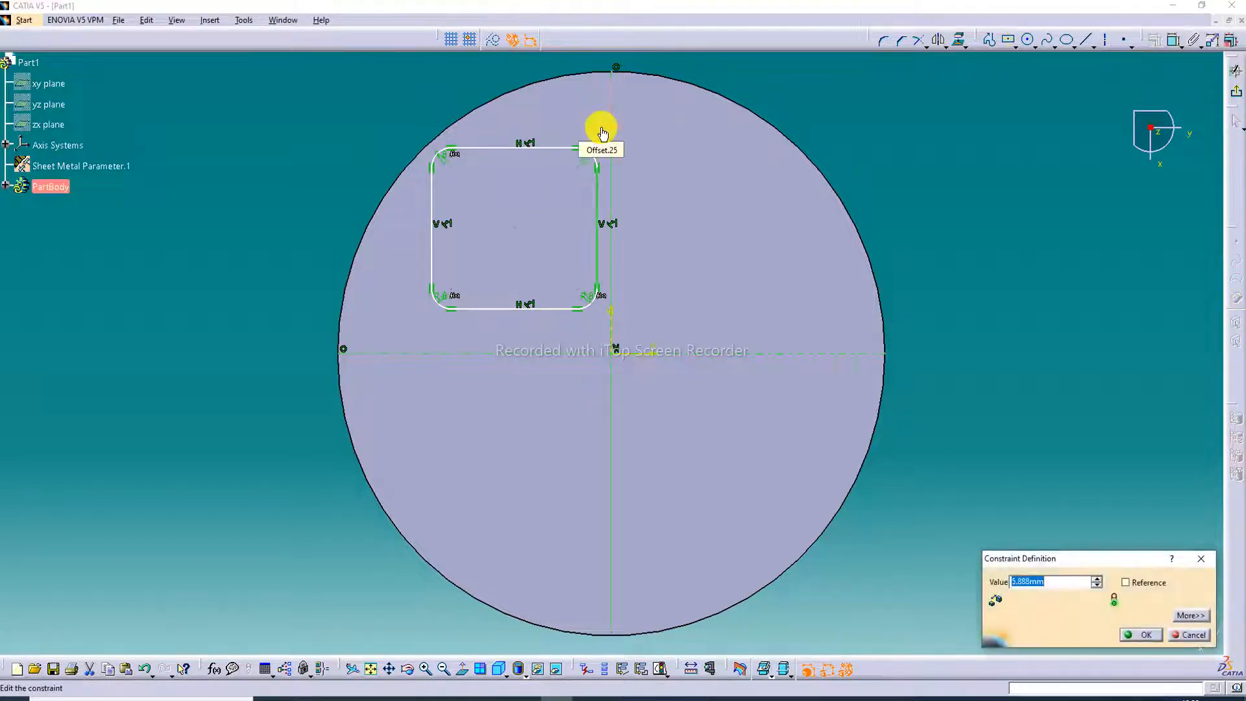
{"action": "type", "text": "8"}
{"action": "key", "text": "Return"}
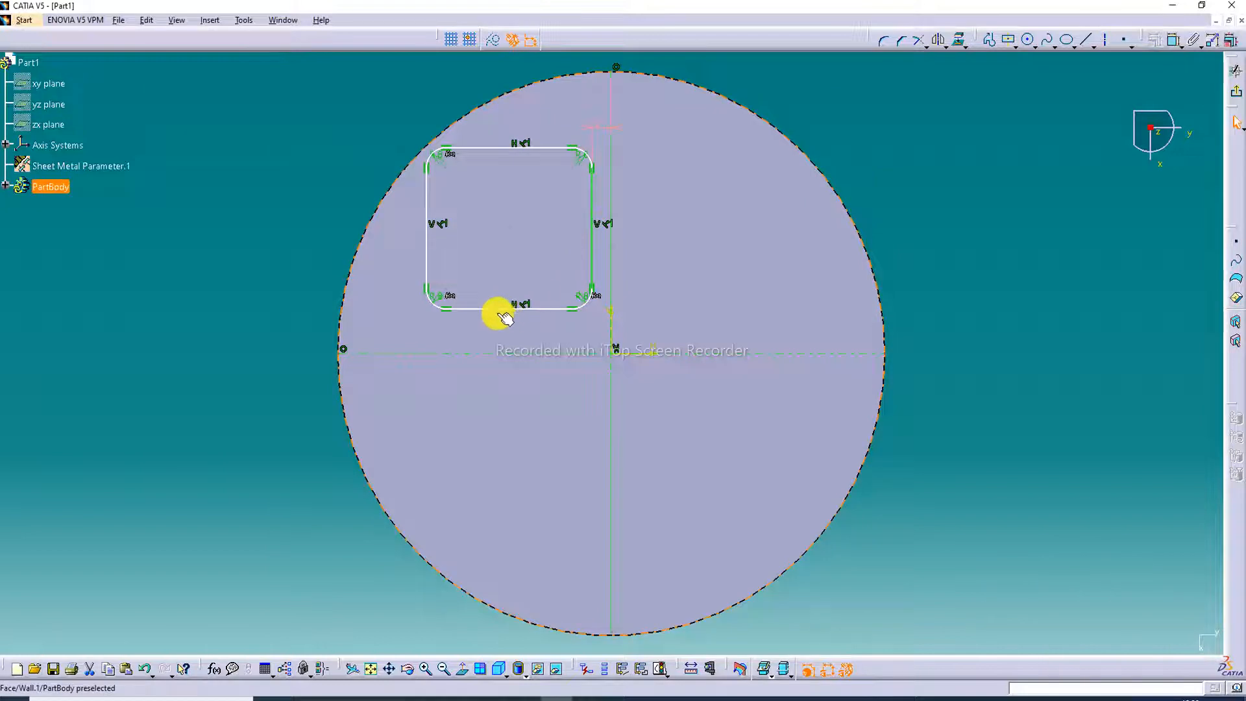
Step: Constrain the distance between the rectangle's bottom side and the horizontal axis to 10 mm
{"action": "left_click", "coordinate": [1173, 41]}
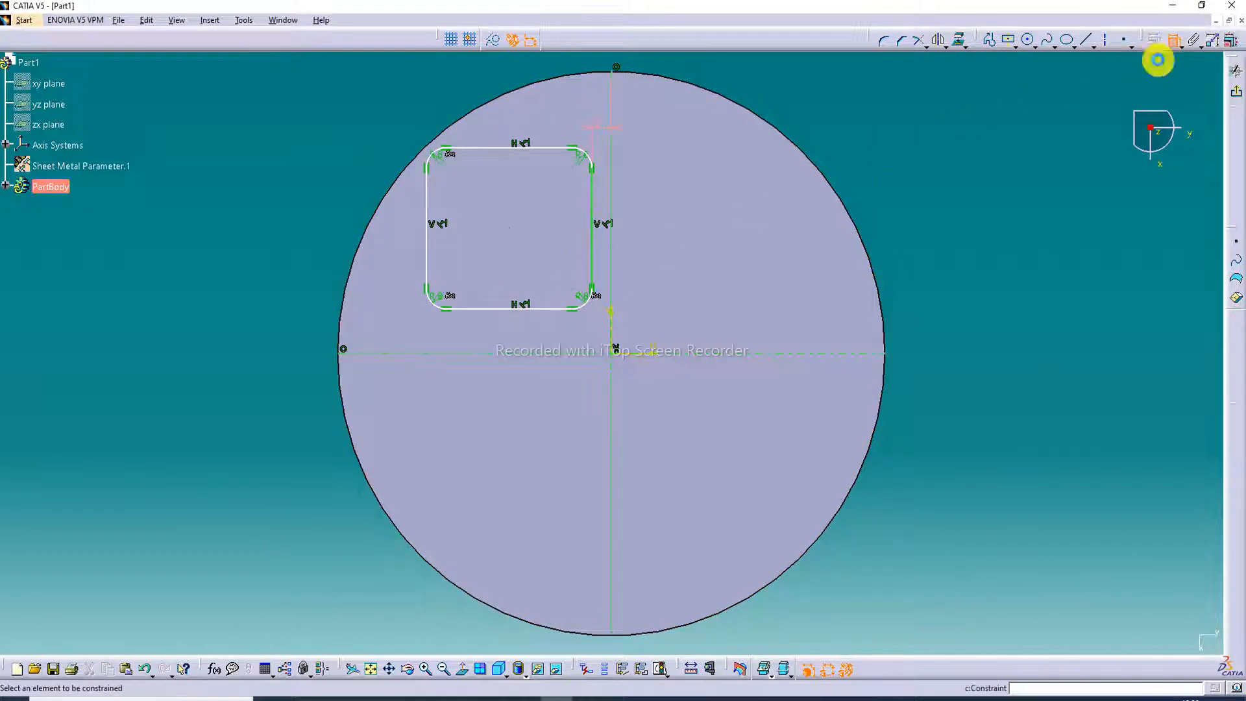
{"action": "left_click", "coordinate": [497, 308]}
{"action": "left_click", "coordinate": [492, 344]}
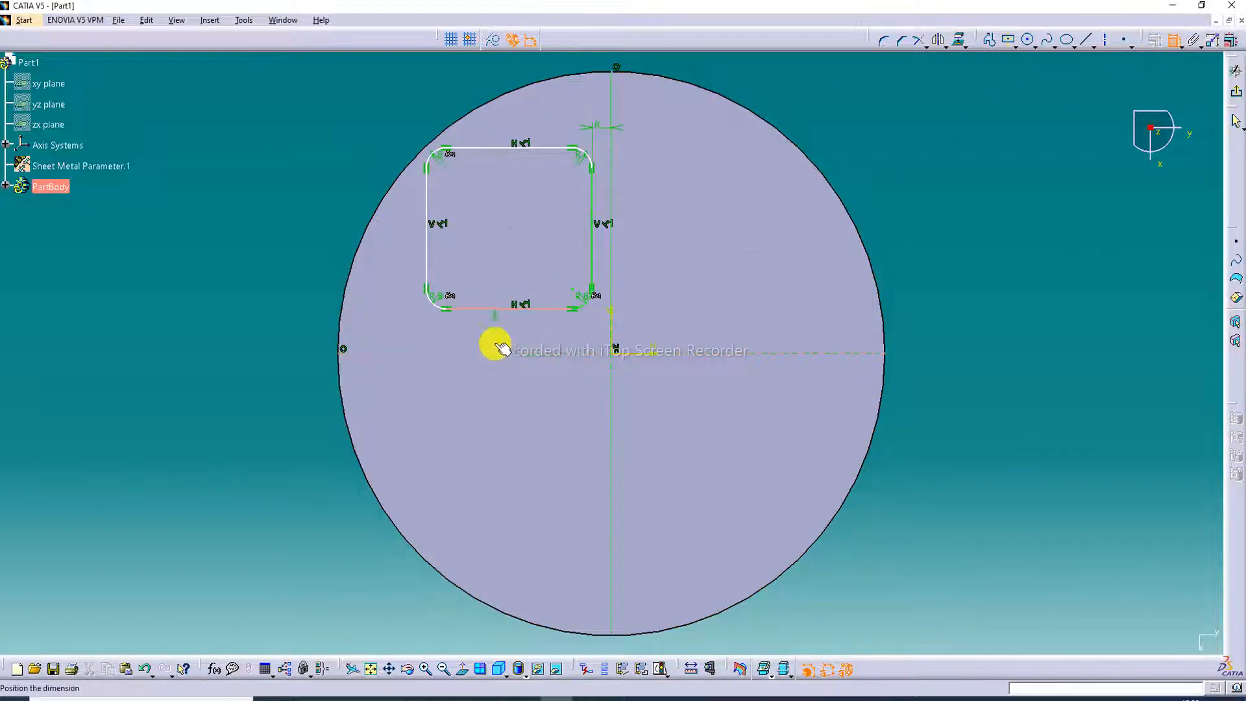
{"action": "double_click", "coordinate": [495, 334]}
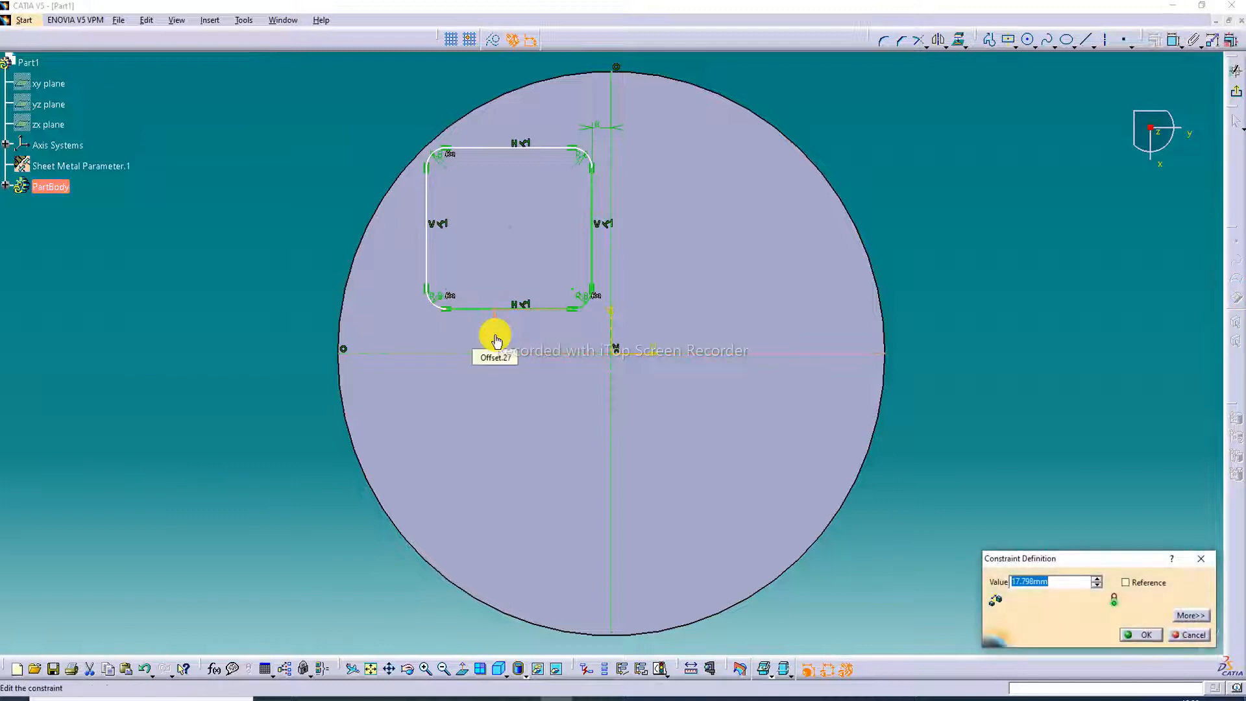
{"action": "key", "text": "Return"}
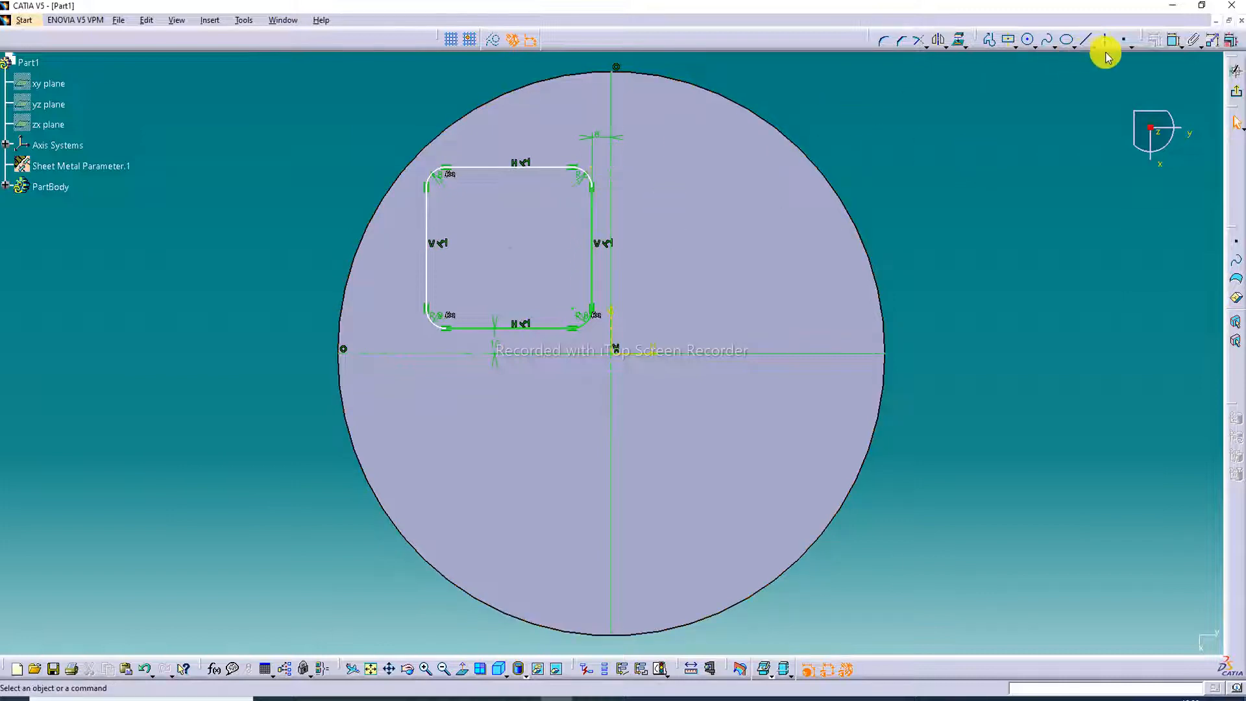
Step: Dimension the rectangle's height between its top and bottom sides and set it to 65 mm
{"action": "left_click", "coordinate": [1171, 39]}
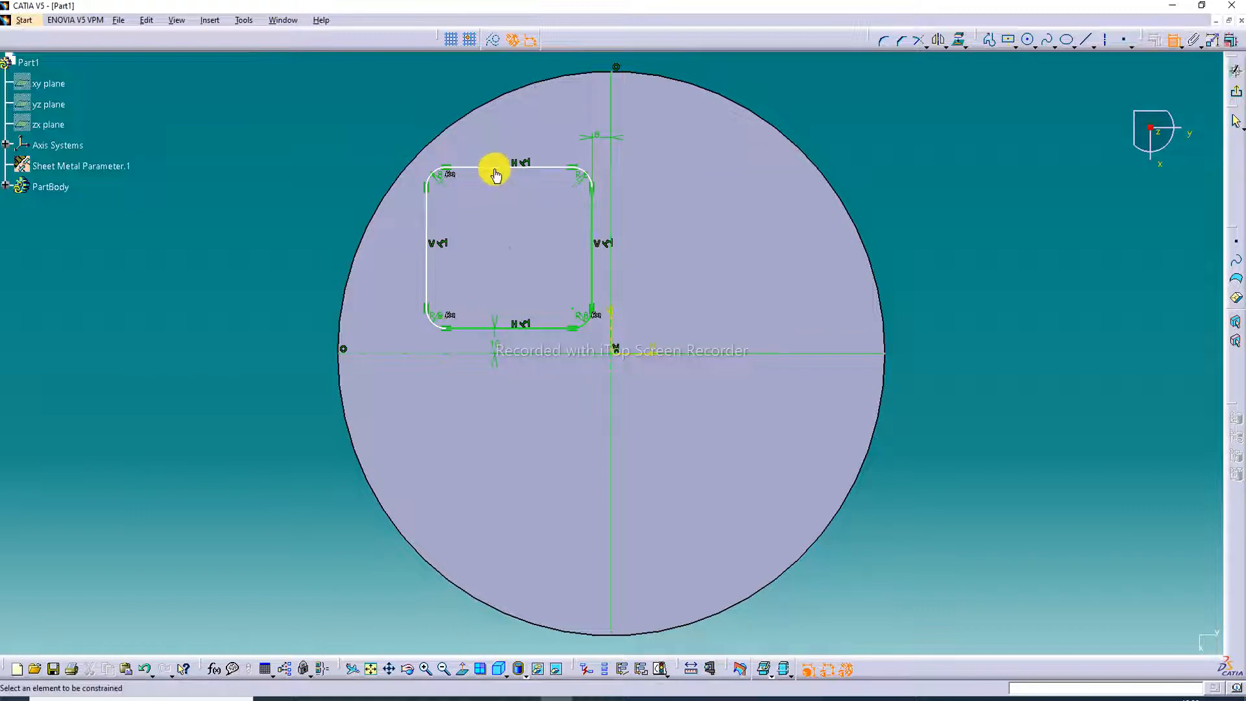
{"action": "left_click", "coordinate": [490, 167]}
{"action": "left_click", "coordinate": [486, 328]}
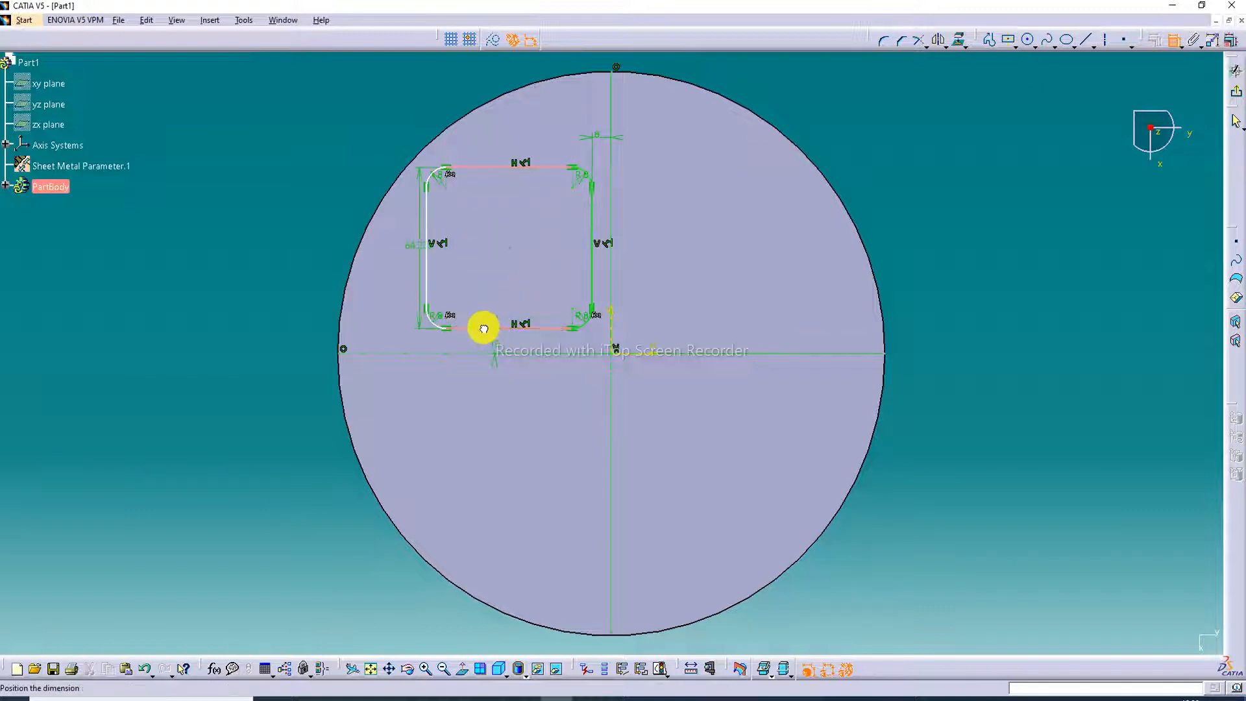
{"action": "left_click", "coordinate": [399, 260]}
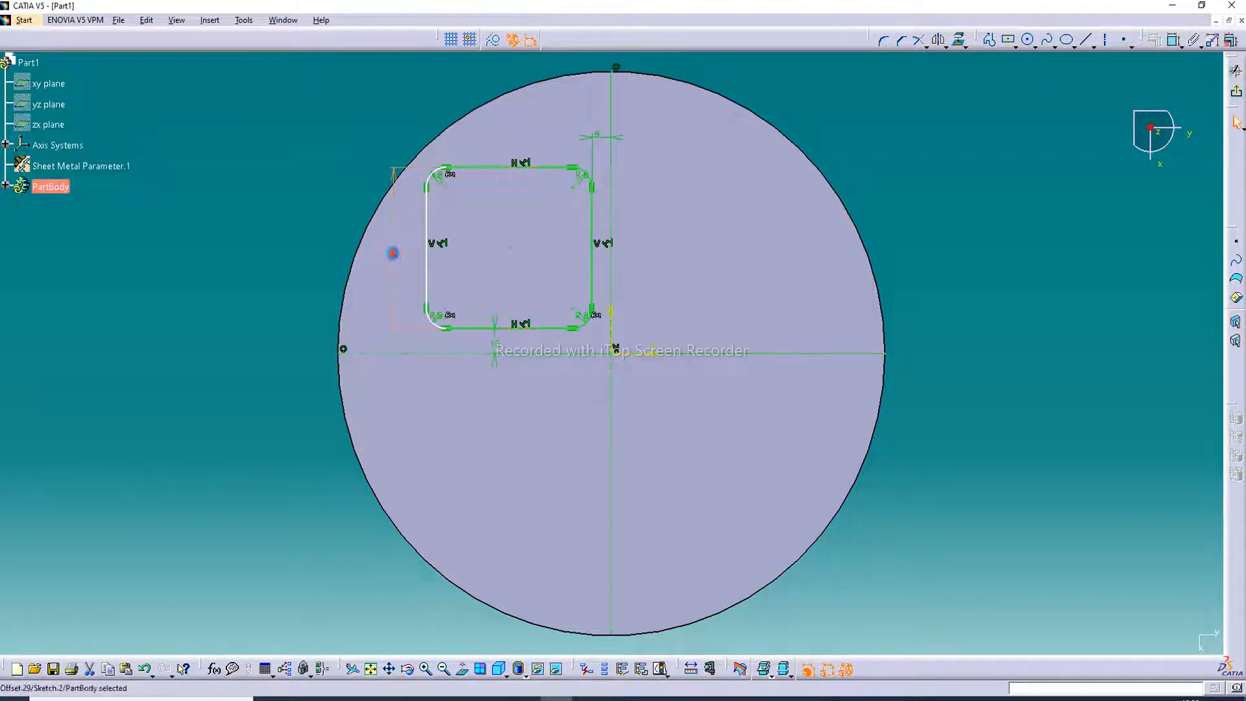
{"action": "double_click", "coordinate": [394, 260]}
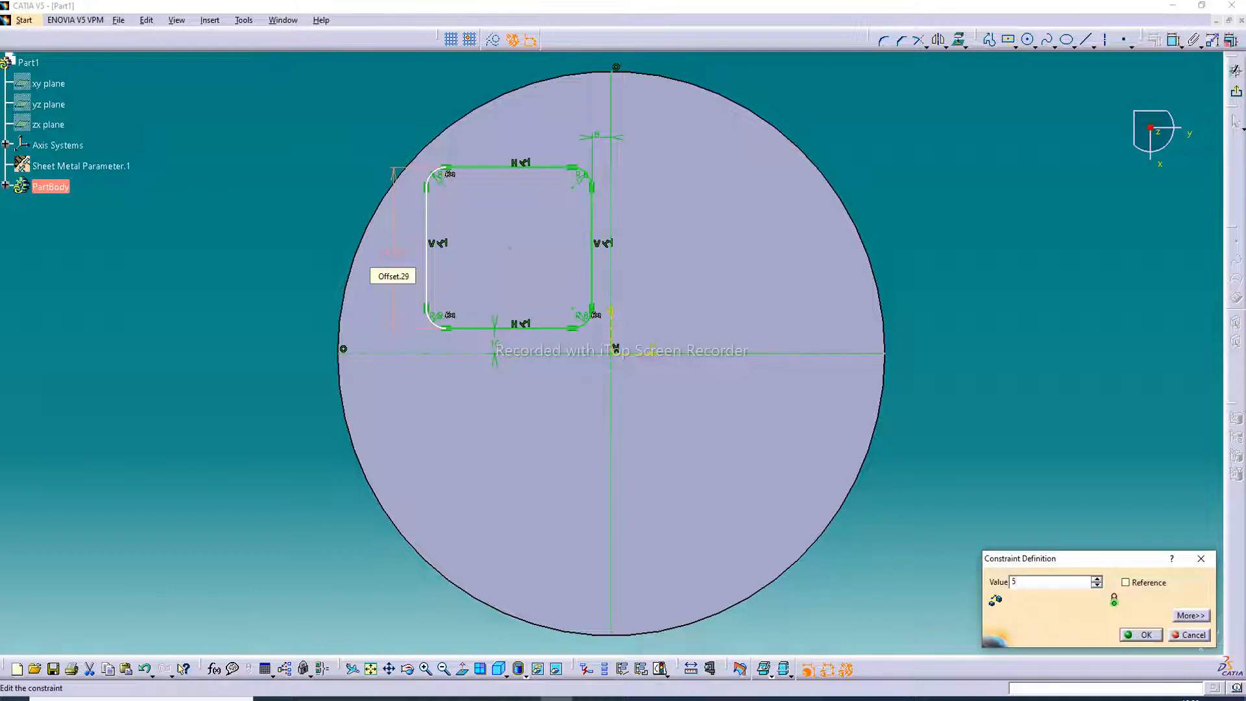
{"action": "key", "text": "Return"}
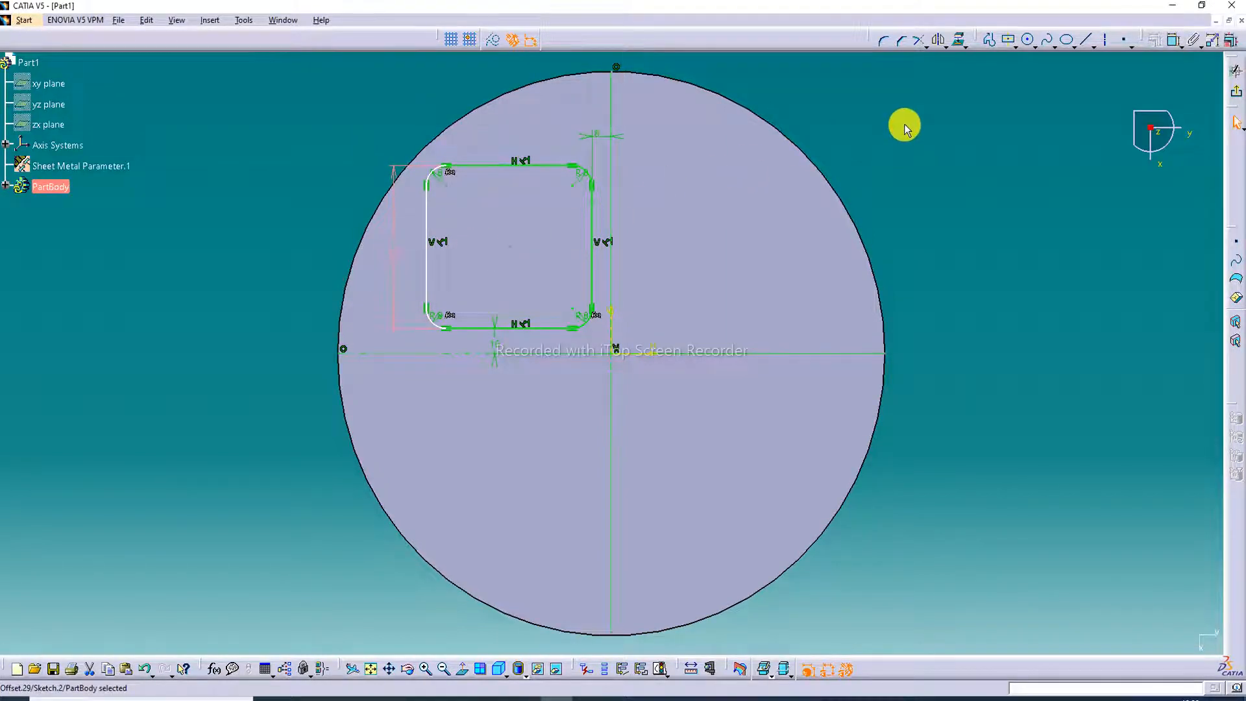
Step: Dimension the rectangle's width between its left and right sides and set it to 70 mm
{"action": "left_click", "coordinate": [1174, 40]}
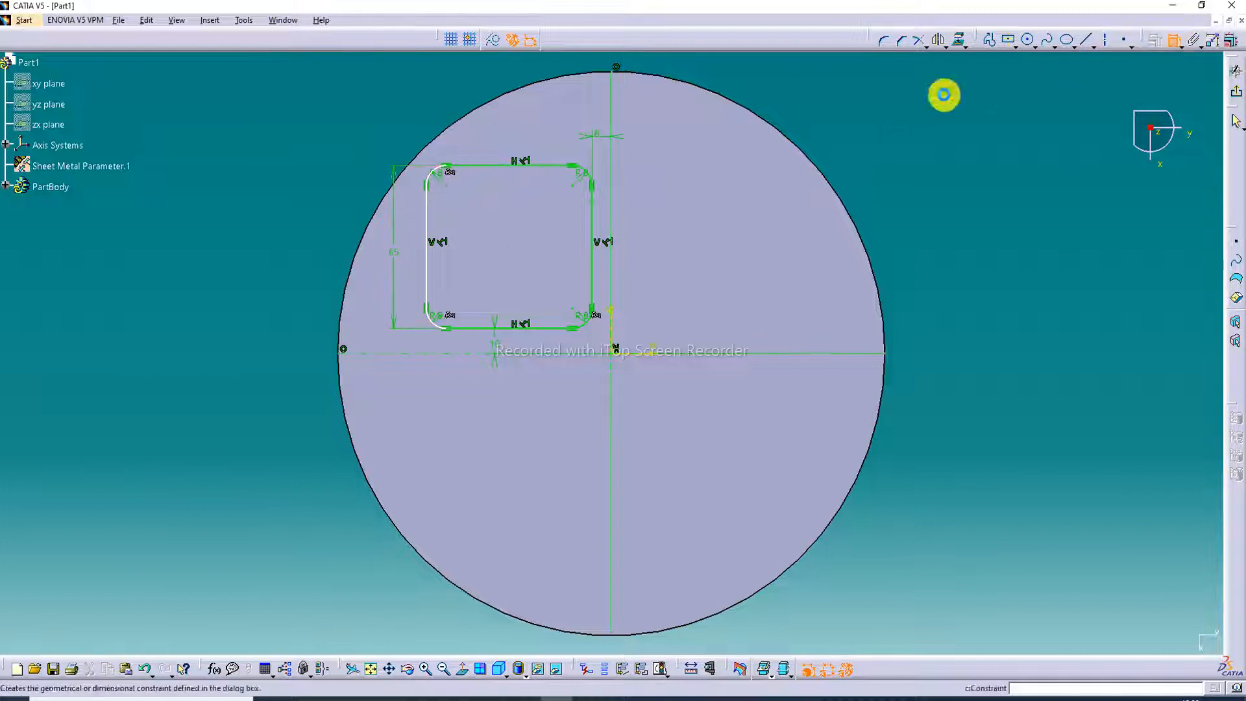
{"action": "left_click", "coordinate": [435, 221]}
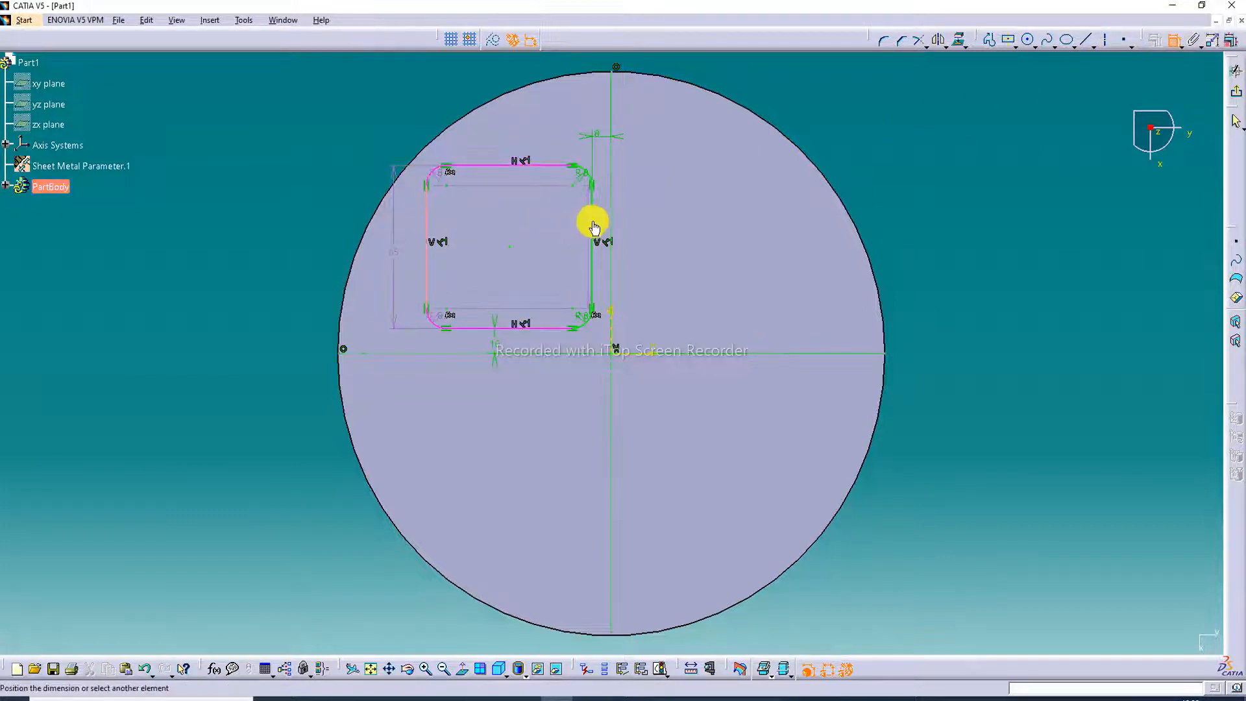
{"action": "left_click", "coordinate": [592, 254]}
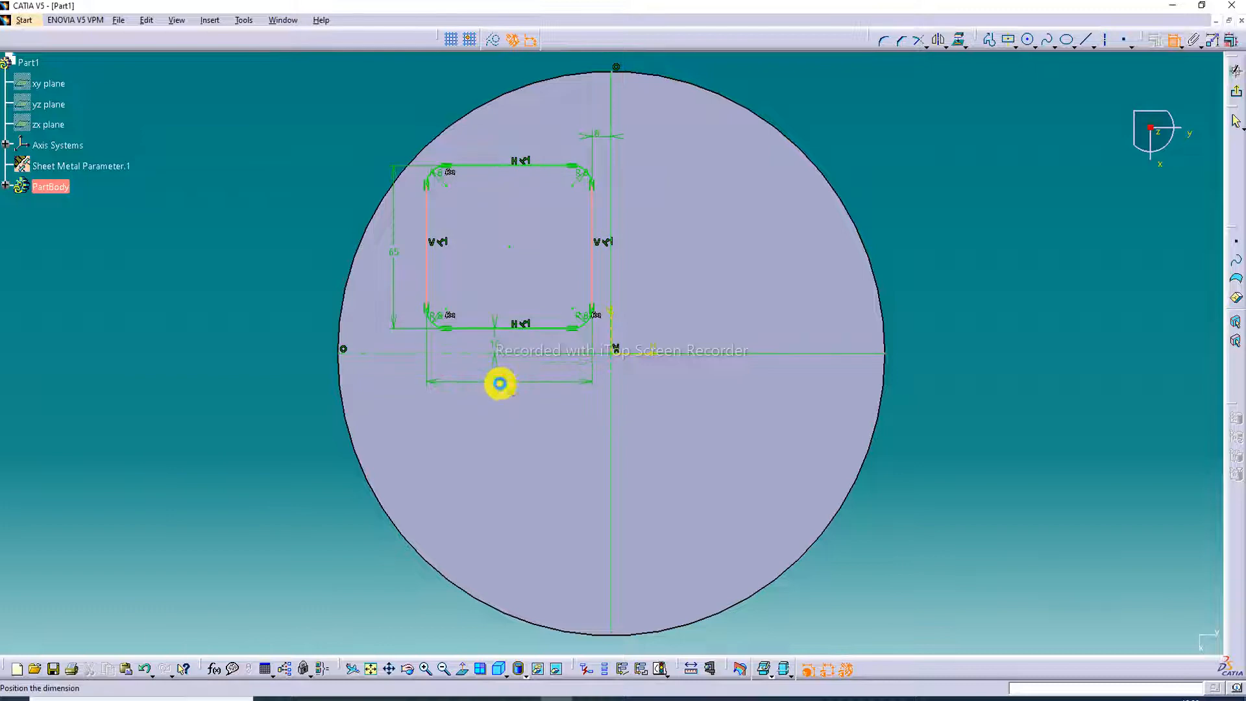
{"action": "double_click", "coordinate": [505, 388]}
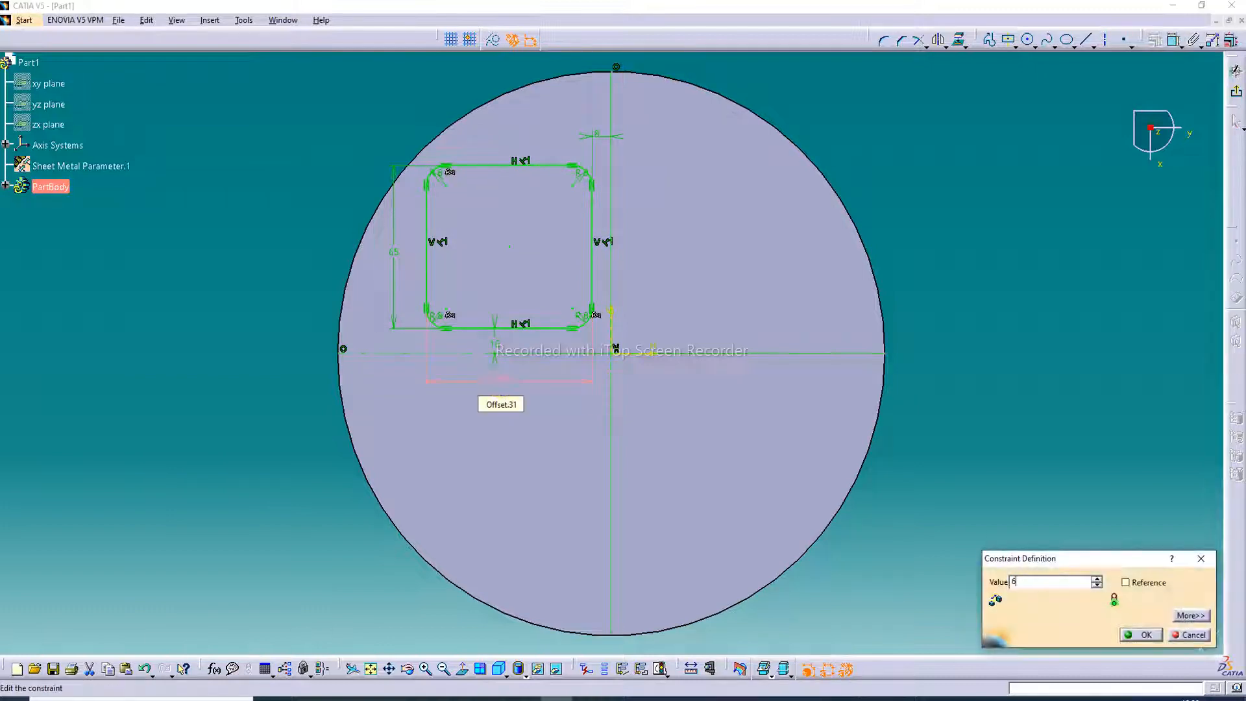
{"action": "key", "text": "Return"}
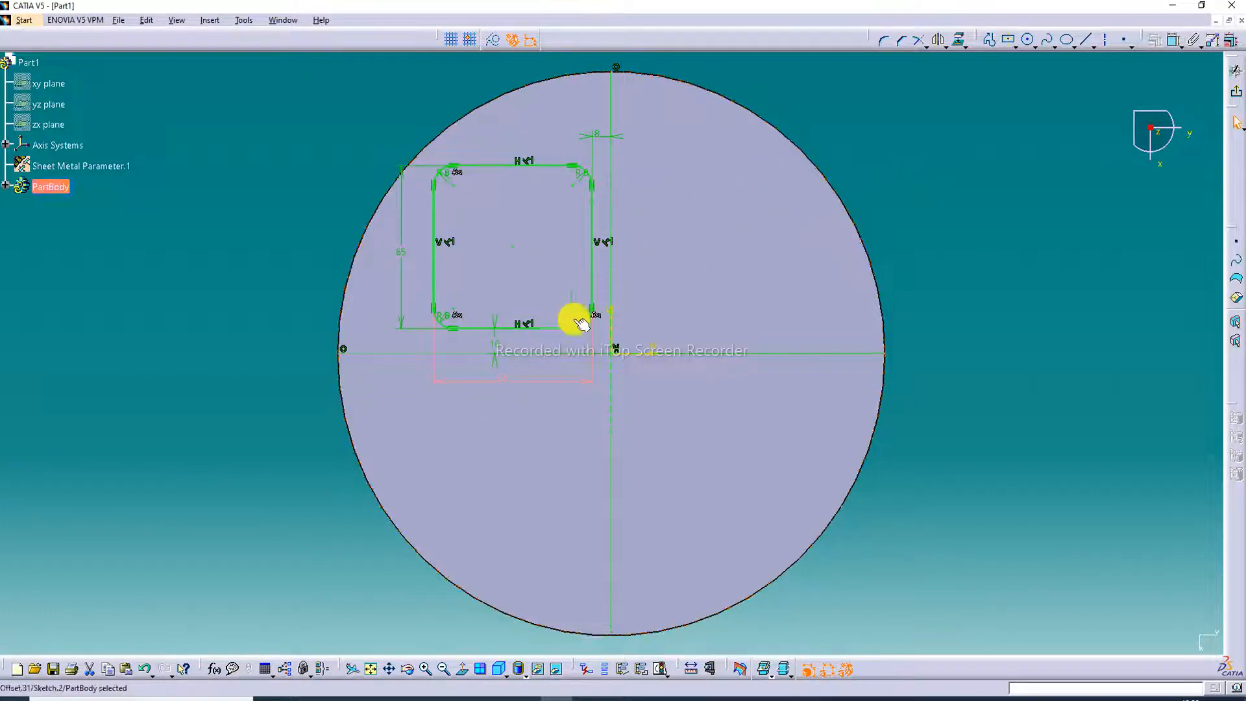
{"action": "double_click", "coordinate": [506, 386]}
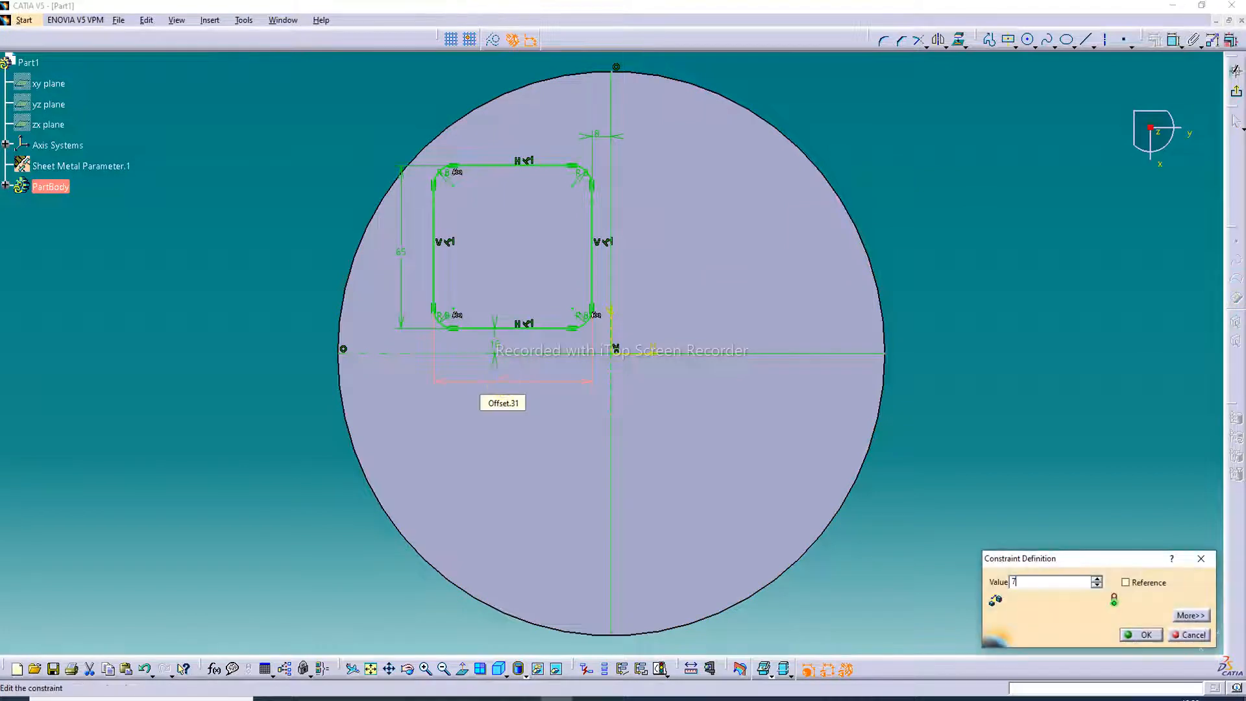
{"action": "type", "text": "70"}
{"action": "key", "text": "Return"}
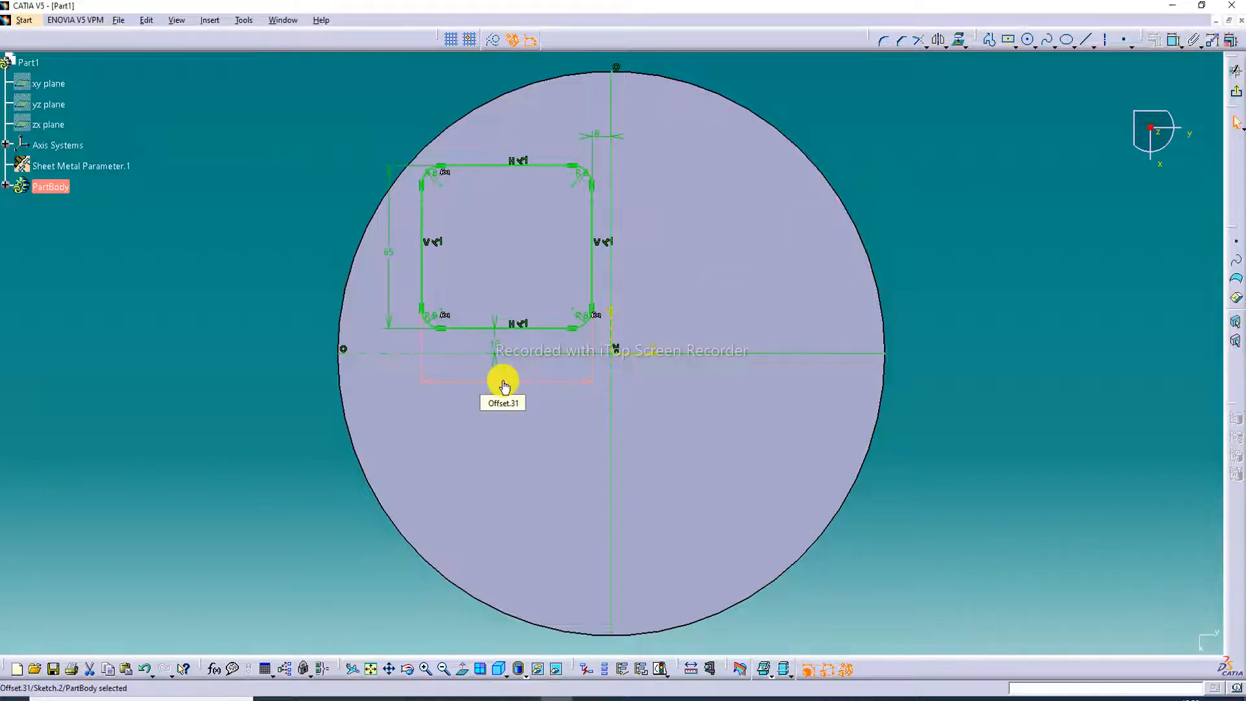
Step: Set the height dimension of the rounded rectangle to 70 mm
{"action": "double_click", "coordinate": [389, 258]}
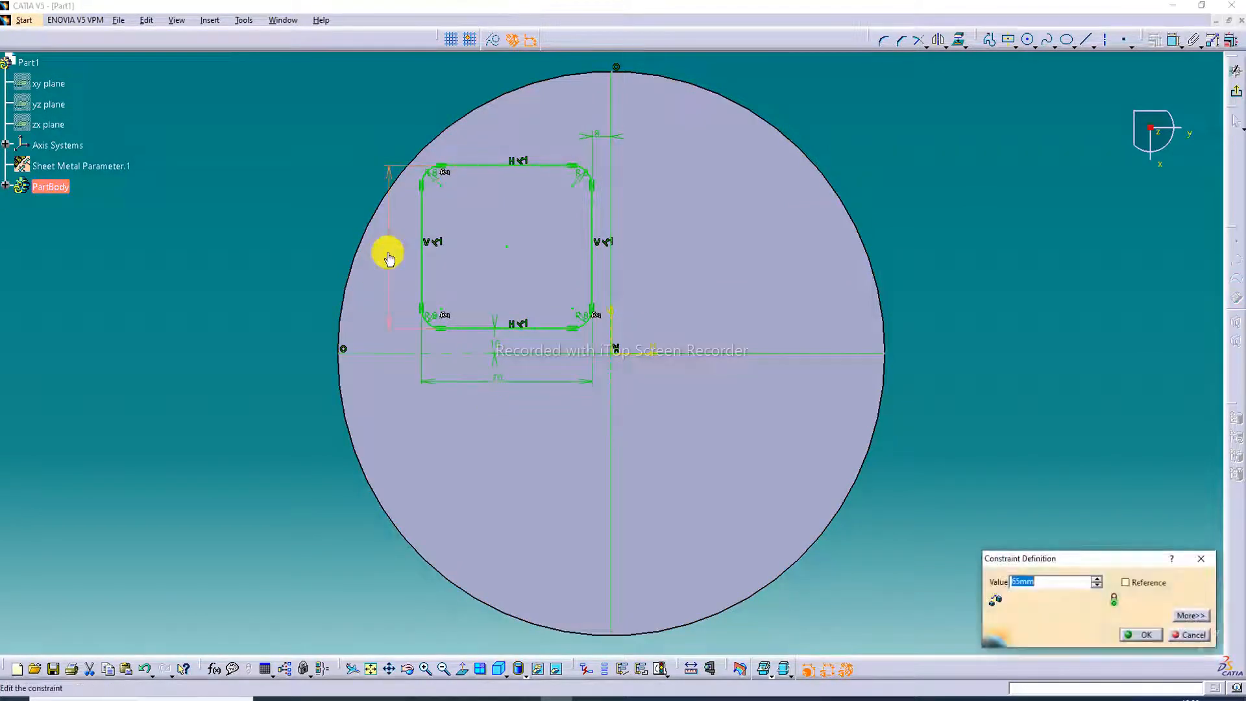
{"action": "type", "text": "70"}
{"action": "key", "text": "Return"}
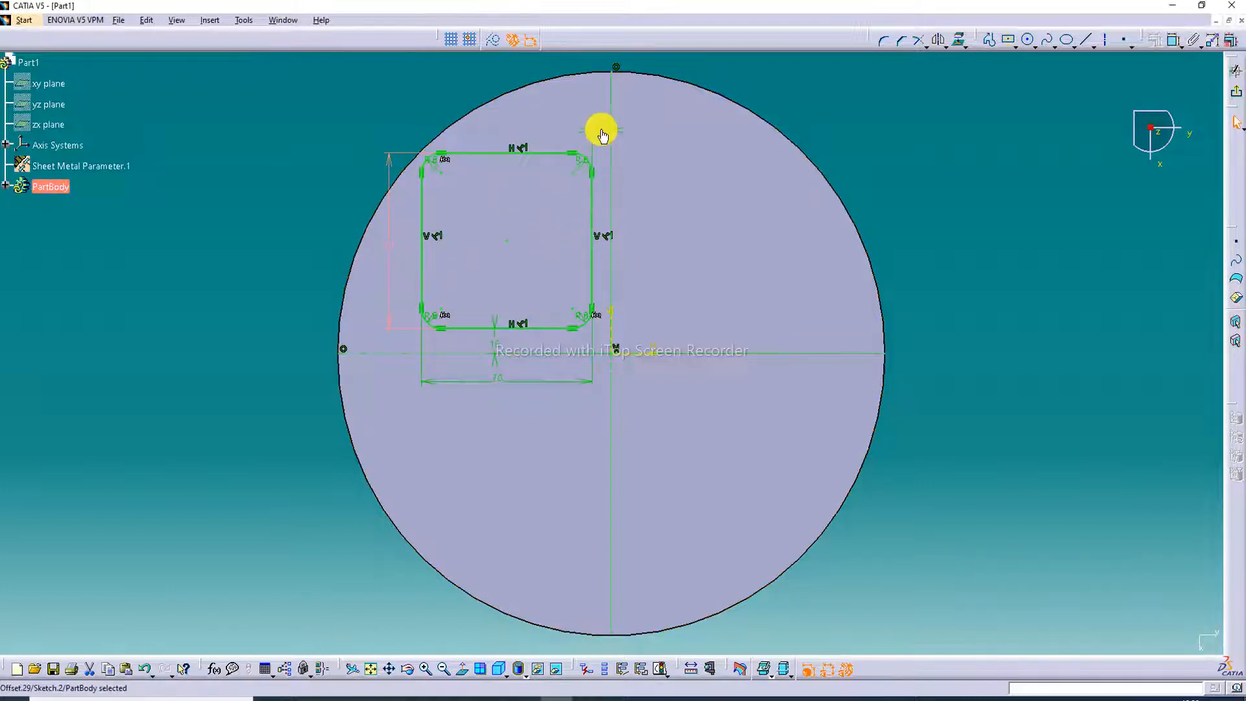
Step: Set the distance between the rounded rectangle's right side and the vertical axis to 7 mm
{"action": "double_click", "coordinate": [597, 130]}
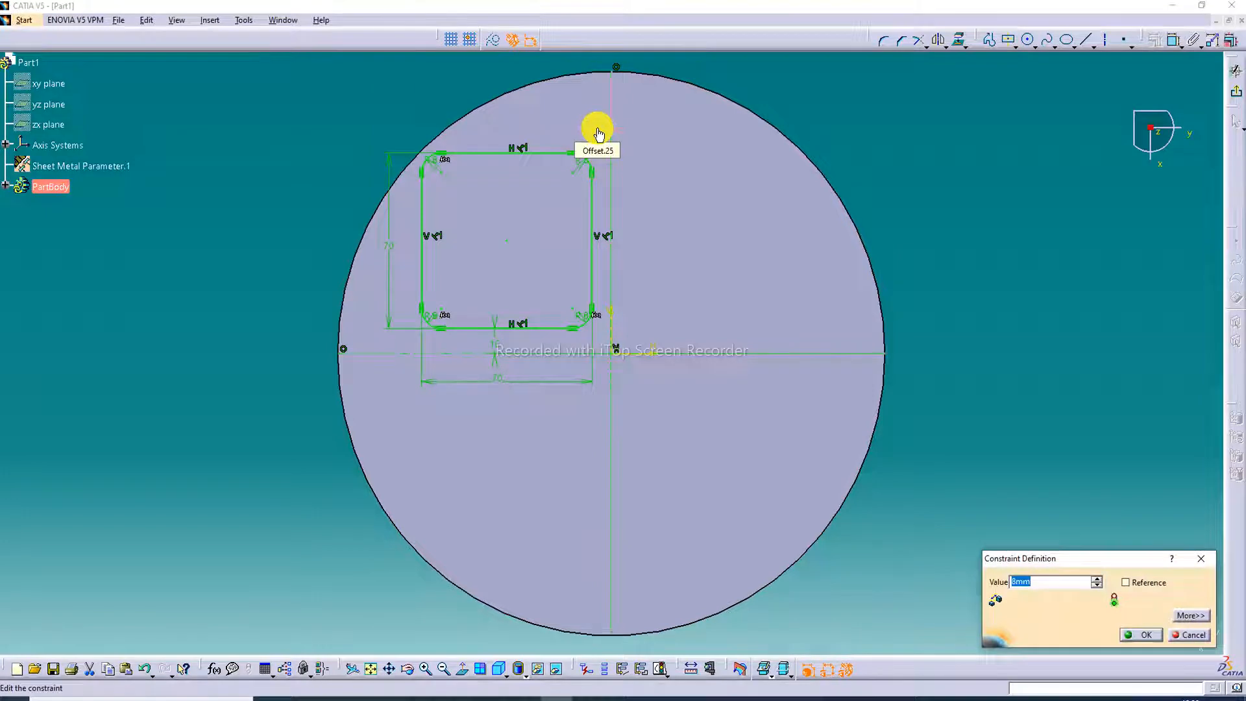
{"action": "key", "text": "Return"}
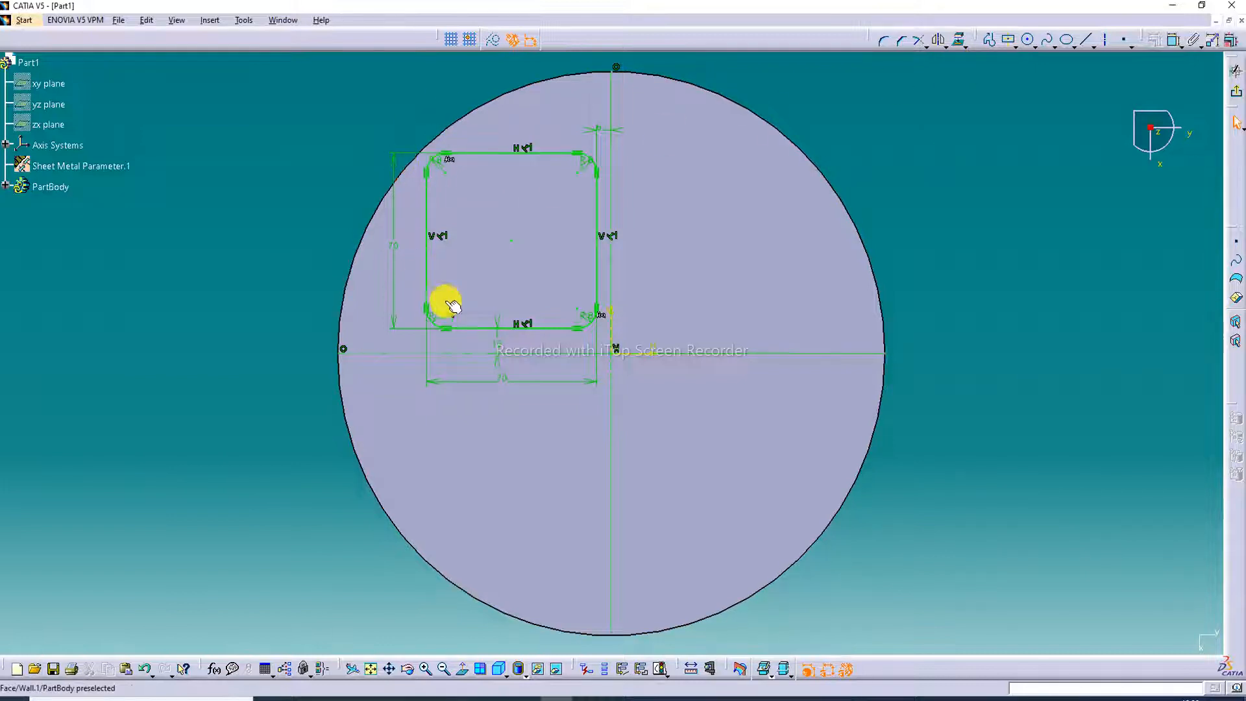
{"action": "left_click", "coordinate": [453, 305]}
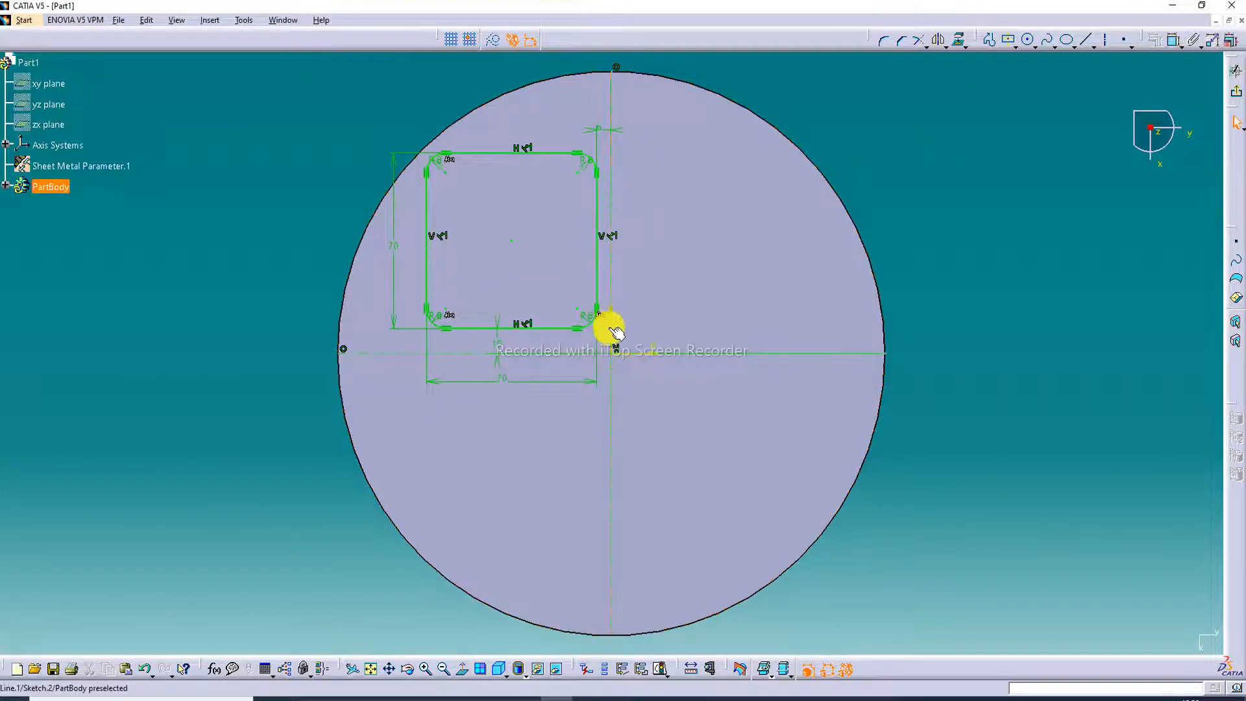
{"action": "double_click", "coordinate": [598, 130]}
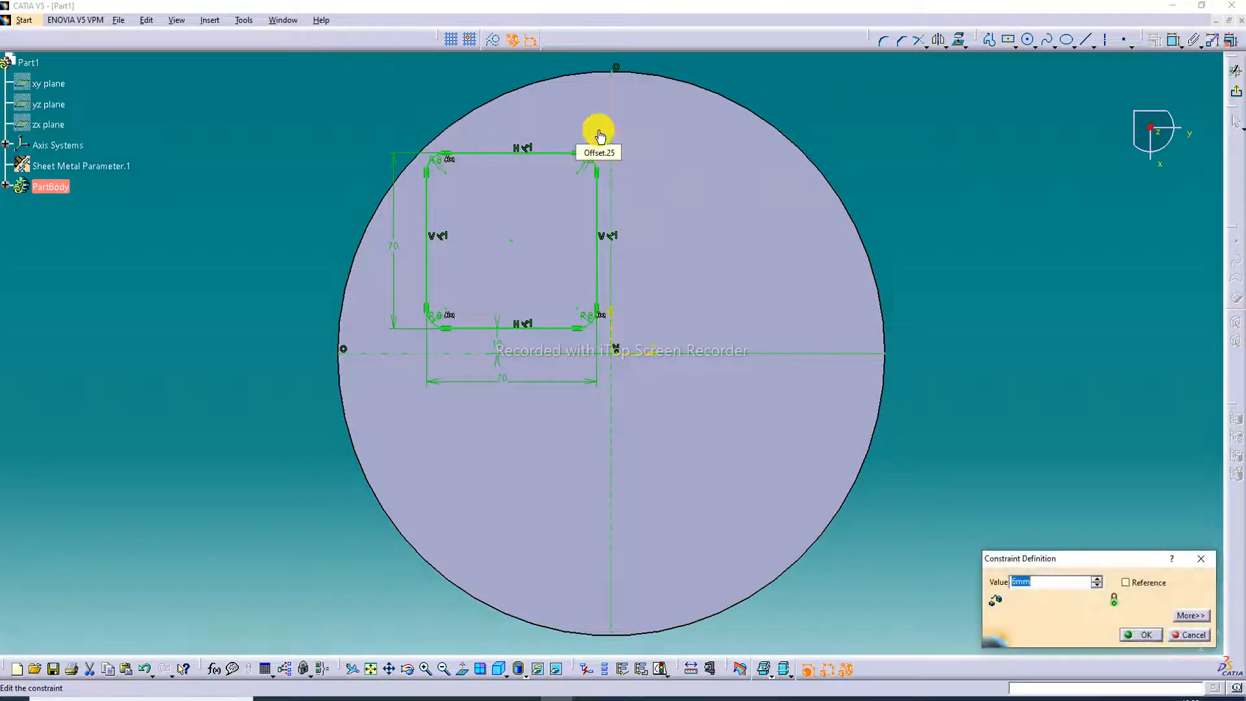
{"action": "key", "text": "Return"}
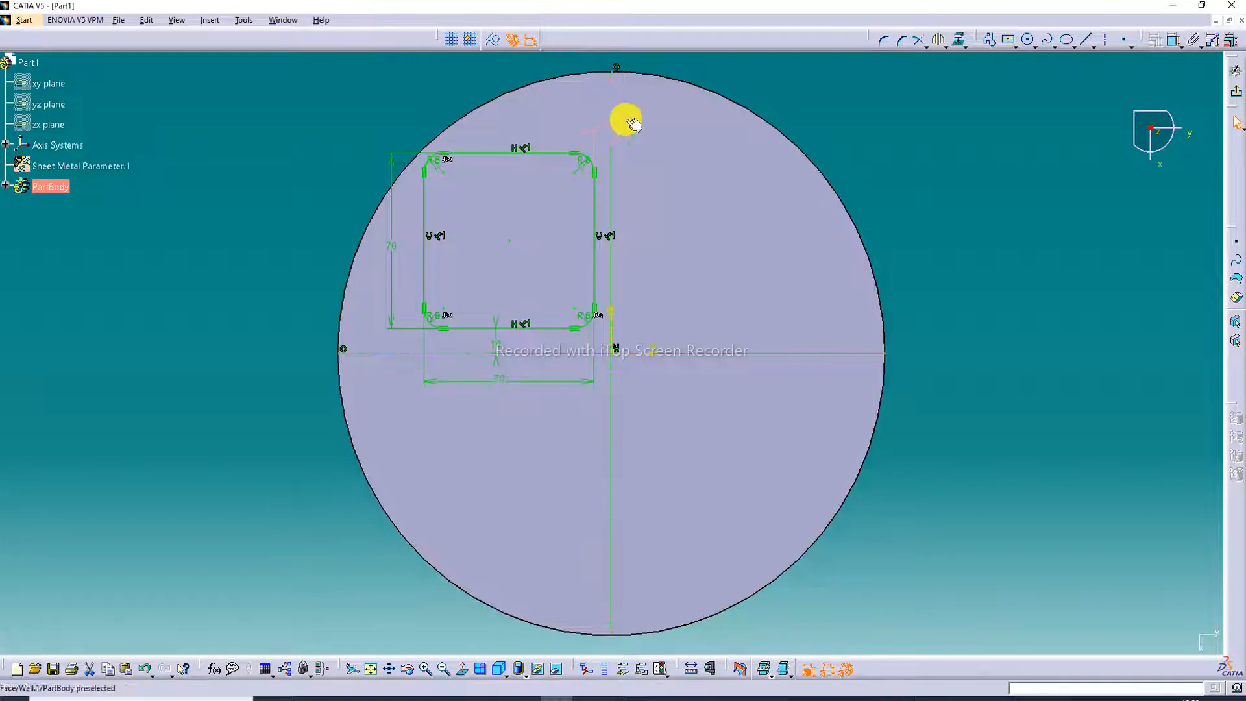
{"action": "left_click", "coordinate": [834, 96]}
{"action": "left_click", "coordinate": [604, 128]}
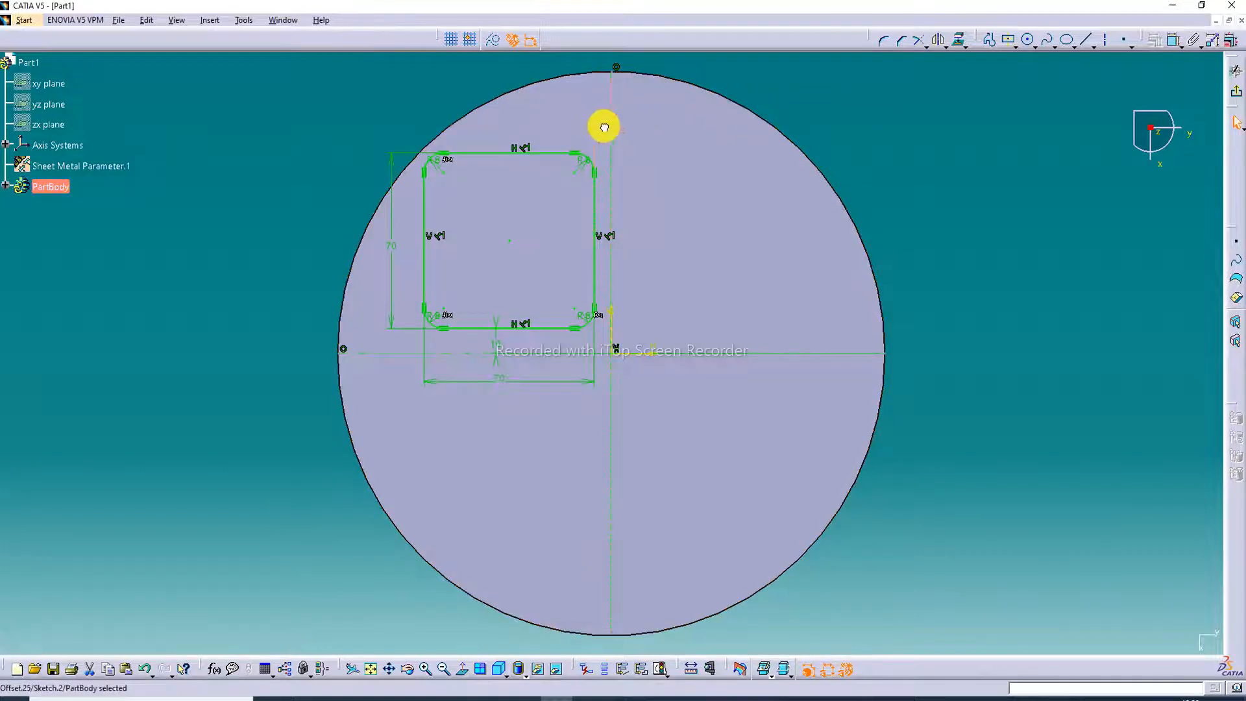
{"action": "left_click", "coordinate": [605, 126]}
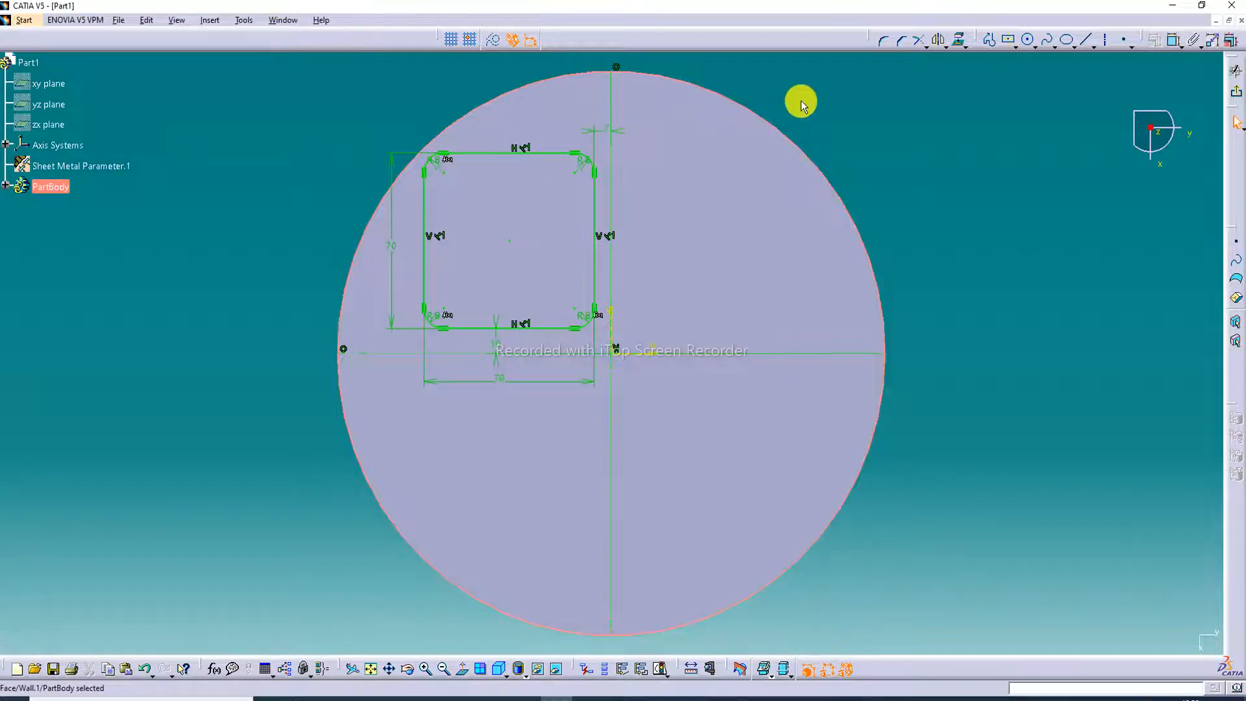
{"action": "left_click", "coordinate": [828, 99]}
{"action": "left_click", "coordinate": [605, 130]}
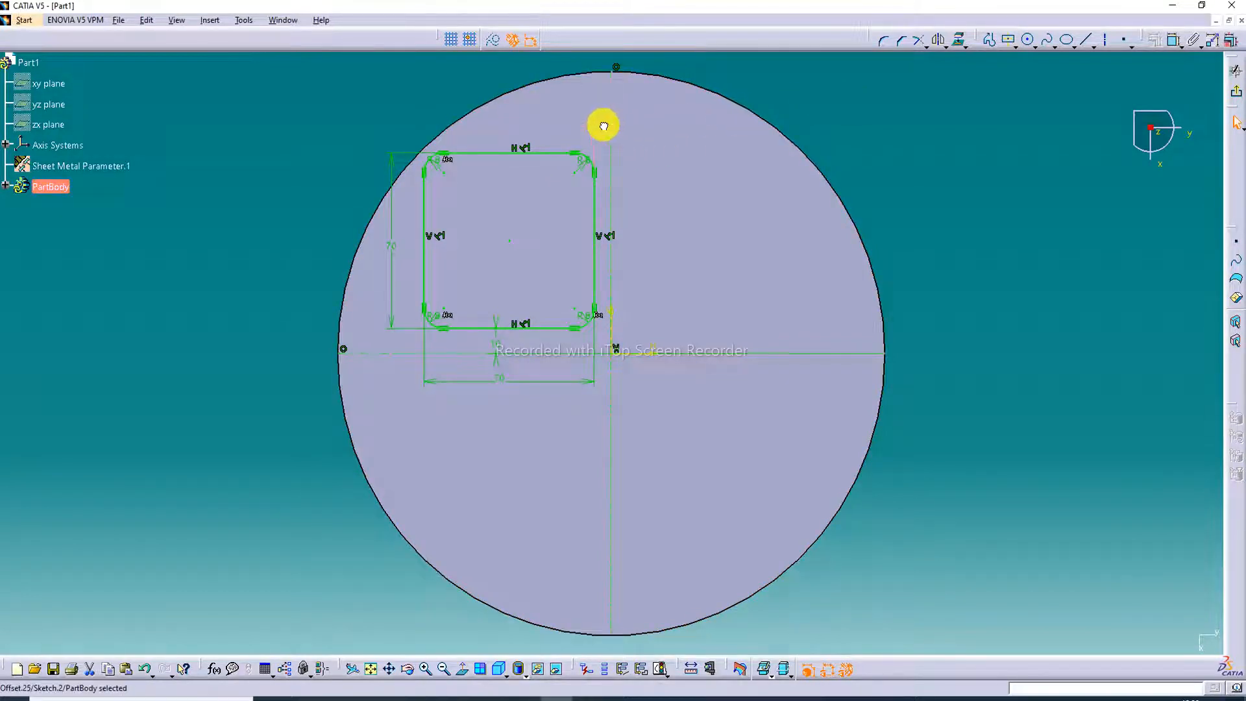
{"action": "left_click", "coordinate": [873, 129]}
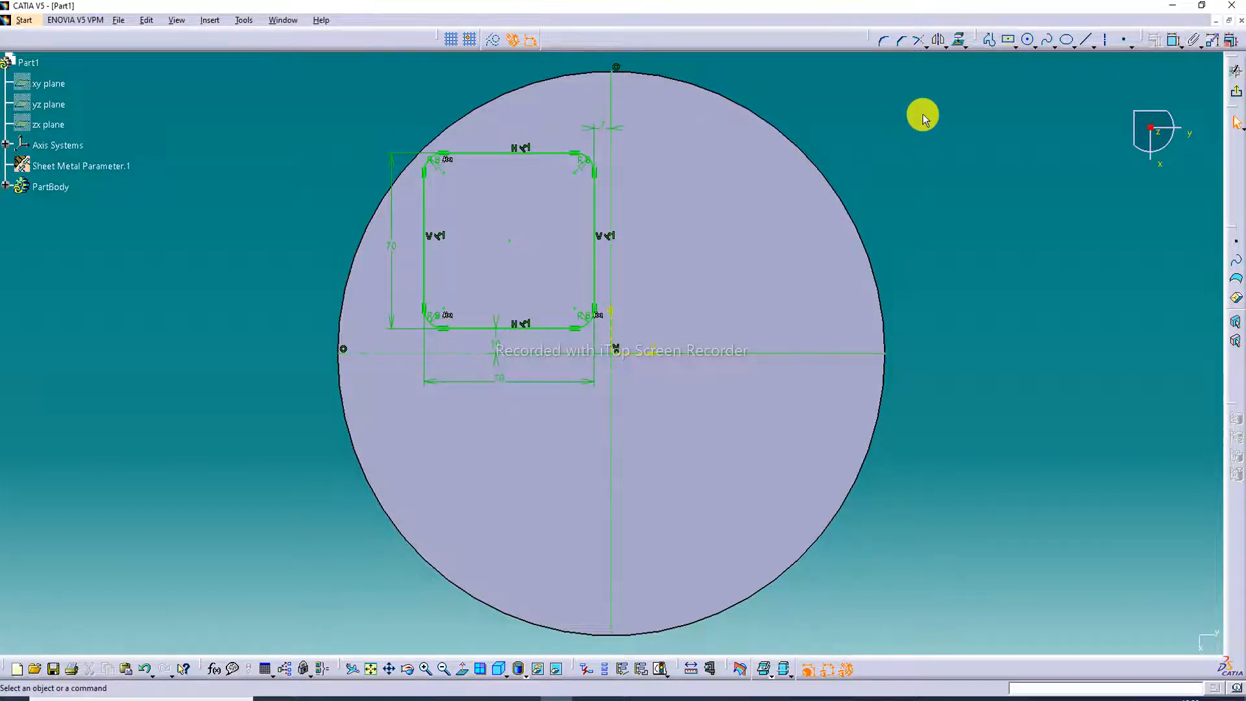
{"action": "left_click", "coordinate": [499, 381]}
{"action": "left_click", "coordinate": [1070, 154]}
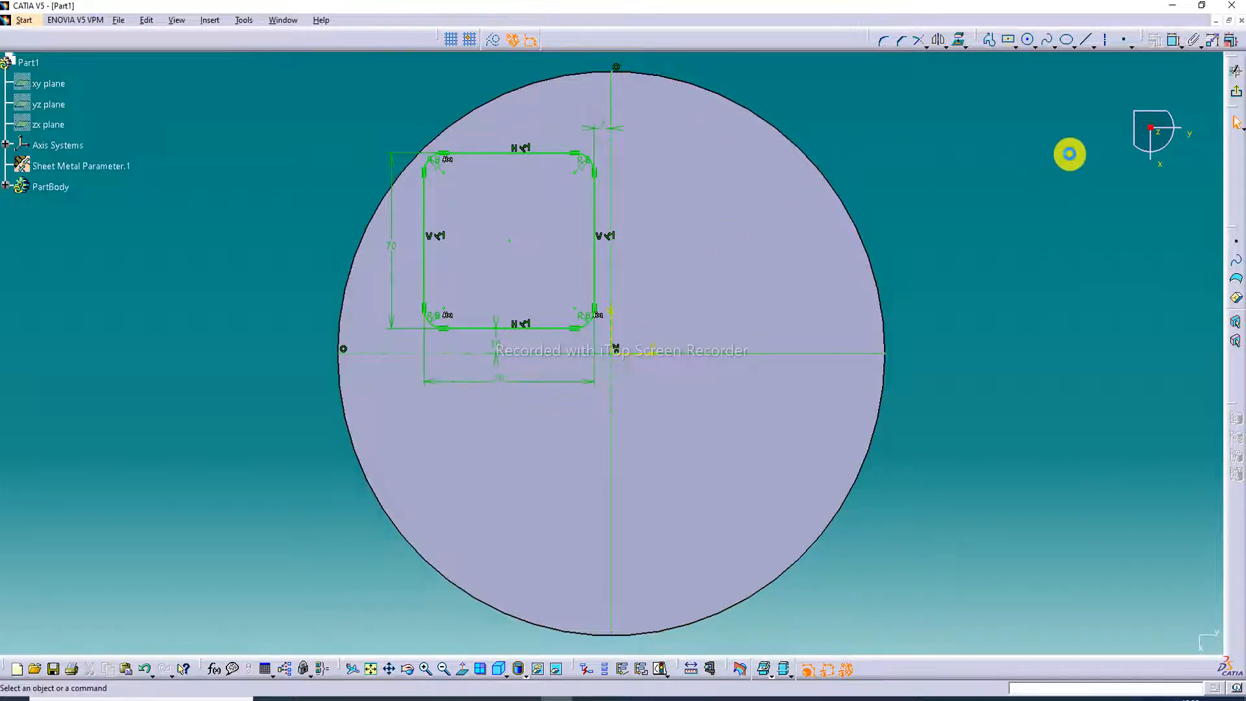
Step: Mirror the rounded rectangle about the vertical axis to create the second compartment outline
{"action": "left_click", "coordinate": [940, 42]}
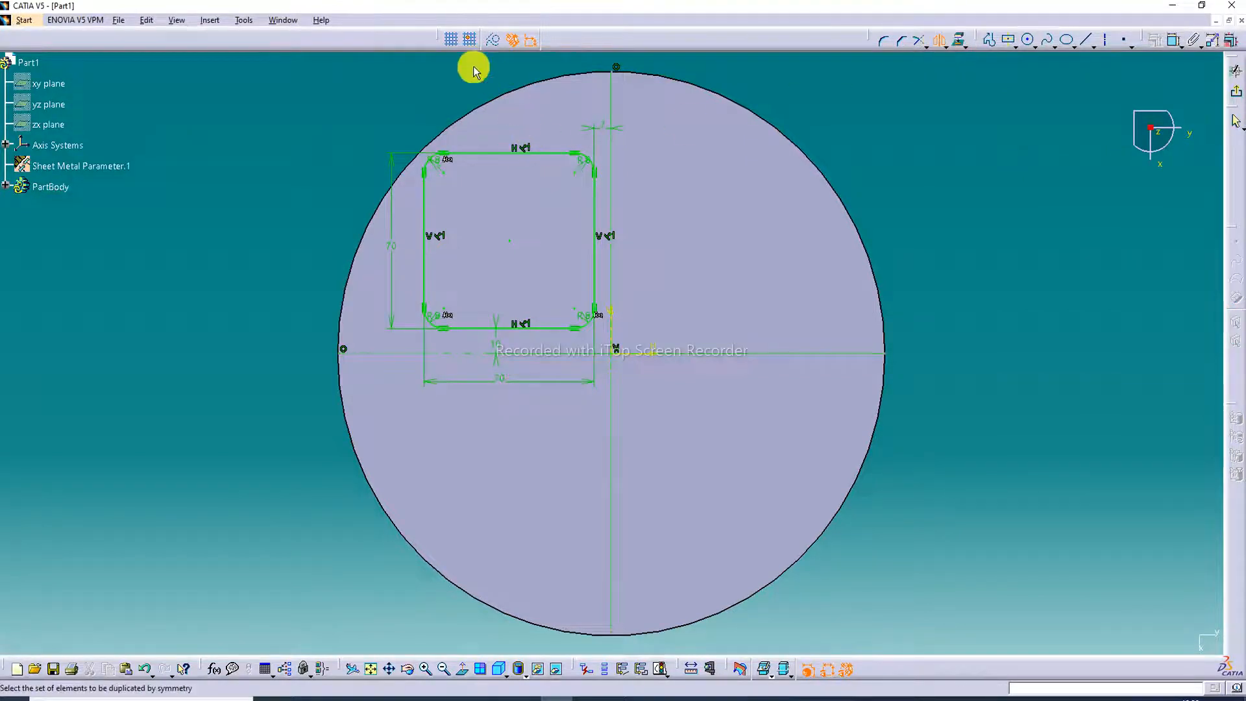
{"action": "left_click_drag", "start_coordinate": [383, 100], "coordinate": [609, 363]}
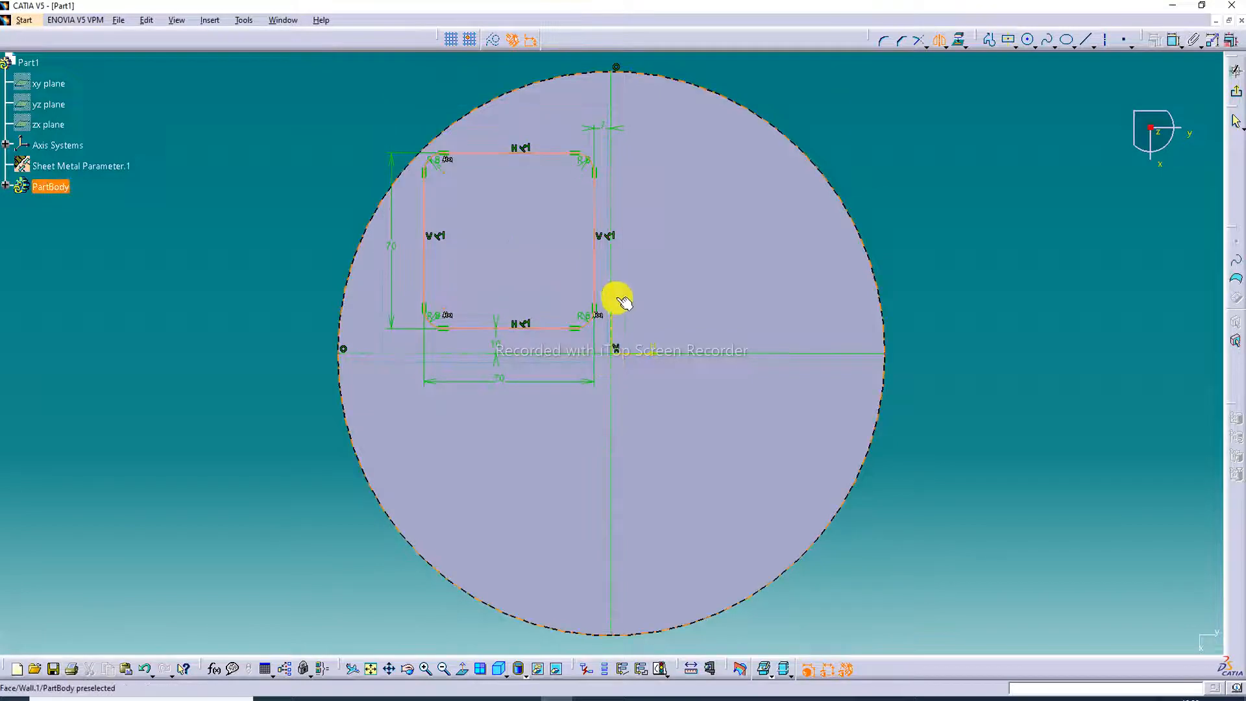
{"action": "left_click", "coordinate": [611, 170]}
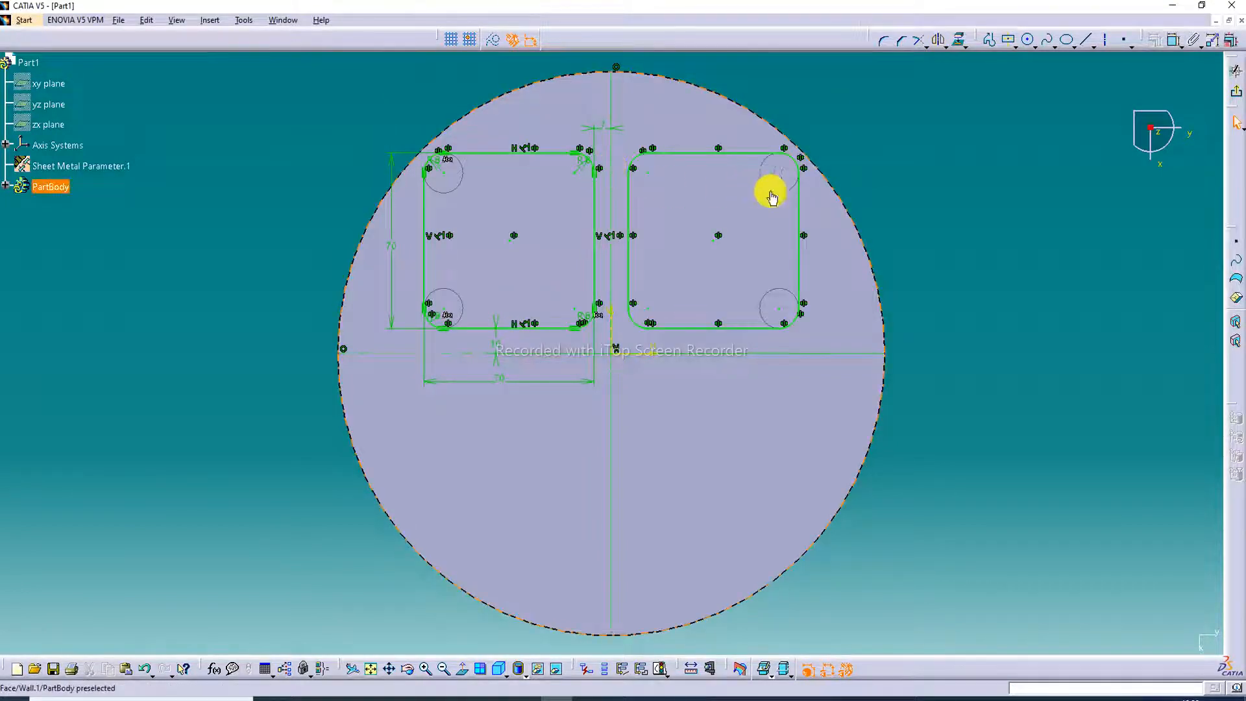
Step: Mirror both rounded rectangles about the horizontal axis and exit the sketch
{"action": "left_click", "coordinate": [940, 40]}
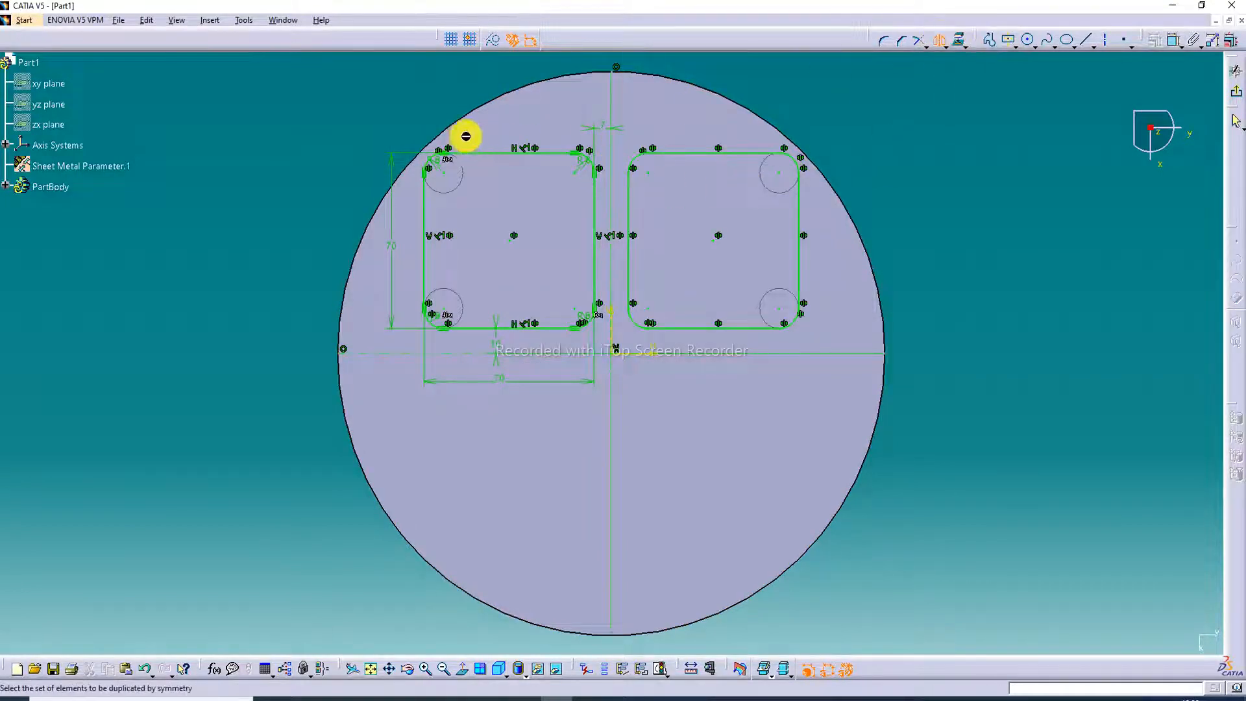
{"action": "left_click_drag", "start_coordinate": [317, 78], "coordinate": [819, 342]}
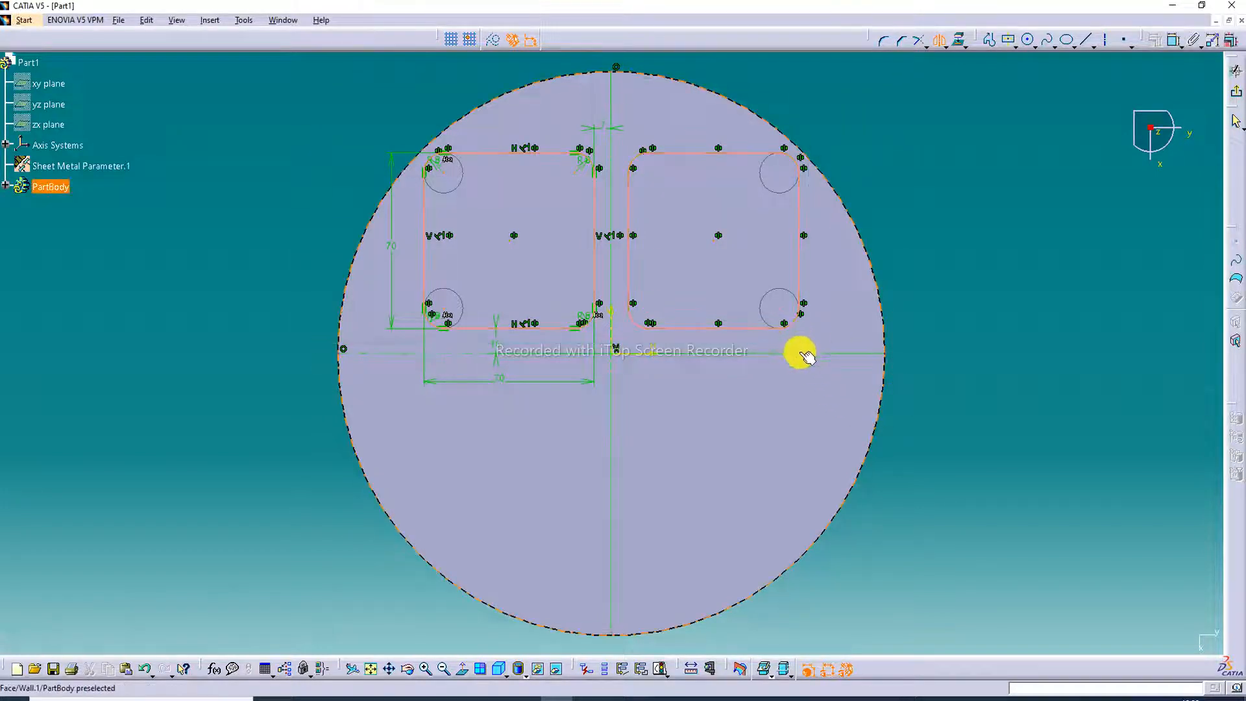
{"action": "left_click", "coordinate": [808, 354]}
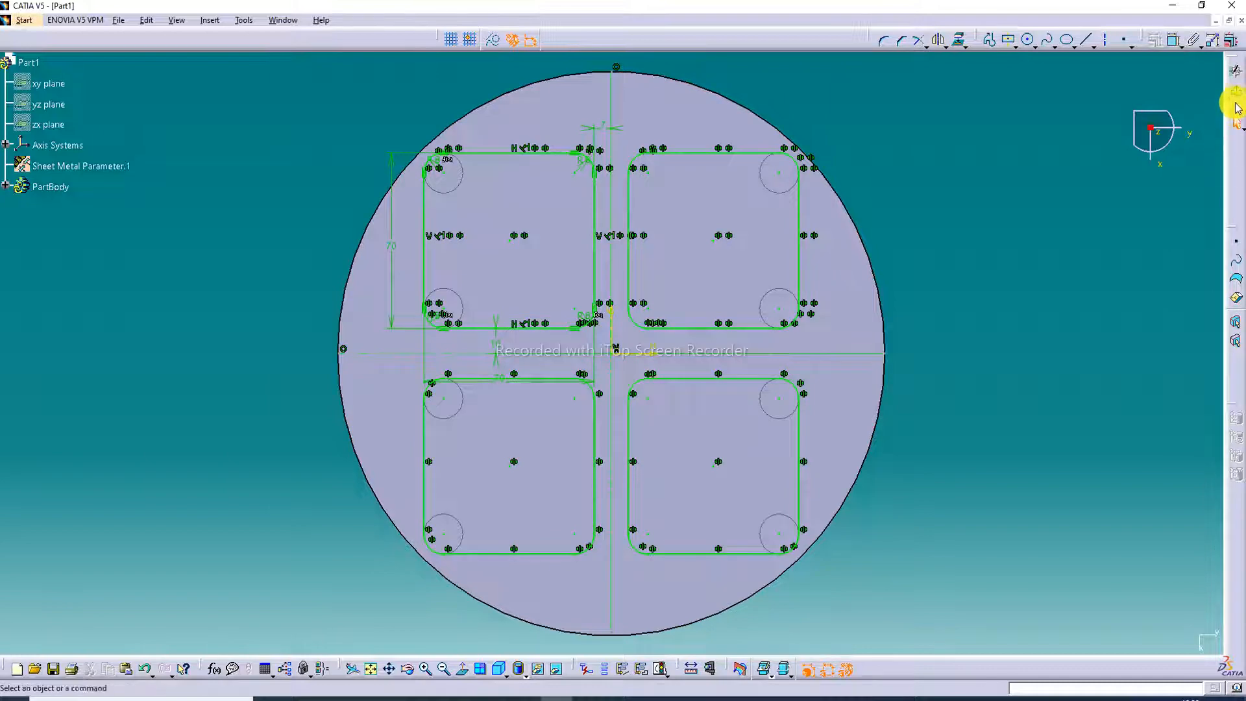
{"action": "left_click", "coordinate": [1236, 104]}
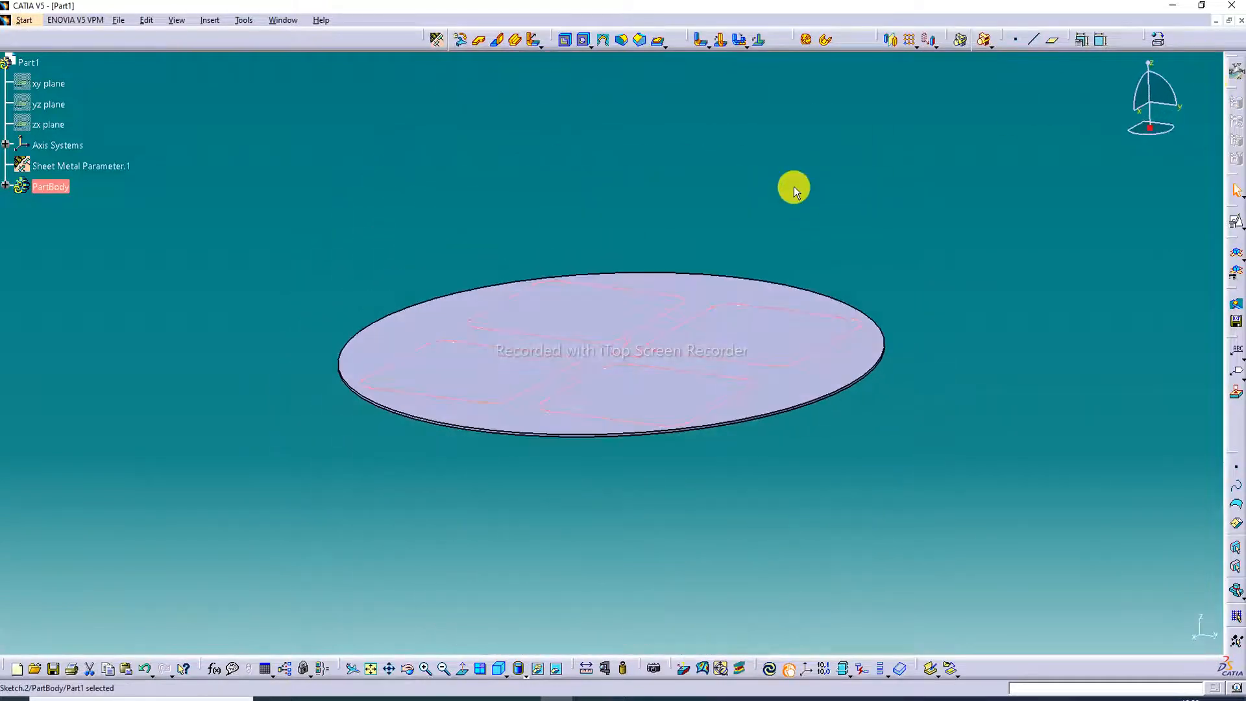
Step: Create a surface stamp from the four-rectangle sketch with height 36 mm, radius R1 3 mm and radius R2 6 mm
{"action": "left_click", "coordinate": [665, 46]}
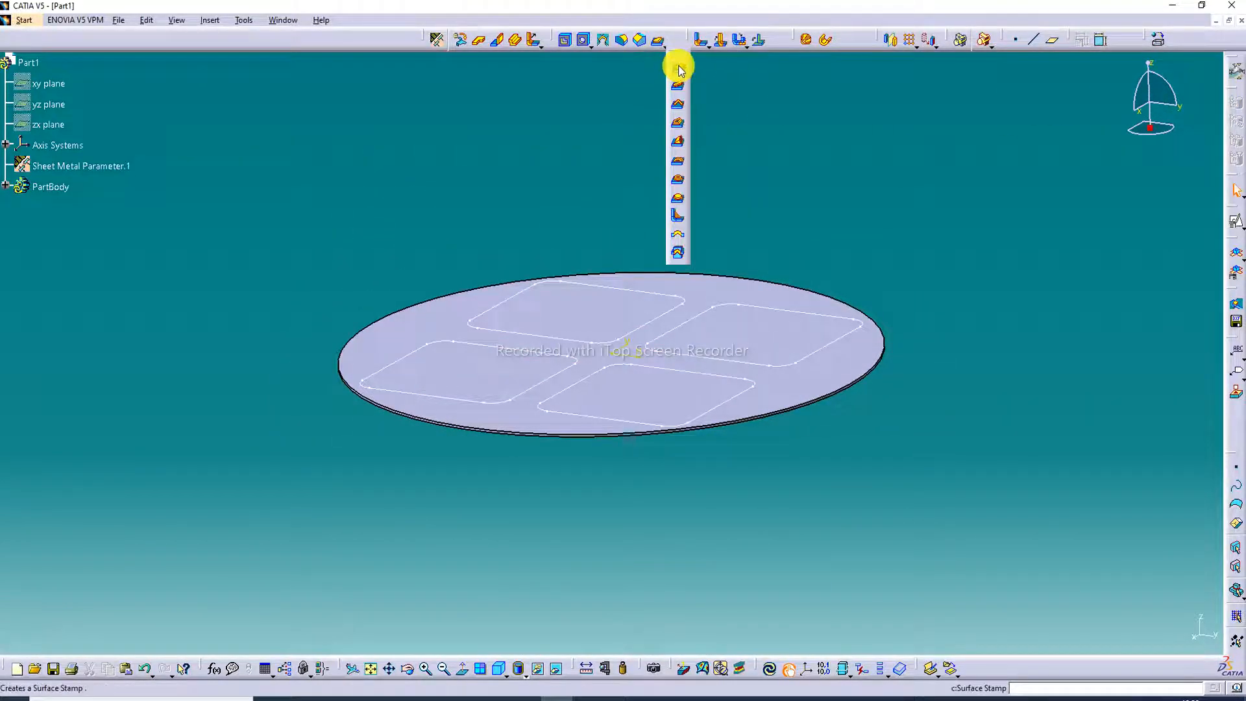
{"action": "left_click", "coordinate": [679, 64]}
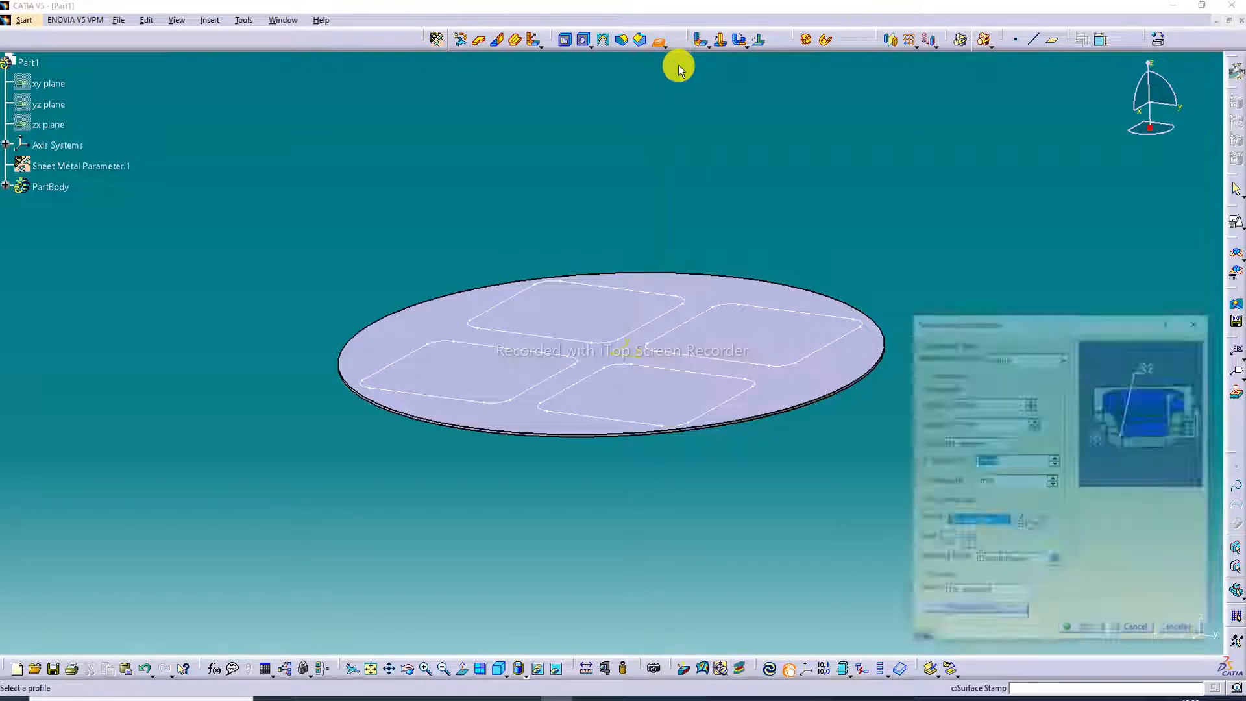
{"action": "left_click", "coordinate": [836, 340]}
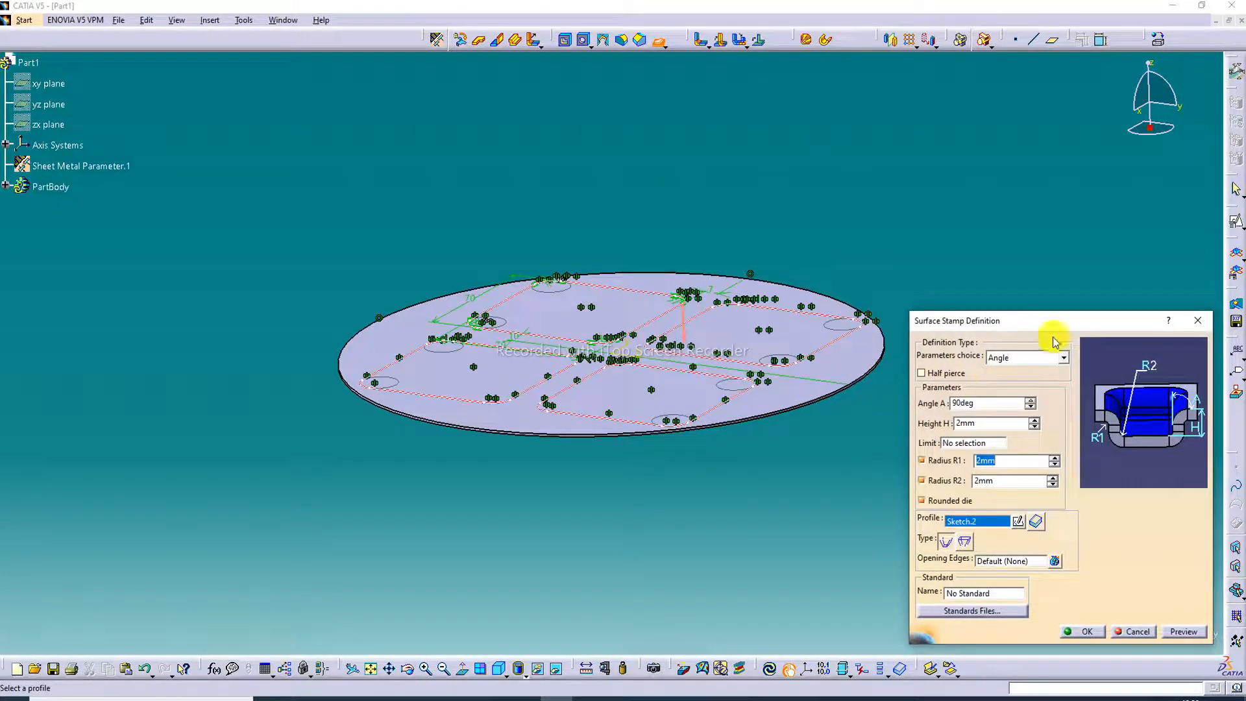
{"action": "double_click", "coordinate": [974, 423]}
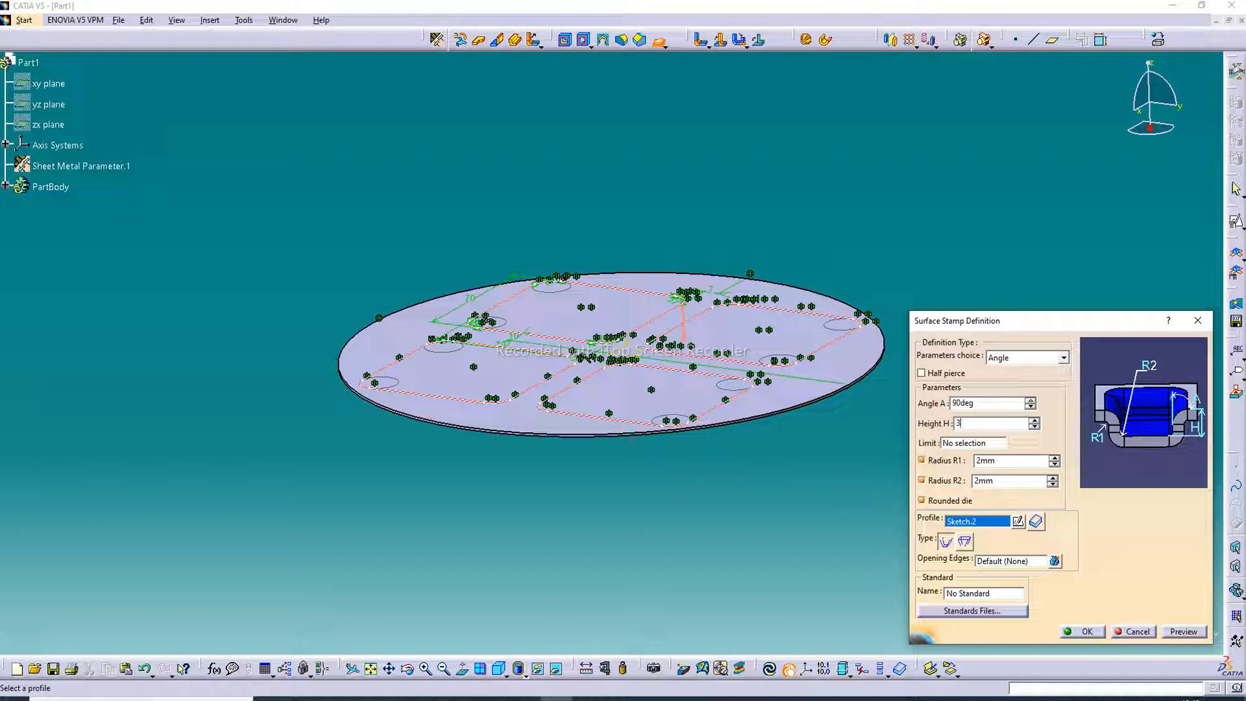
{"action": "double_click", "coordinate": [993, 460]}
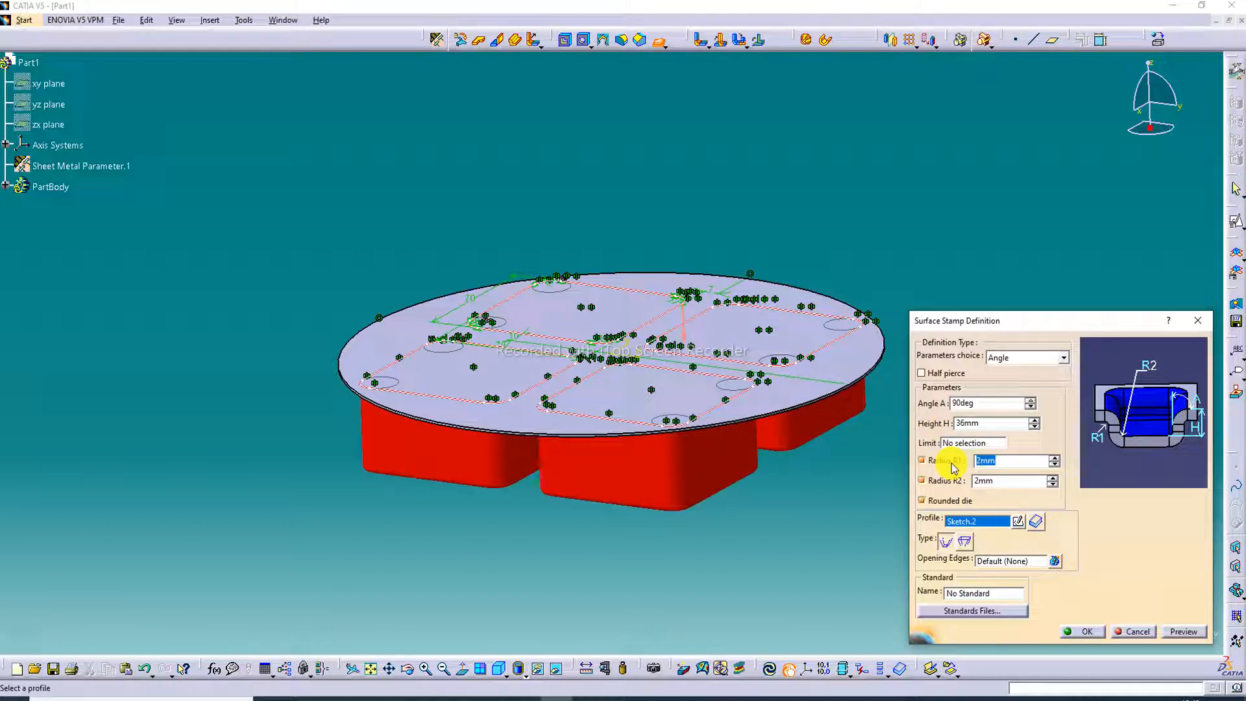
{"action": "type", "text": "3"}
{"action": "double_click", "coordinate": [978, 481]}
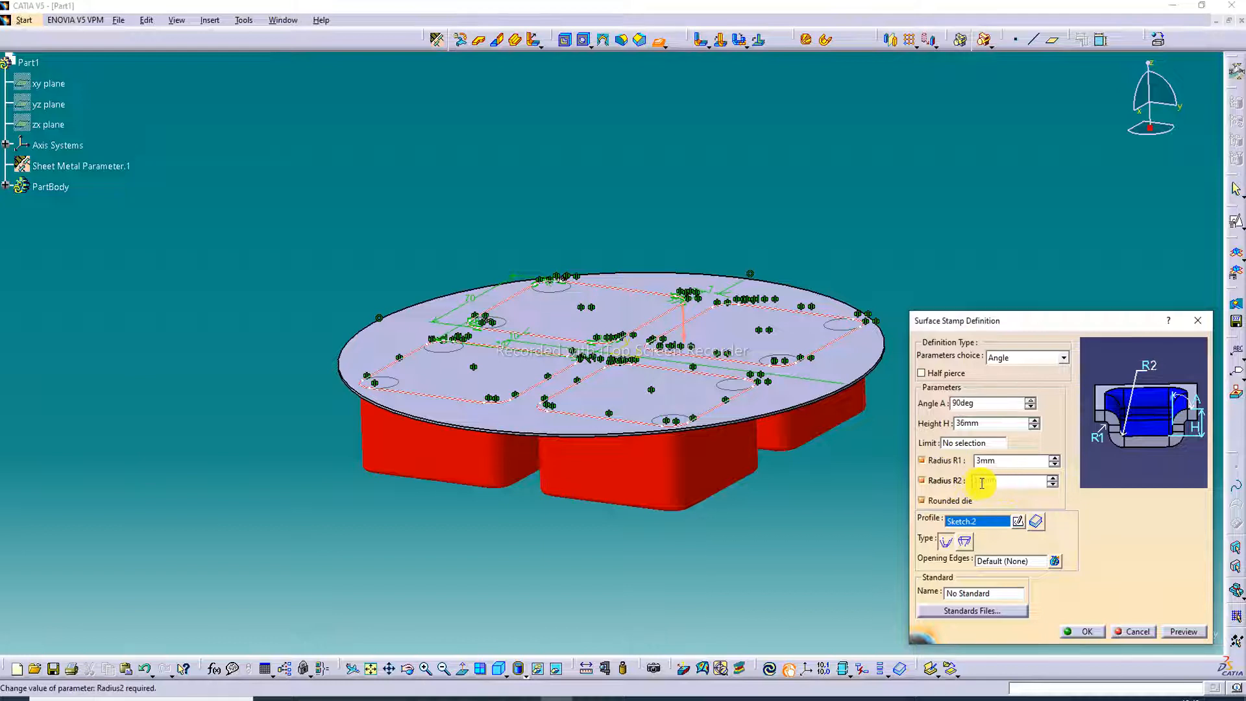
{"action": "left_click_drag", "start_coordinate": [989, 483], "coordinate": [947, 486]}
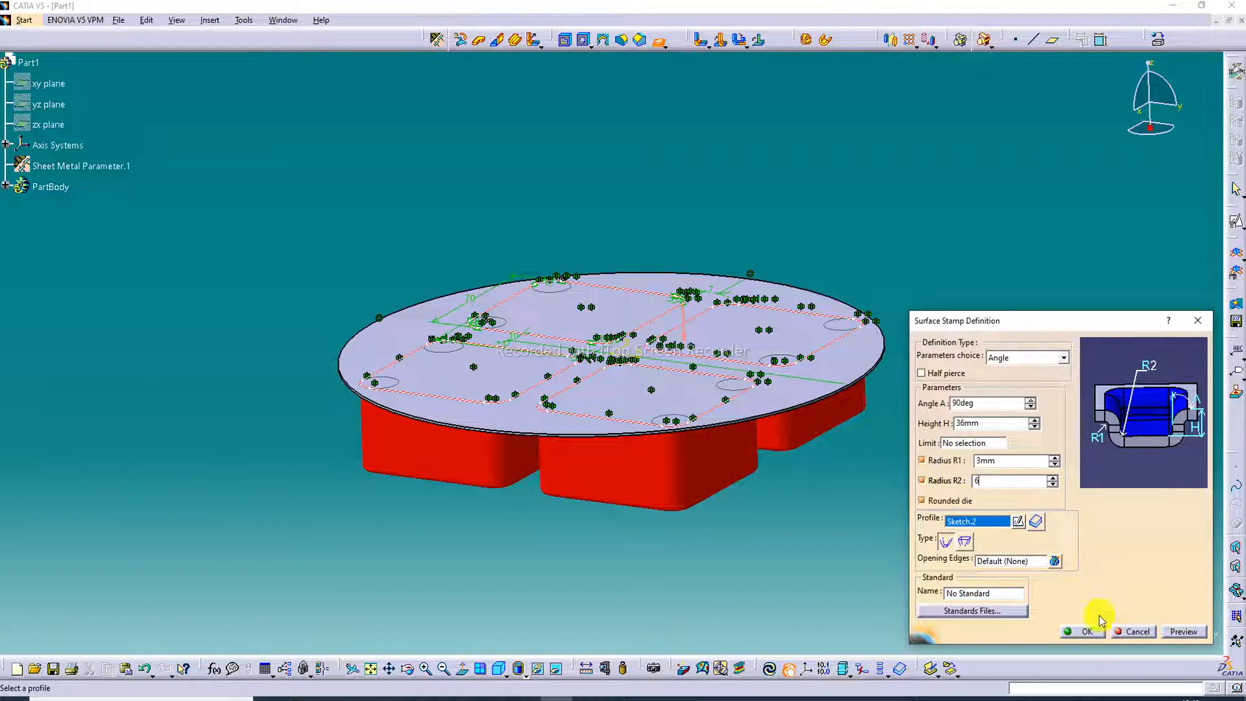
{"action": "left_click", "coordinate": [1083, 631]}
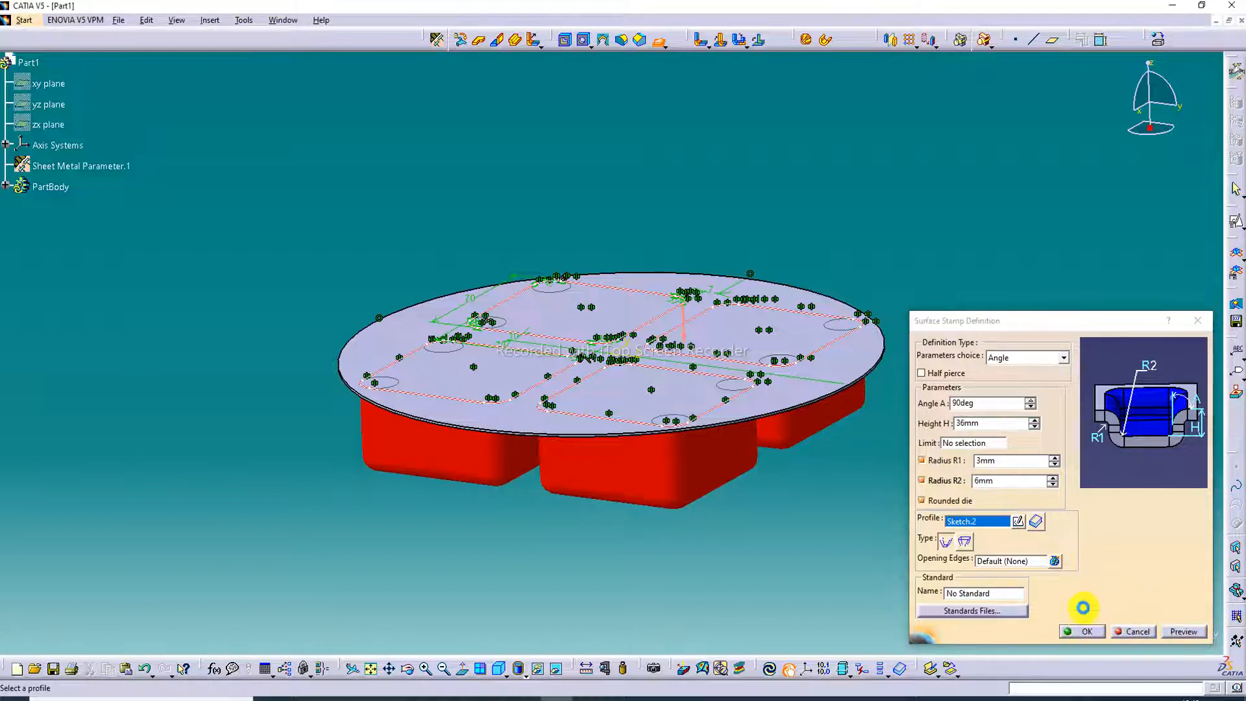
Step: Edit the four-compartment surface stamp, setting its height to 40 mm and radius R2 to 7 mm
{"action": "middle_click_drag", "start_coordinate": [593, 345], "coordinate": [607, 416]}
{"action": "double_click", "coordinate": [725, 321]}
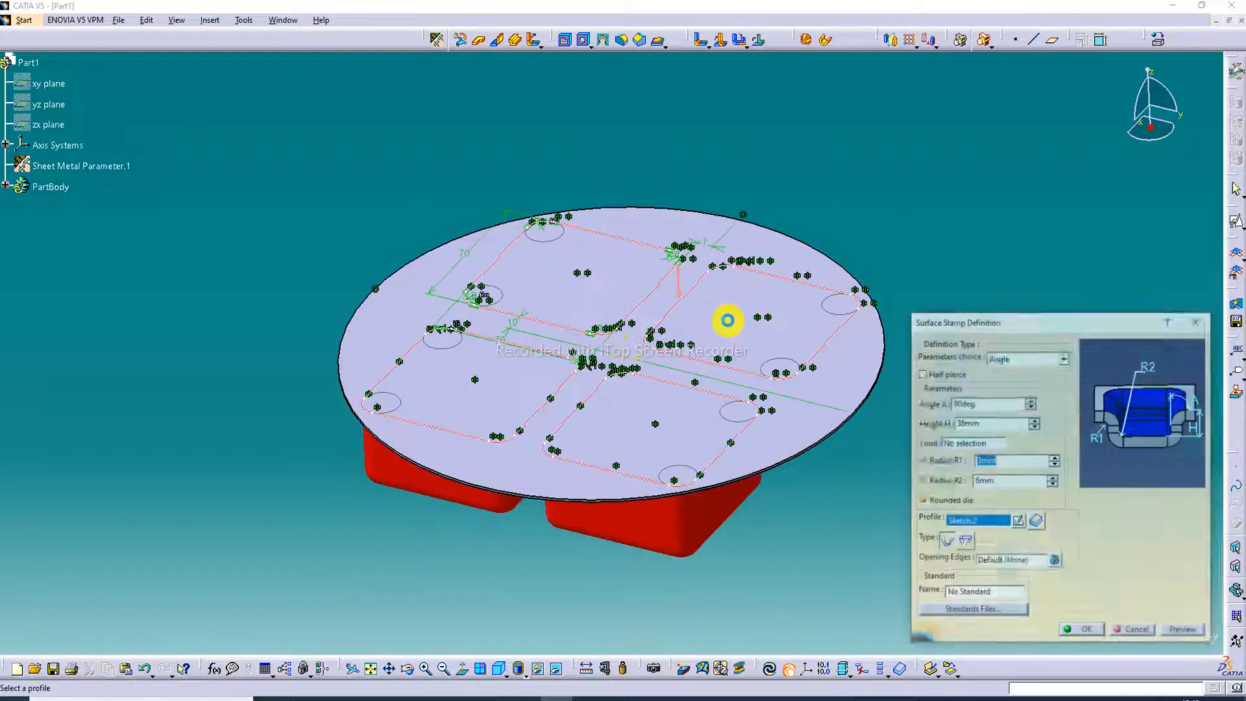
{"action": "left_click_drag", "start_coordinate": [1000, 423], "coordinate": [911, 426]}
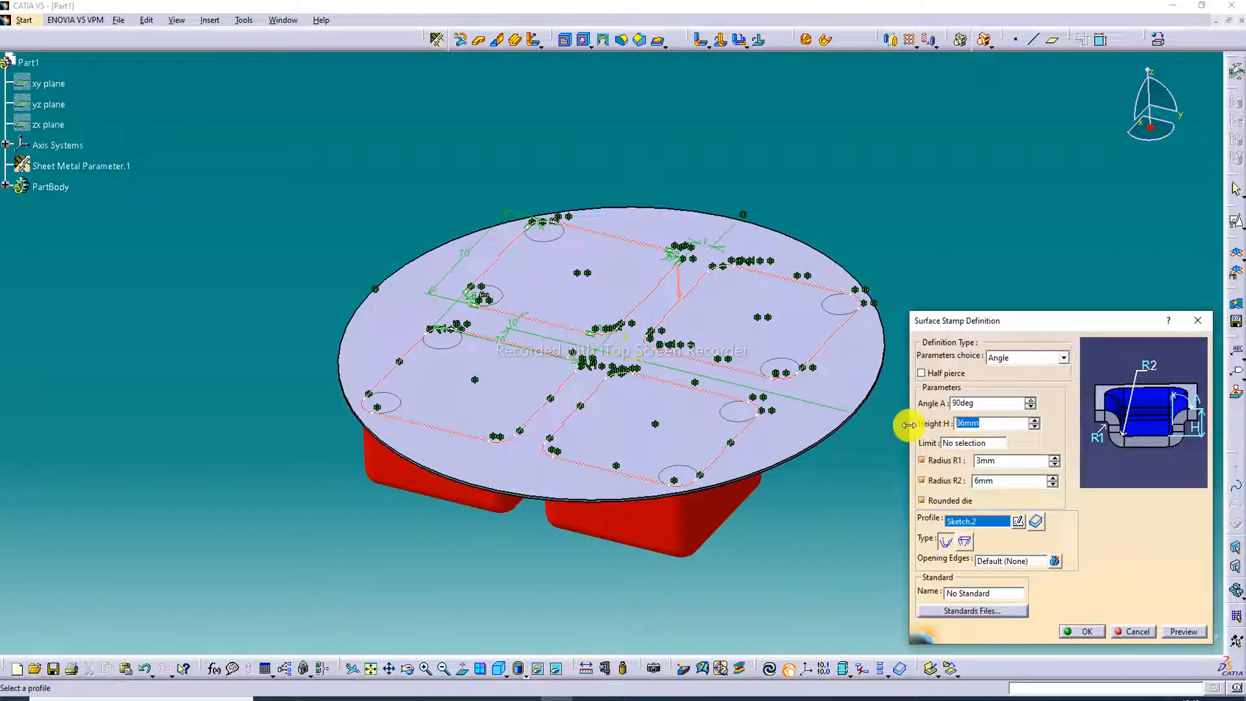
{"action": "type", "text": "40"}
{"action": "left_click", "coordinate": [982, 488]}
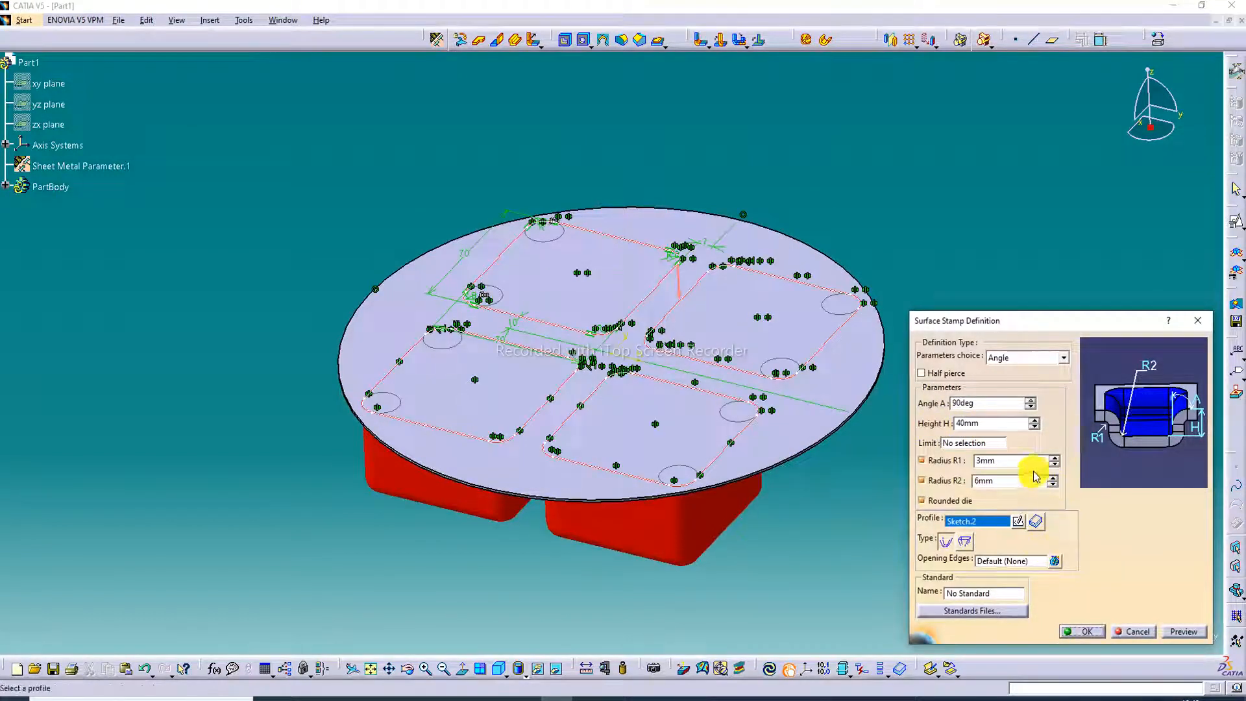
{"action": "left_click_drag", "start_coordinate": [1035, 476], "coordinate": [937, 487]}
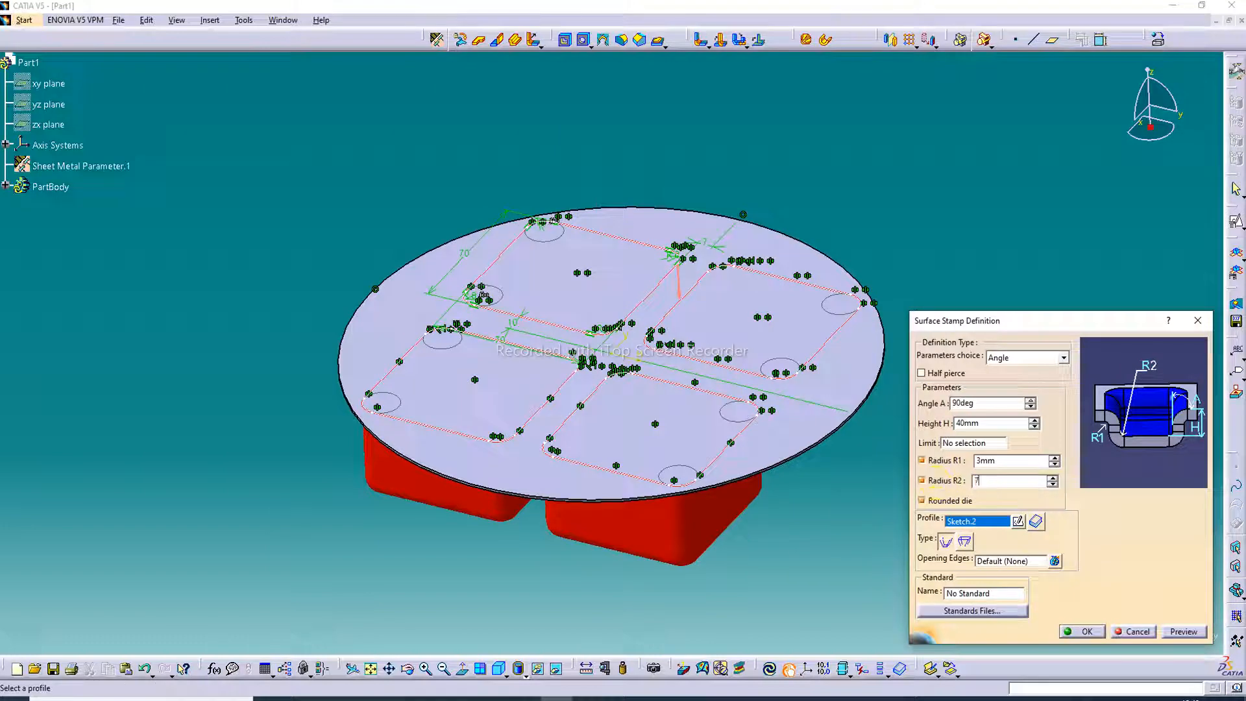
{"action": "left_click", "coordinate": [937, 488]}
{"action": "left_click", "coordinate": [1159, 631]}
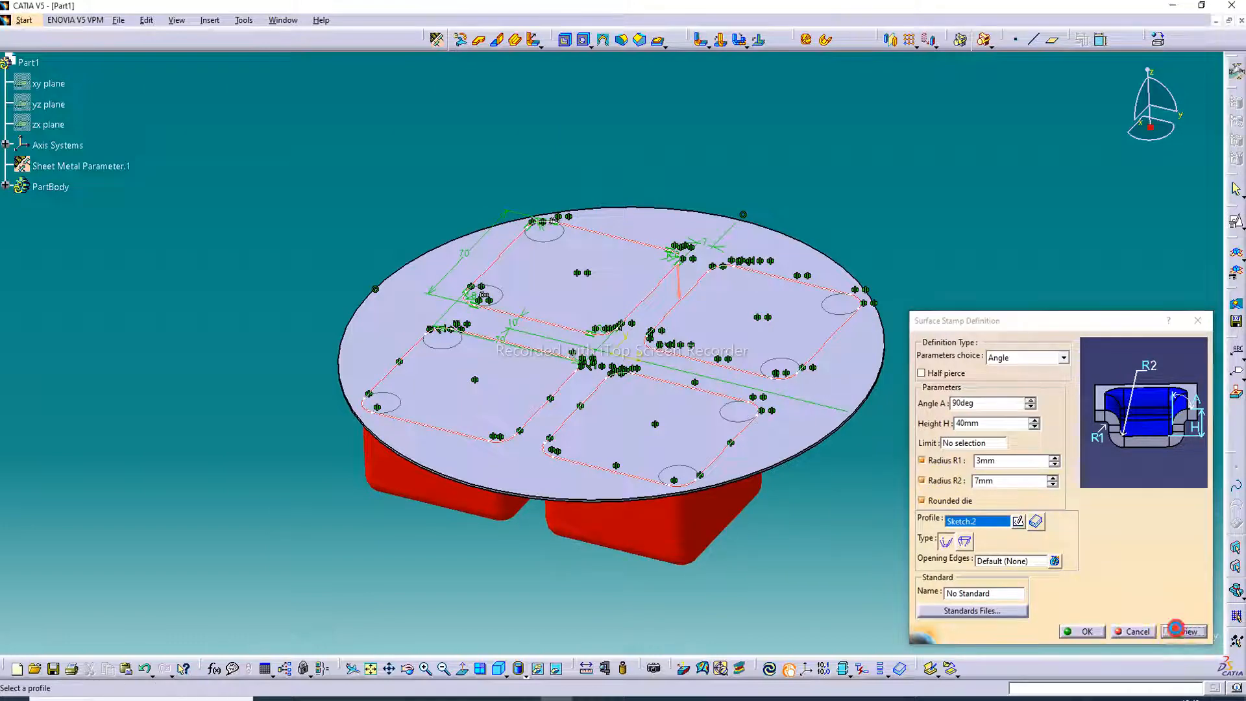
{"action": "left_click", "coordinate": [1082, 633]}
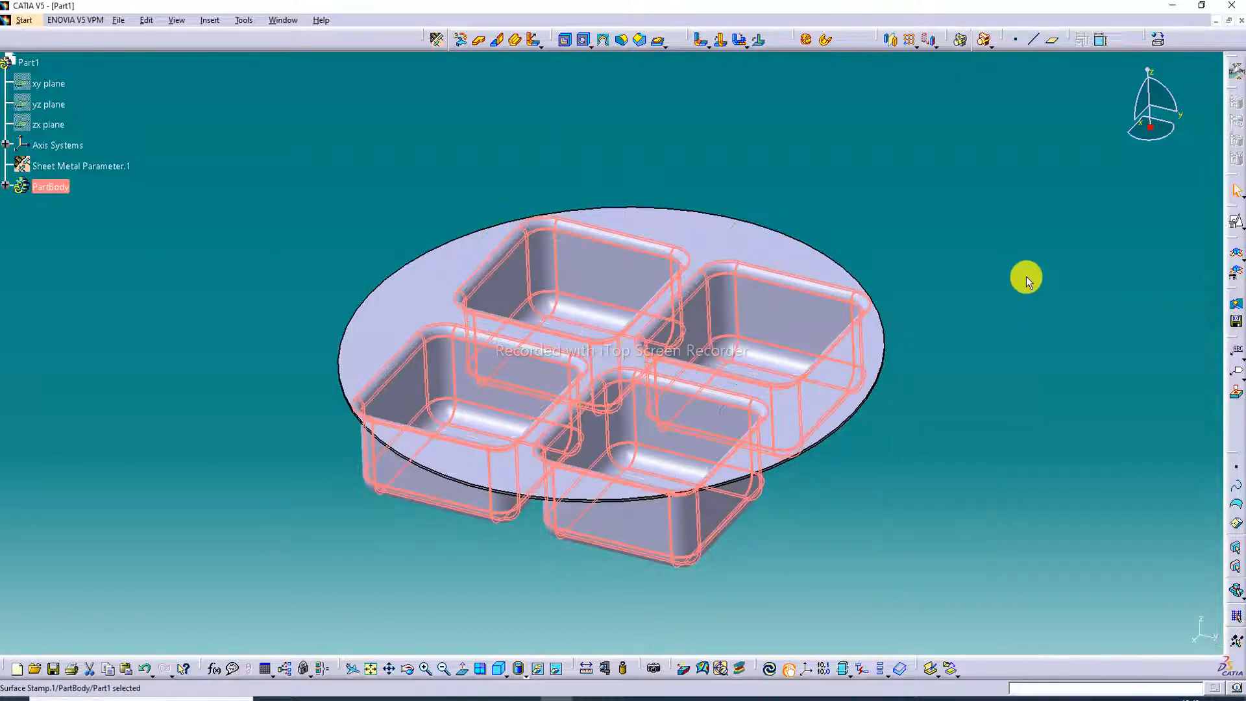
{"action": "left_click", "coordinate": [536, 355]}
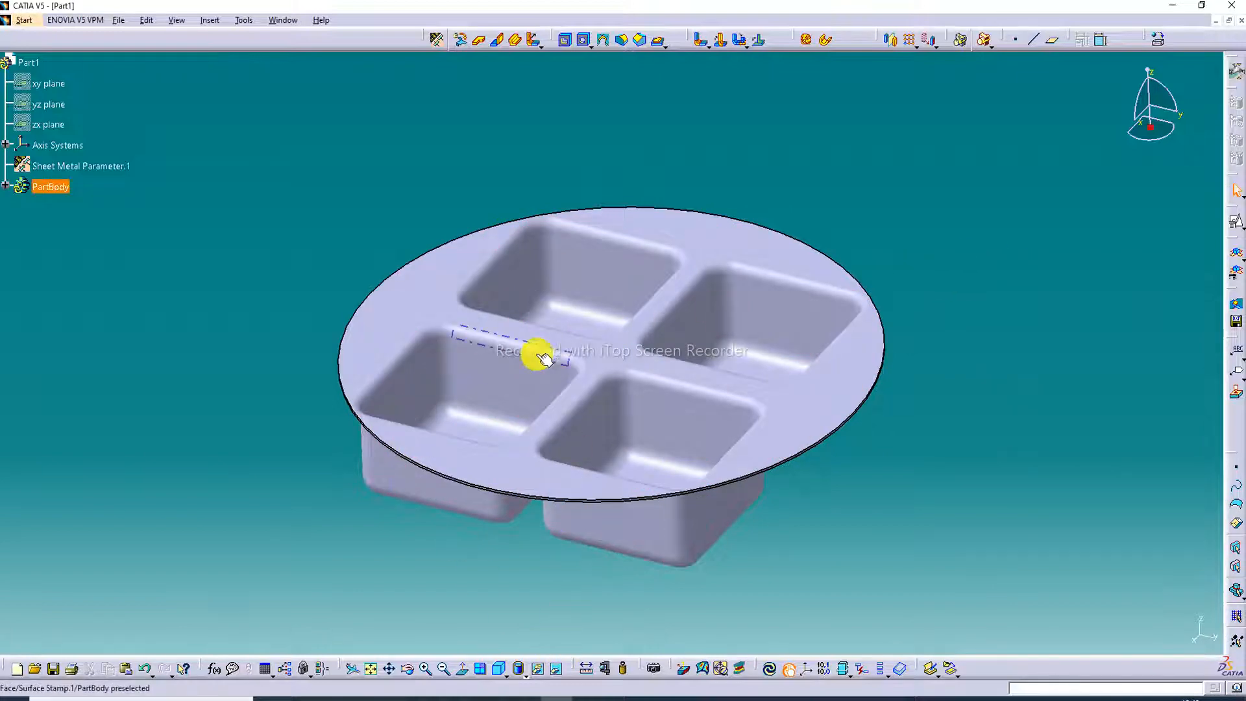
{"action": "middle_click_drag", "start_coordinate": [537, 356], "coordinate": [493, 533]}
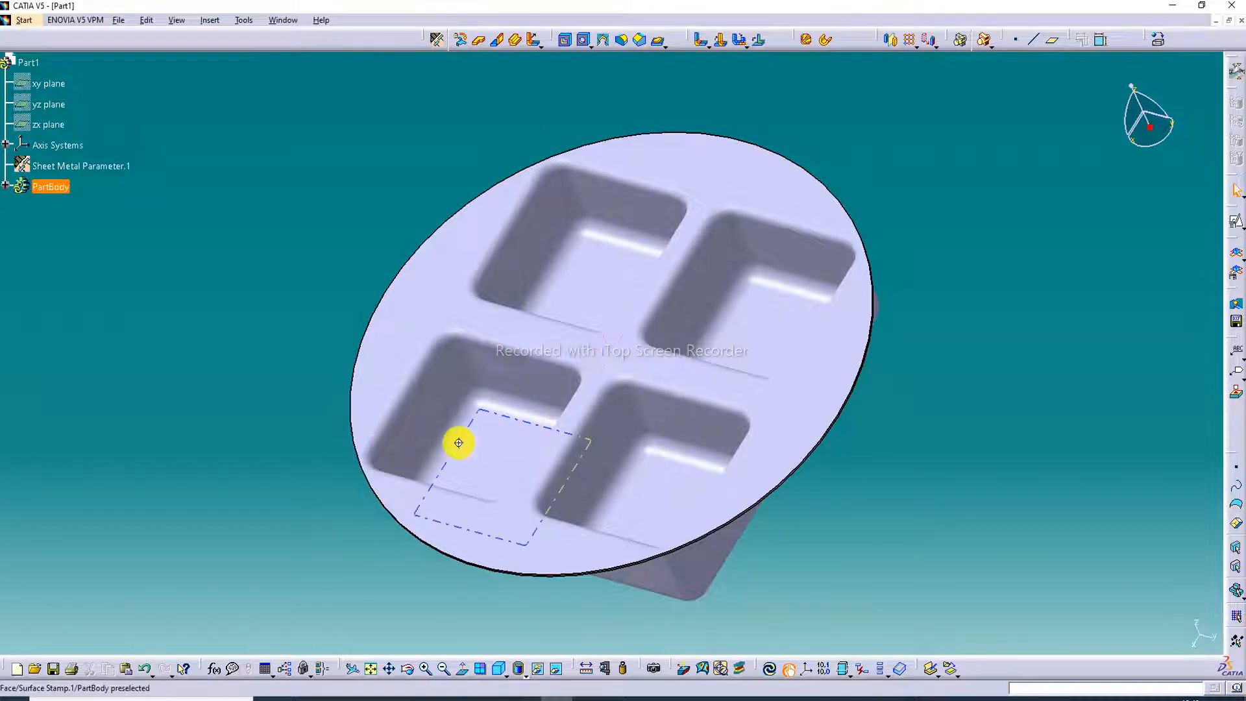
Step: Add a tear drop with length 2 mm and radius 2 mm along the plate's circular outer edge
{"action": "middle_click_drag", "start_coordinate": [465, 439], "coordinate": [453, 245]}
{"action": "middle_click_drag", "start_coordinate": [465, 303], "coordinate": [474, 416]}
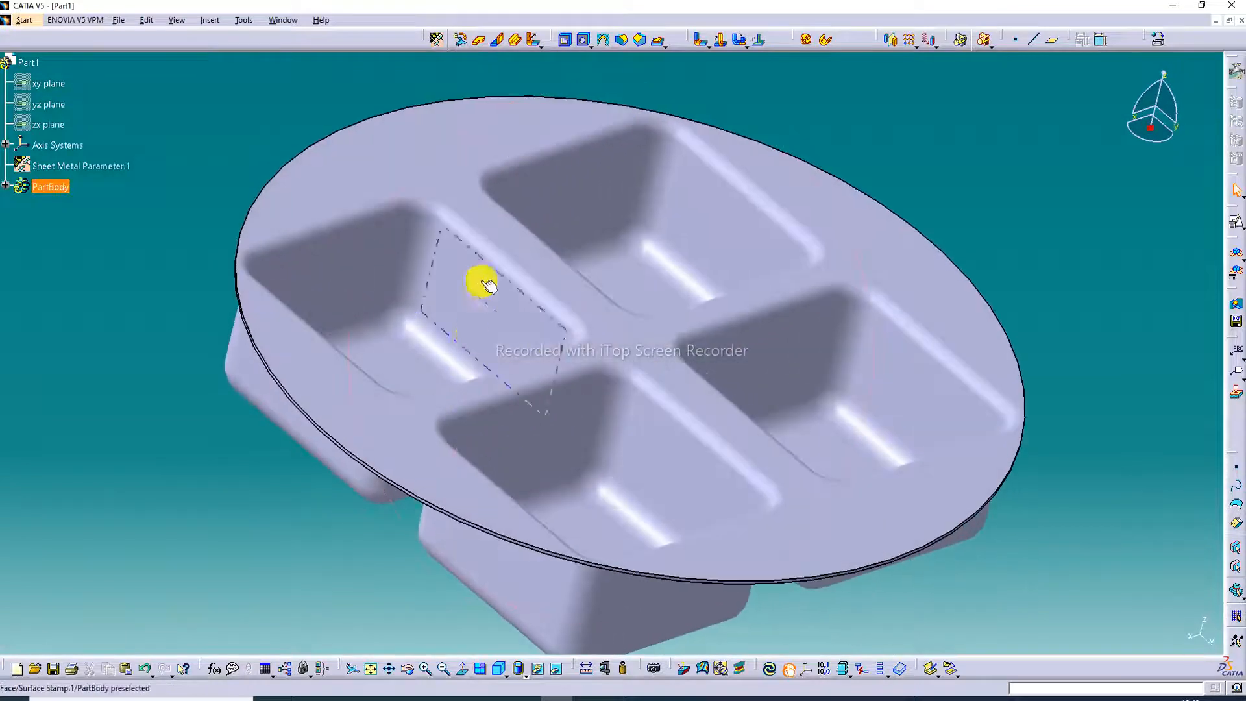
{"action": "left_click", "coordinate": [539, 46]}
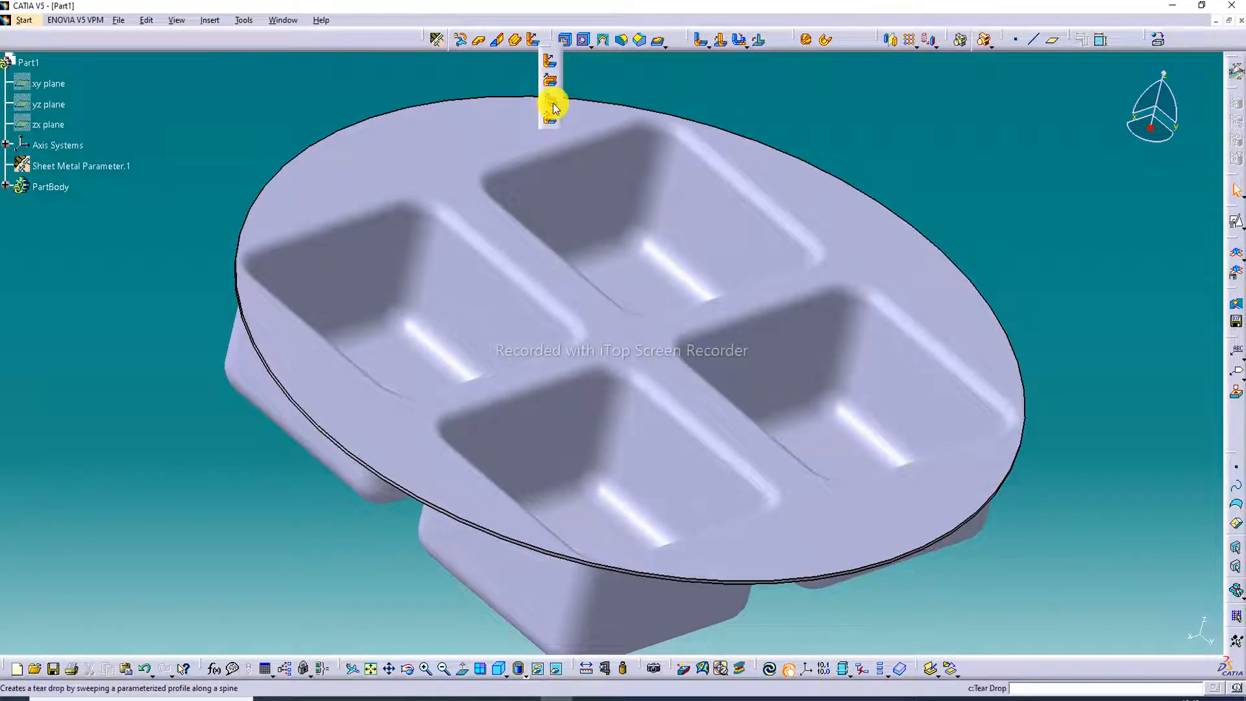
{"action": "left_click", "coordinate": [552, 104]}
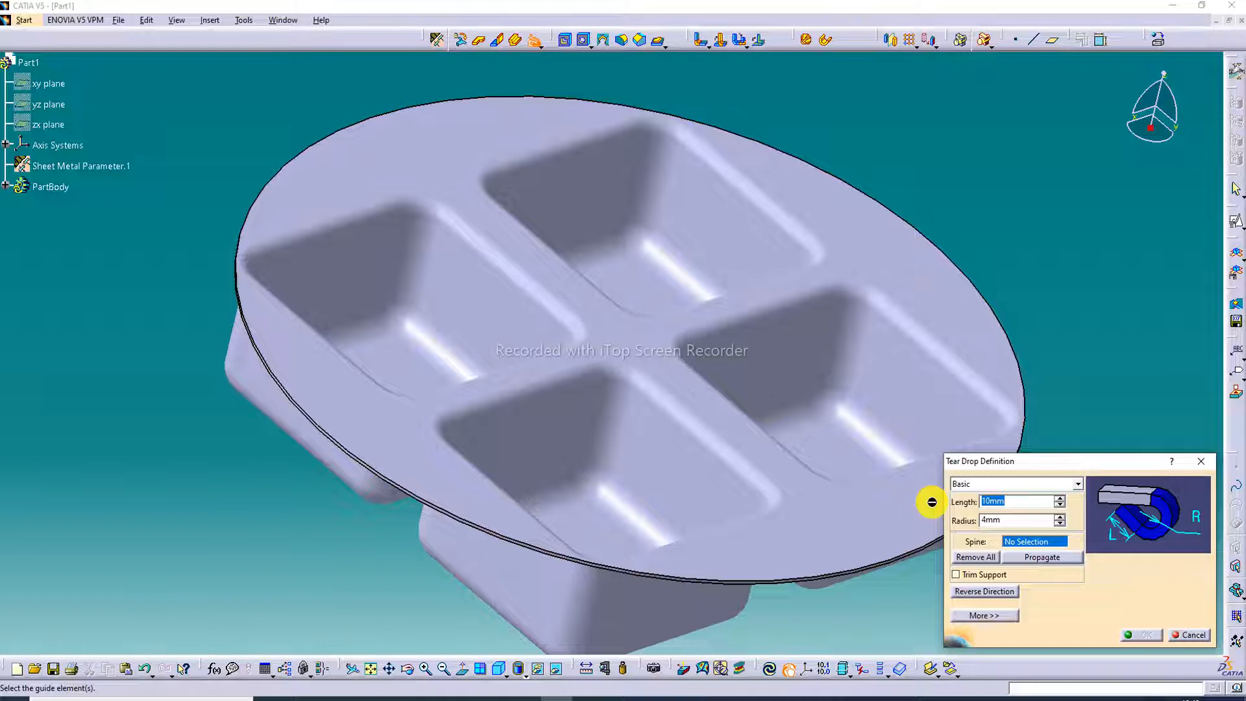
{"action": "key", "text": "Tab"}
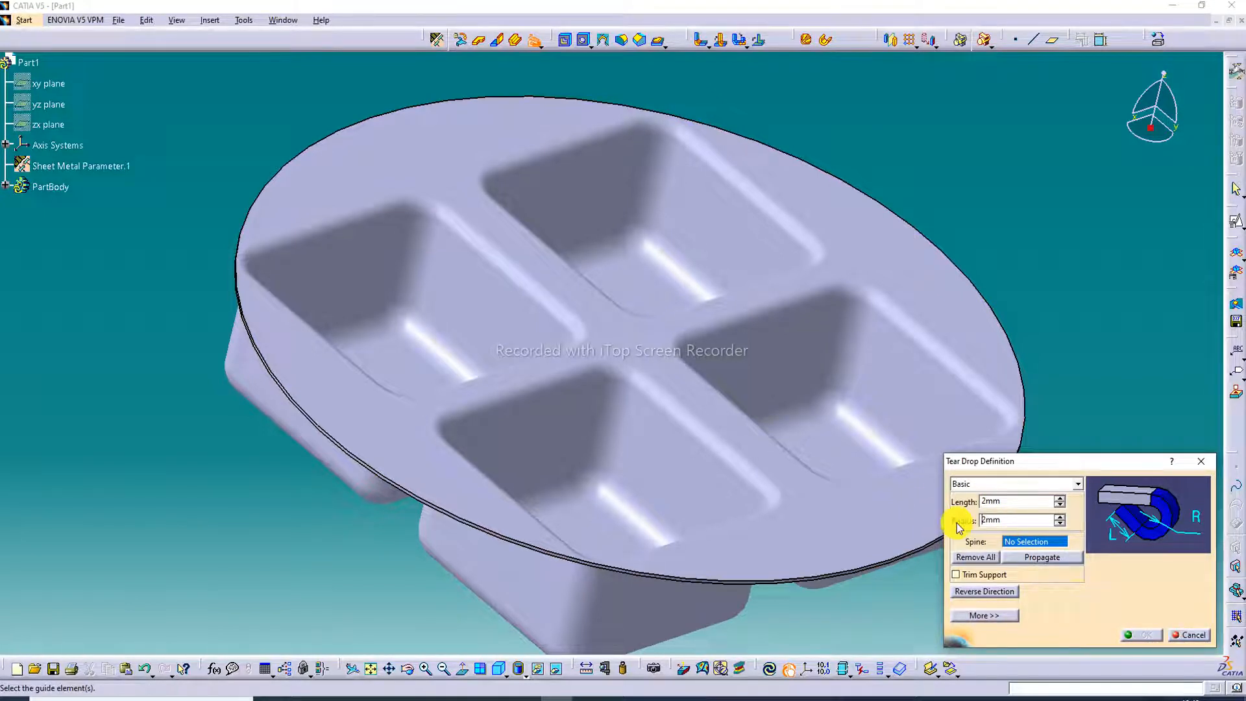
{"action": "left_click", "coordinate": [691, 579]}
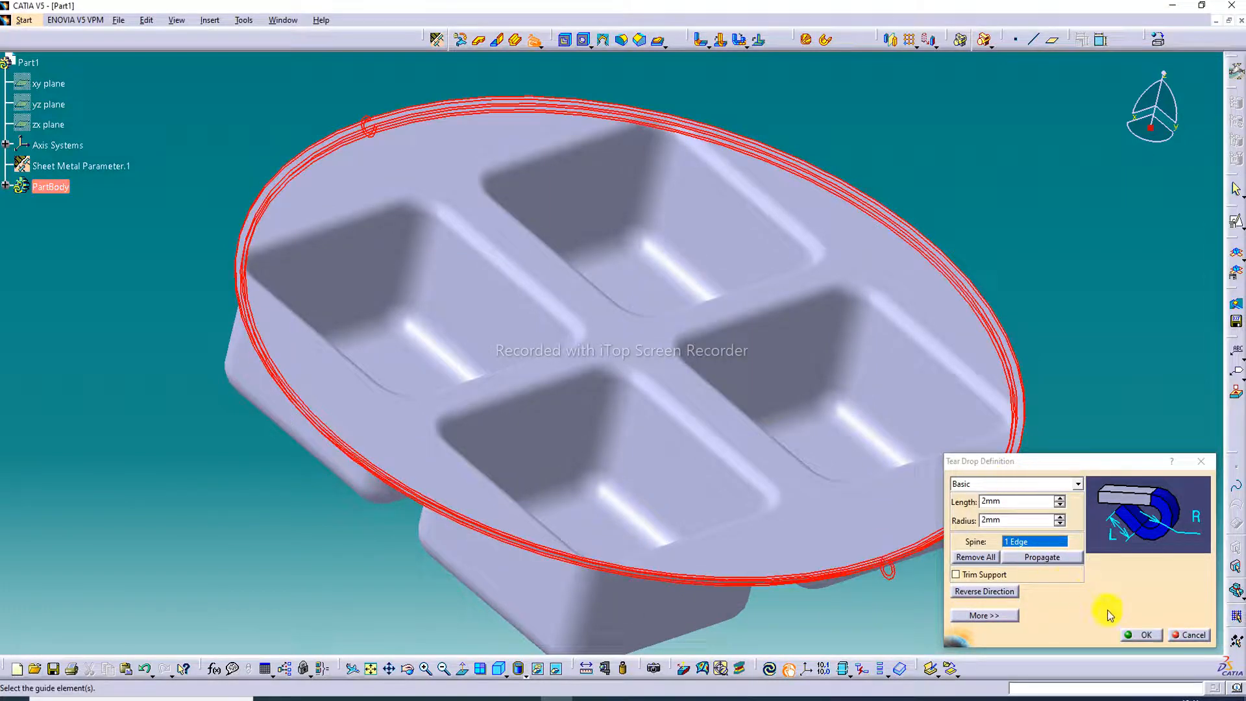
{"action": "left_click", "coordinate": [1166, 634]}
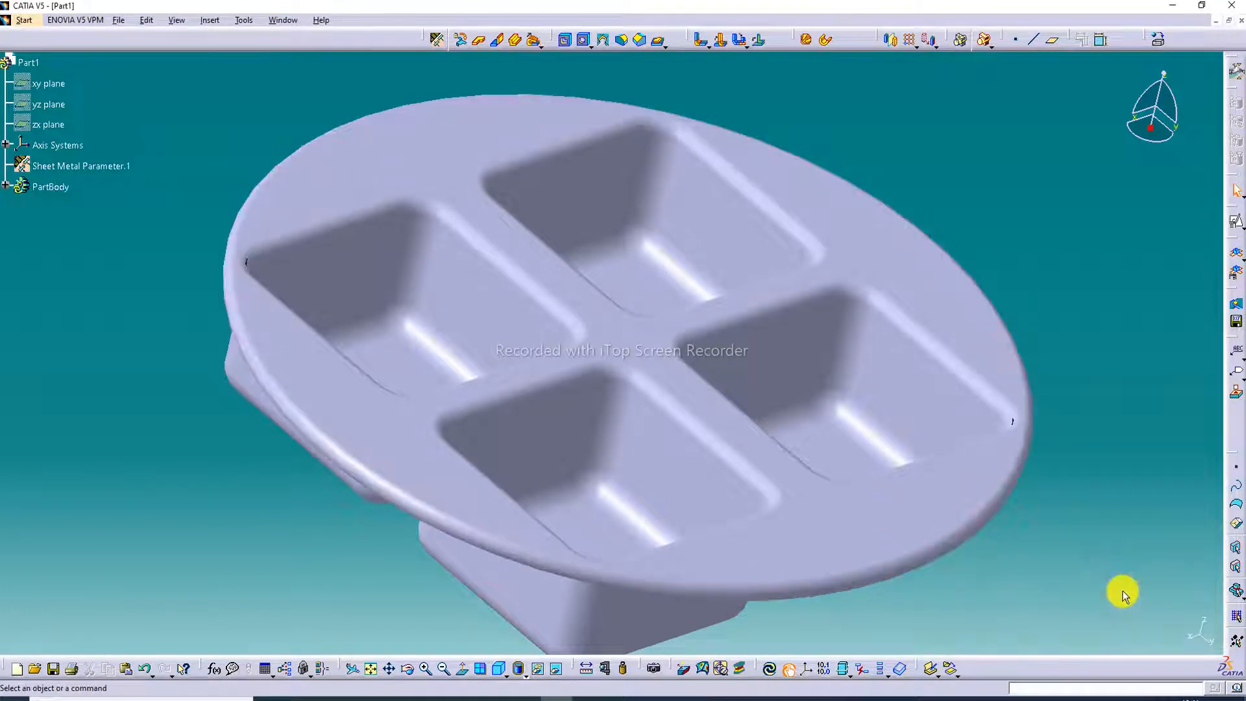
Step: Switch the display to Shading with Material and apply Steel from the metal materials to the PartBody
{"action": "middle_click_drag", "start_coordinate": [734, 435], "coordinate": [747, 331]}
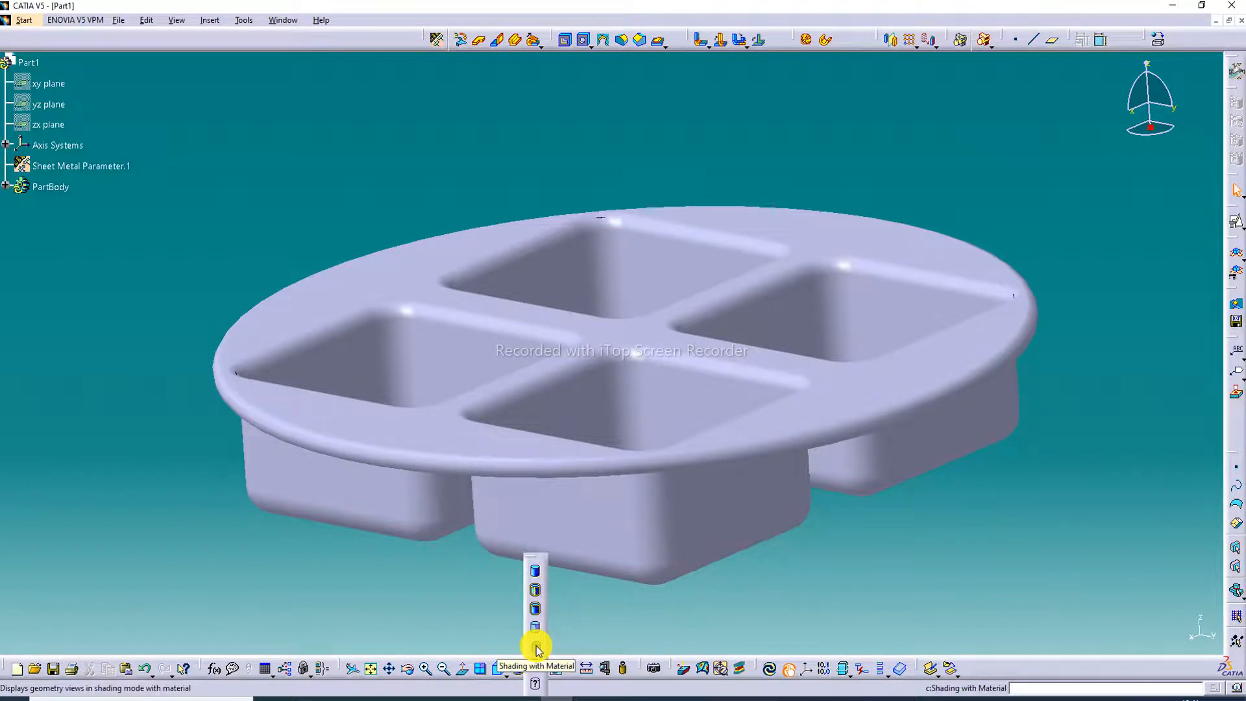
{"action": "left_click", "coordinate": [536, 649]}
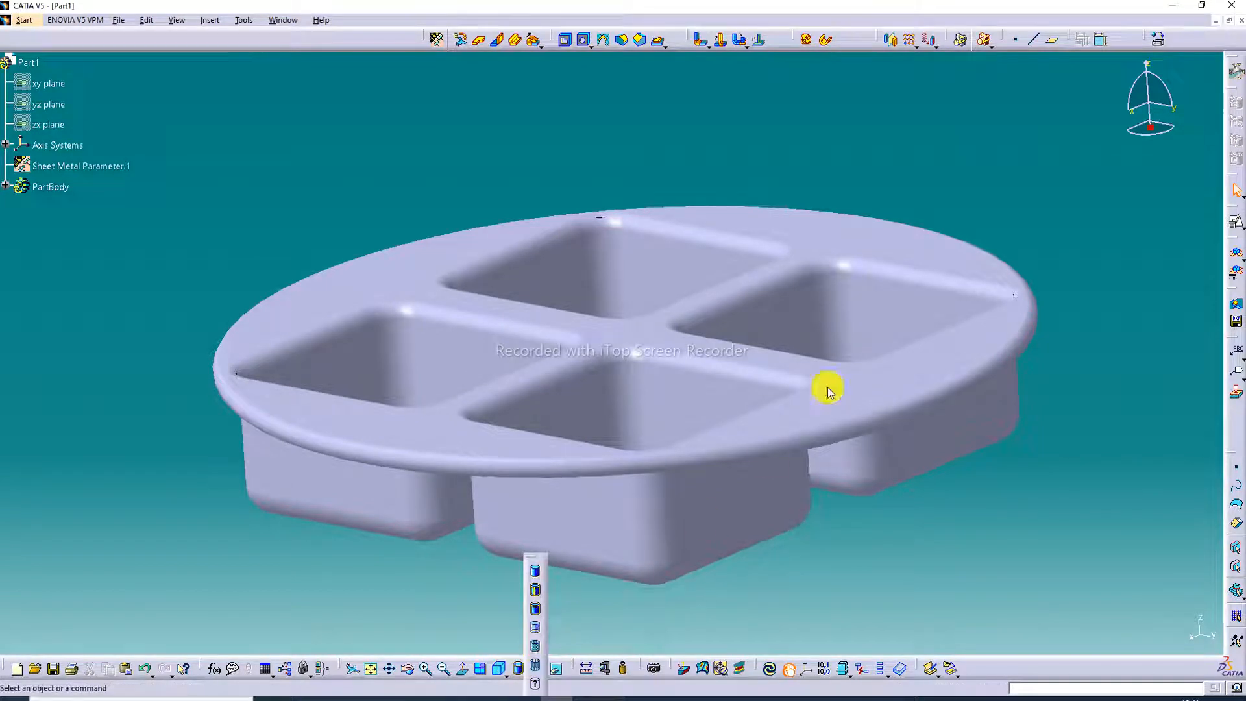
{"action": "left_click", "coordinate": [1152, 46]}
{"action": "left_click", "coordinate": [908, 295]}
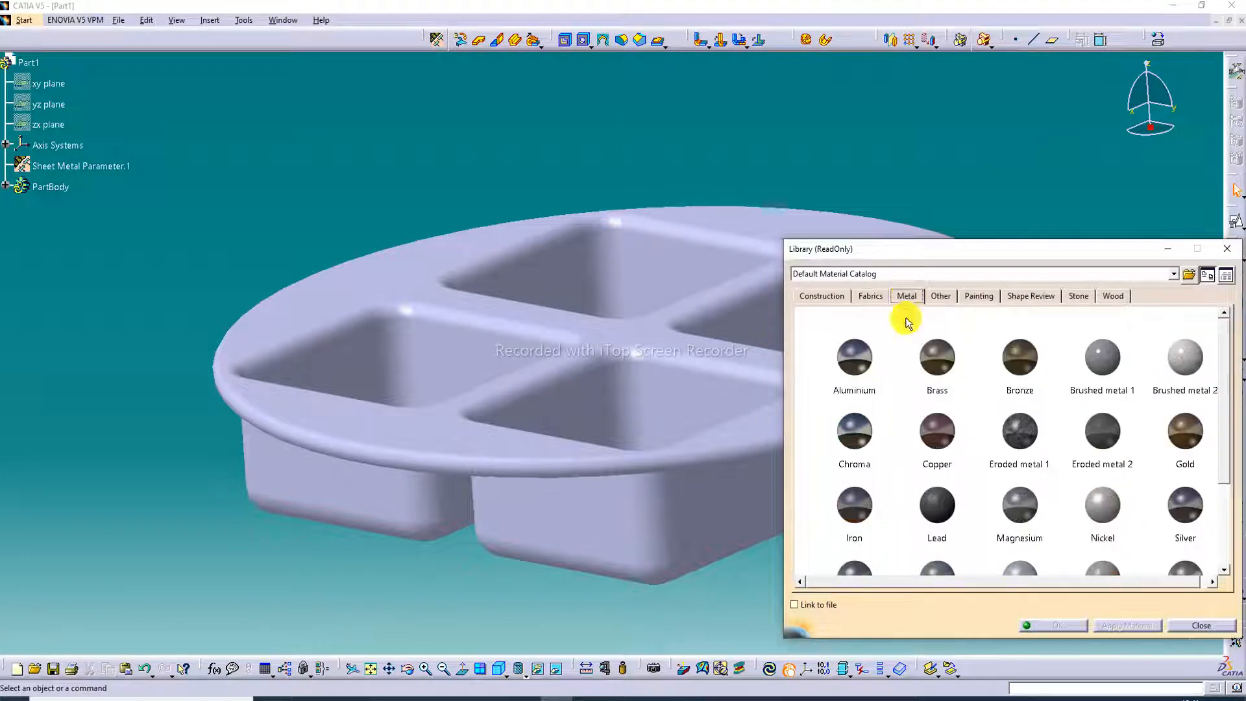
{"action": "scroll", "coordinate": [883, 480], "scroll_direction": "down", "scroll_amount": 1}
{"action": "scroll", "coordinate": [883, 483], "scroll_direction": "down", "scroll_amount": 1}
{"action": "left_click", "coordinate": [854, 498]}
{"action": "left_click", "coordinate": [718, 504]}
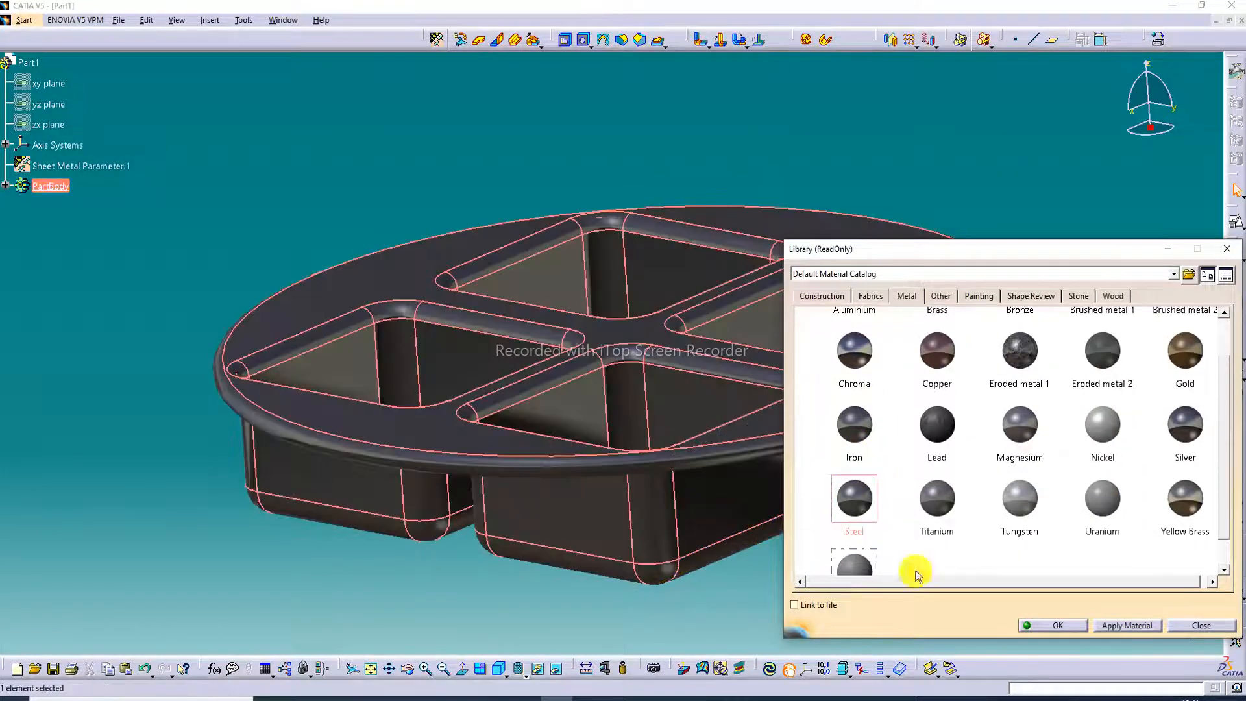
{"action": "left_click", "coordinate": [1058, 625]}
Step: Open the rendering properties of the PartBody's Steel material and raise its reflectivity to 1.00
{"action": "left_click", "coordinate": [117, 167]}
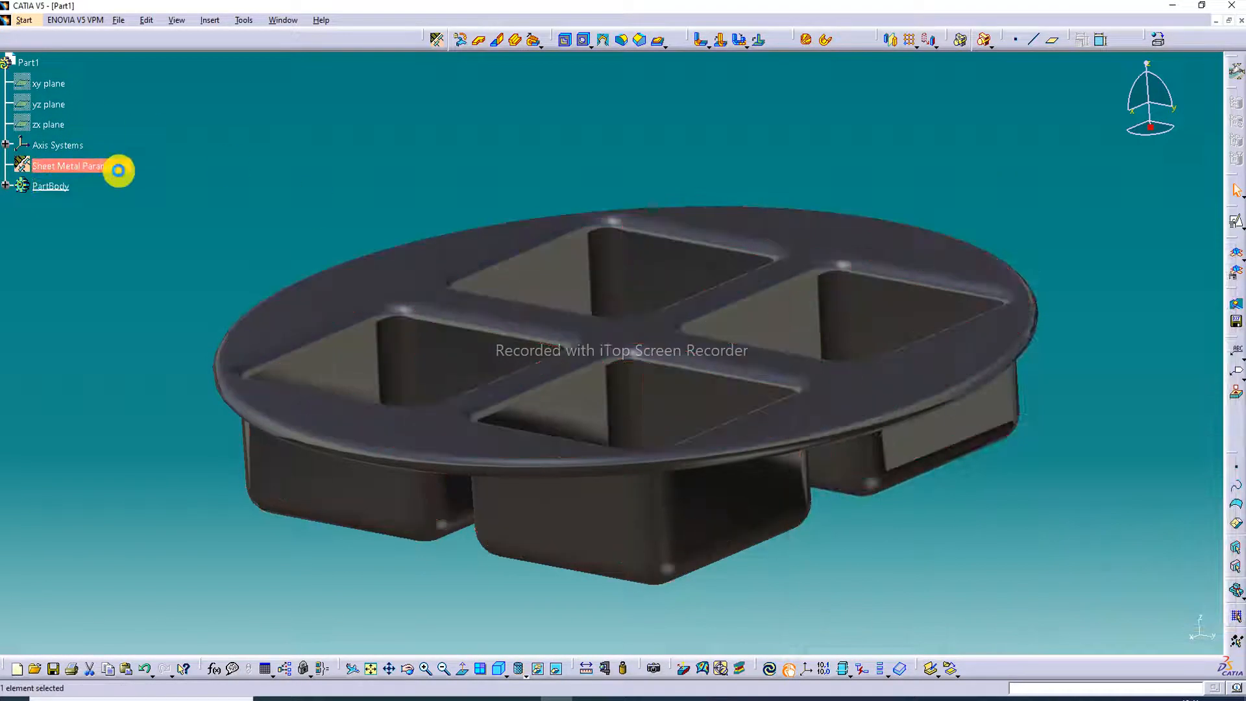
{"action": "left_click", "coordinate": [5, 185]}
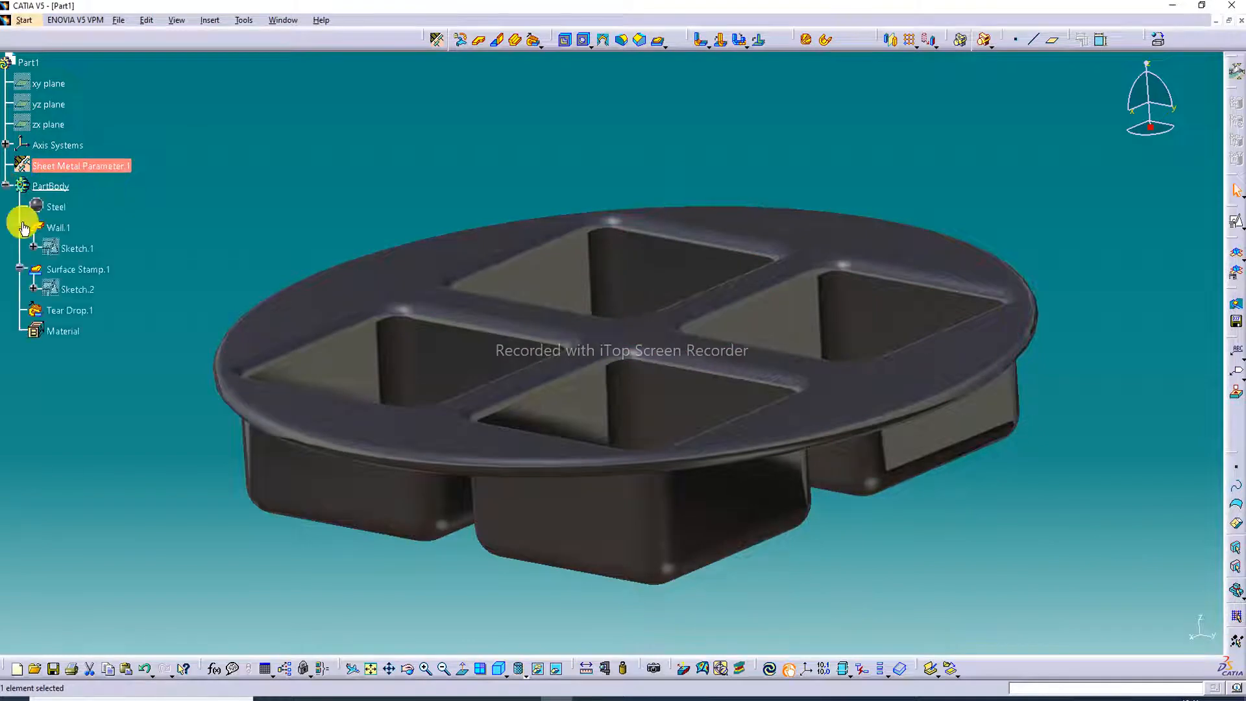
{"action": "left_click", "coordinate": [58, 209]}
{"action": "right_click", "coordinate": [61, 211]}
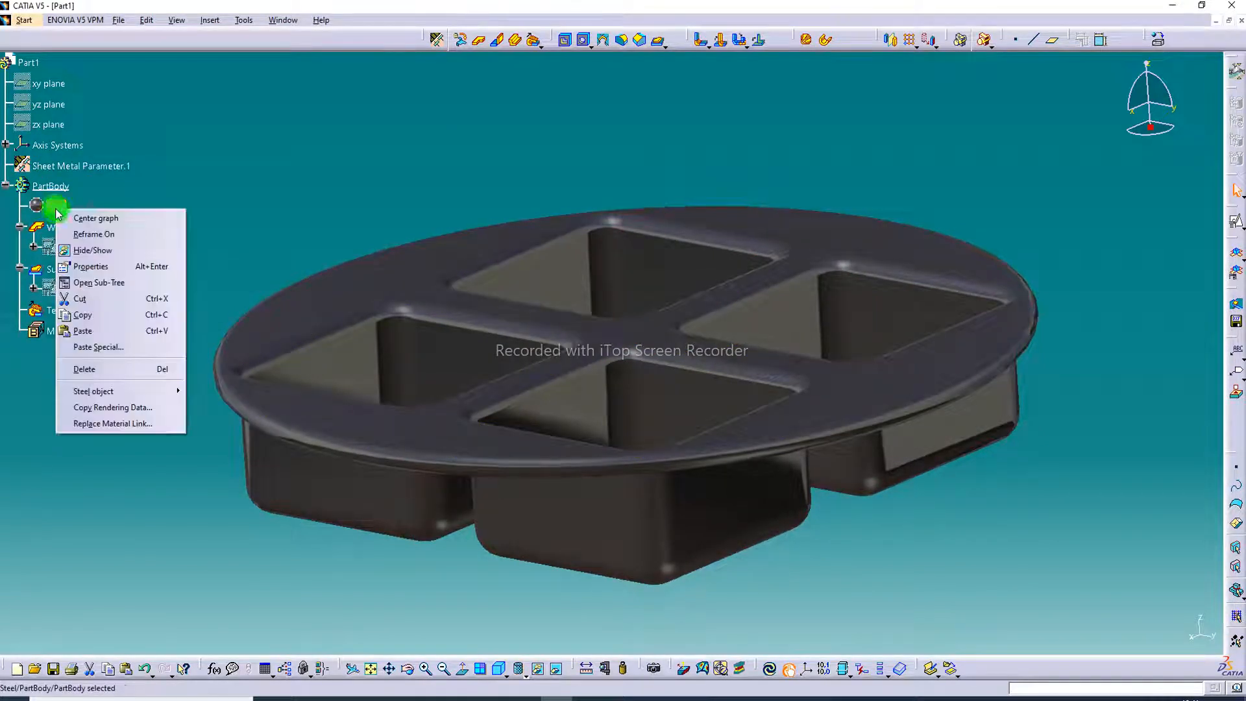
{"action": "left_click", "coordinate": [97, 262]}
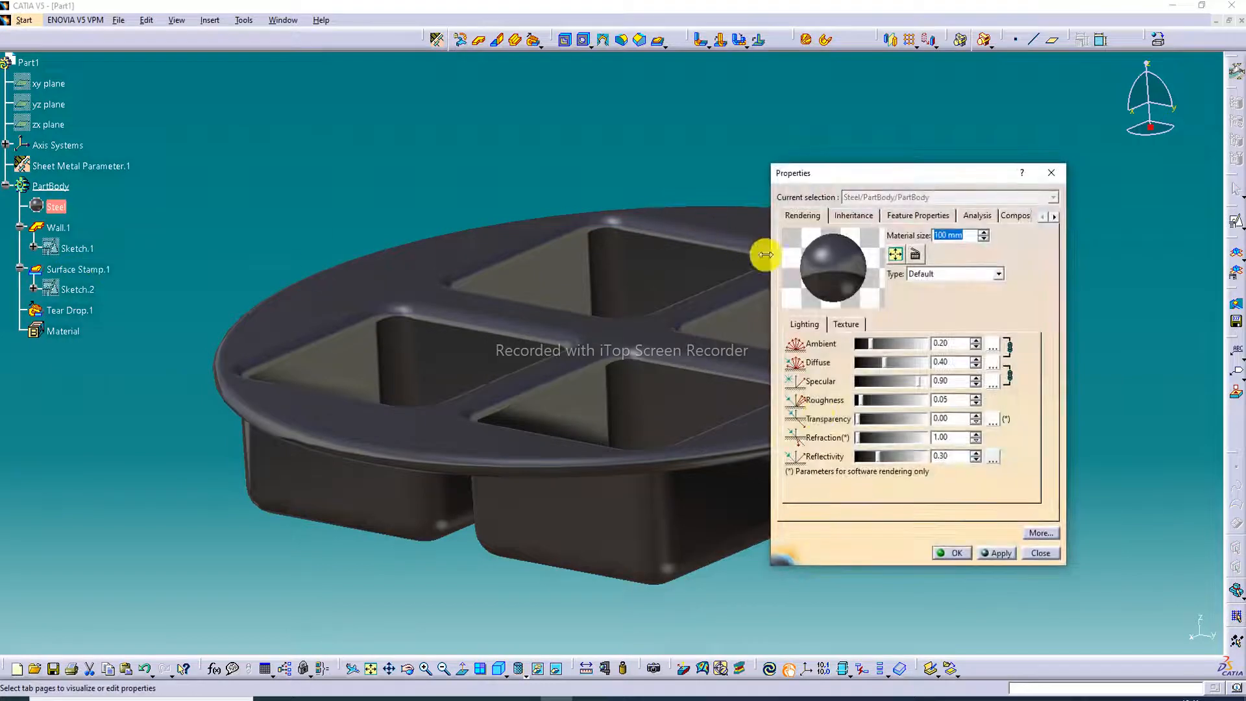
{"action": "left_click_drag", "start_coordinate": [879, 458], "coordinate": [946, 459]}
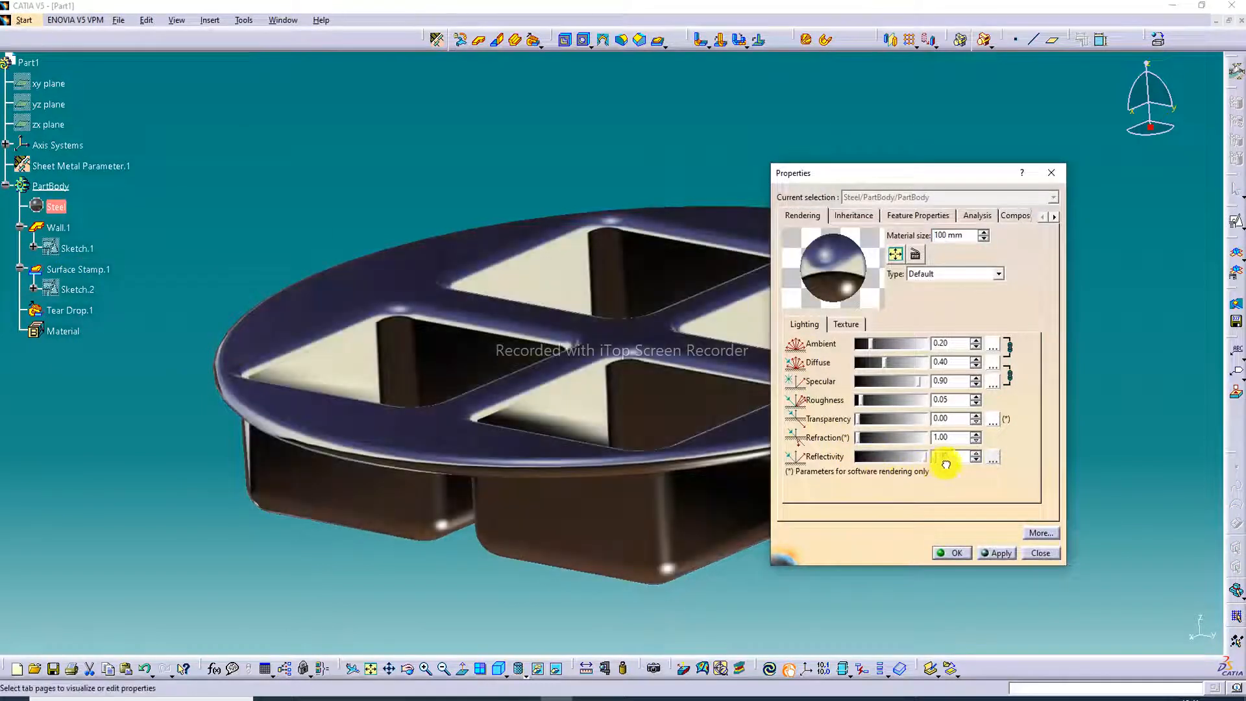
Step: Choose the predefined Meeting room environment as the Steel material's reflection image and apply the material properties
{"action": "left_click", "coordinate": [994, 457]}
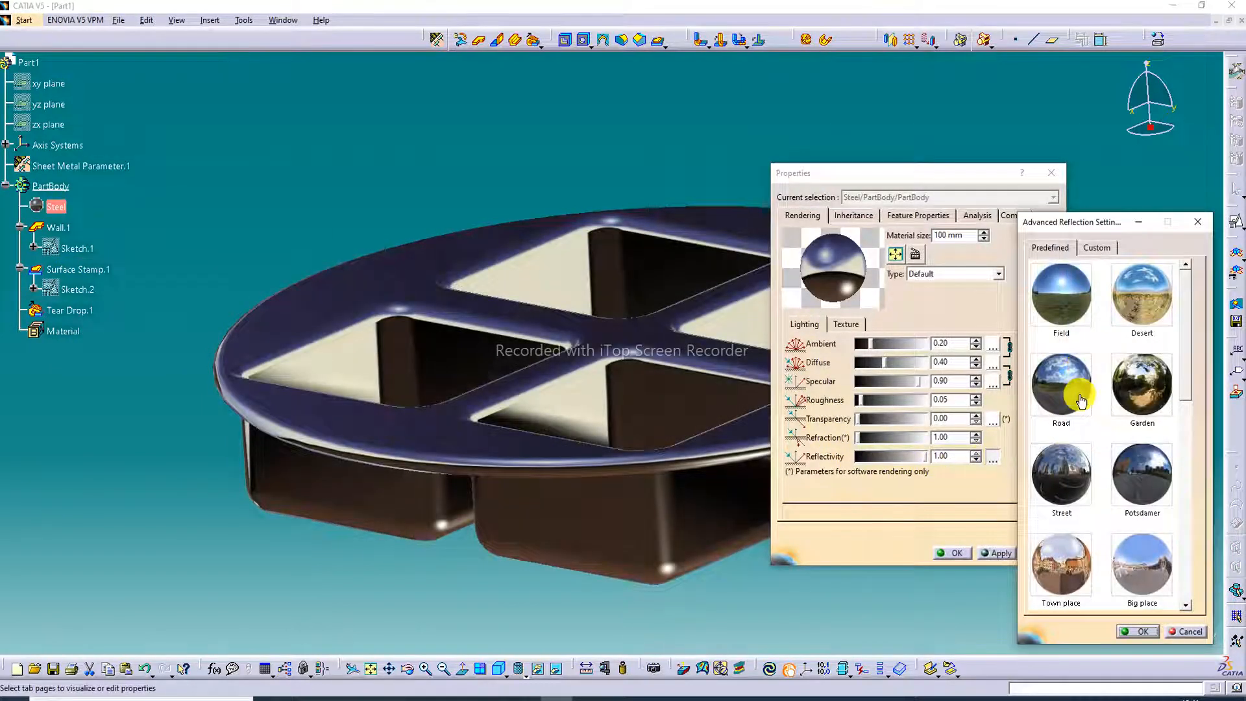
{"action": "left_click", "coordinate": [1081, 387]}
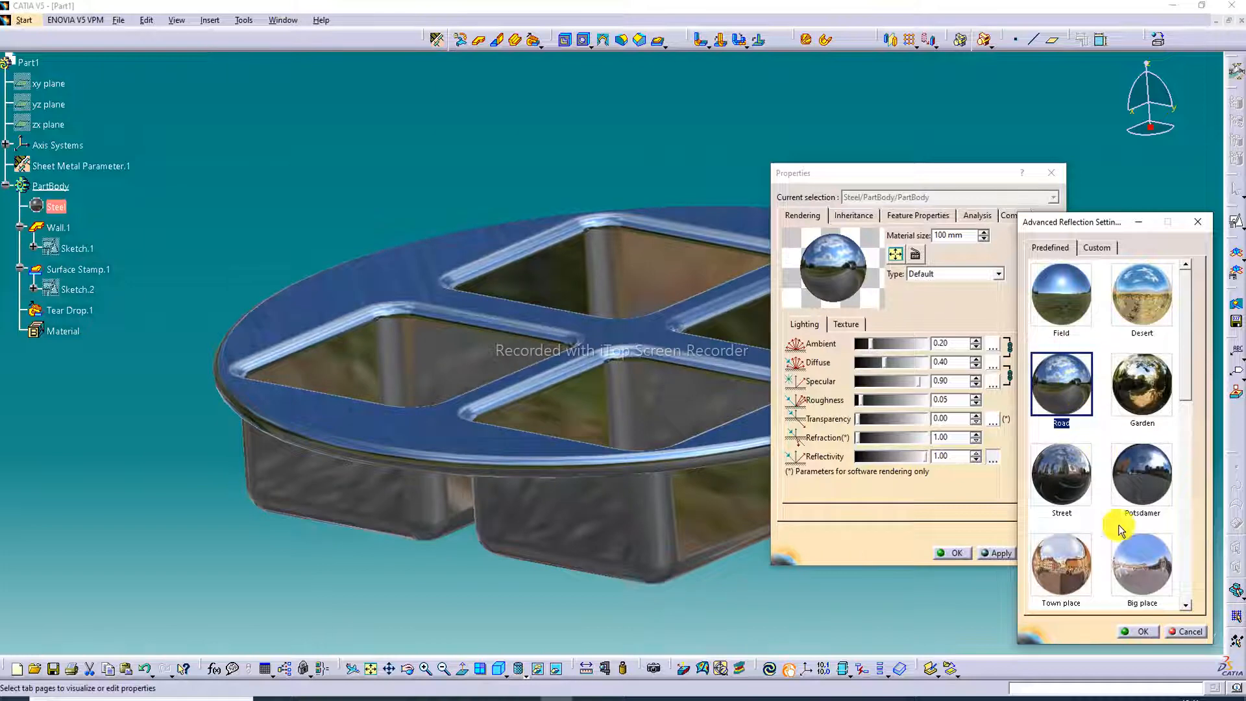
{"action": "scroll", "coordinate": [1141, 523], "scroll_direction": "down", "scroll_amount": 5}
{"action": "left_click", "coordinate": [1142, 550]}
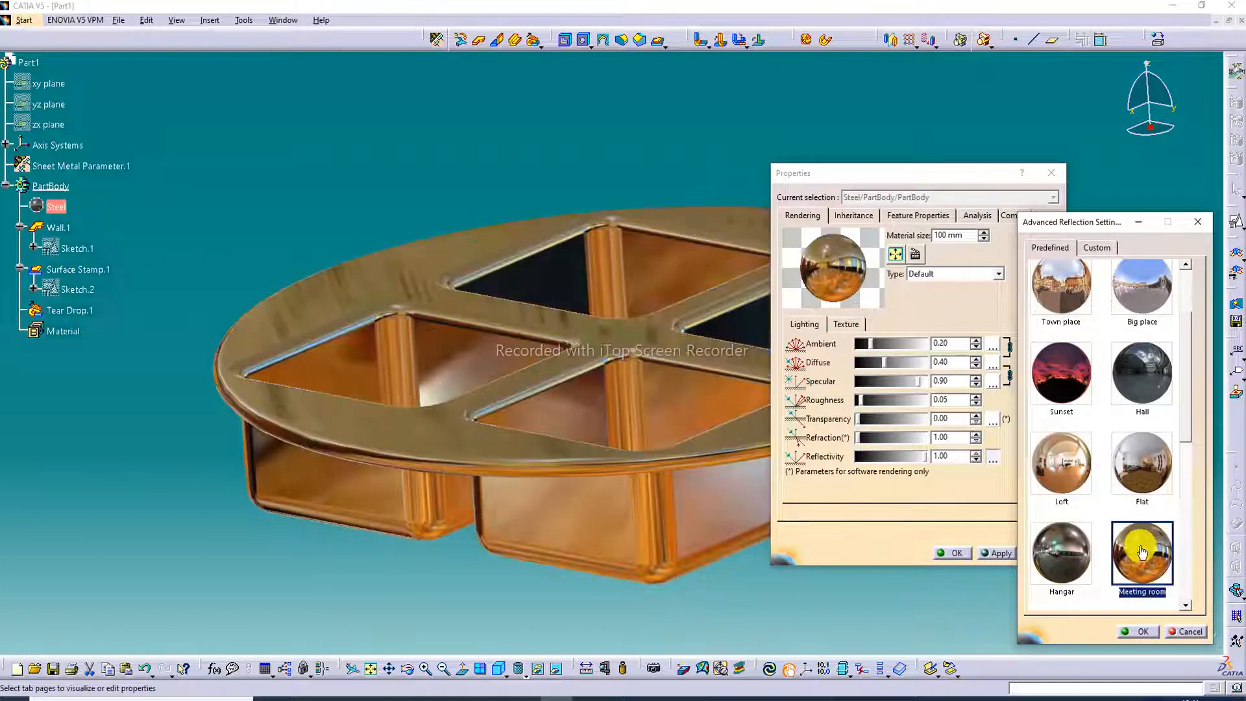
{"action": "left_click", "coordinate": [1138, 631]}
{"action": "left_click", "coordinate": [966, 555]}
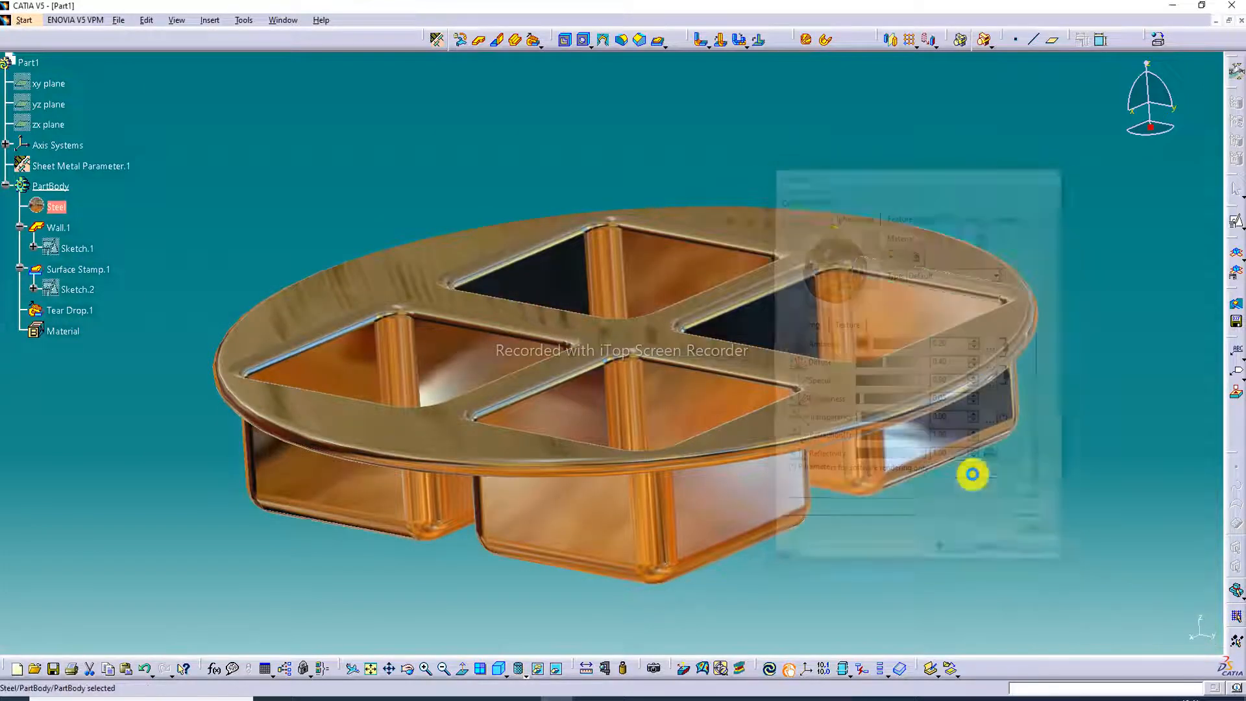
Step: Examine the finished plate from all sides in isometric and four-view layouts, including its underside
{"action": "middle_click_drag", "start_coordinate": [537, 236], "coordinate": [546, 317]}
{"action": "middle_click_drag", "start_coordinate": [672, 284], "coordinate": [698, 279]}
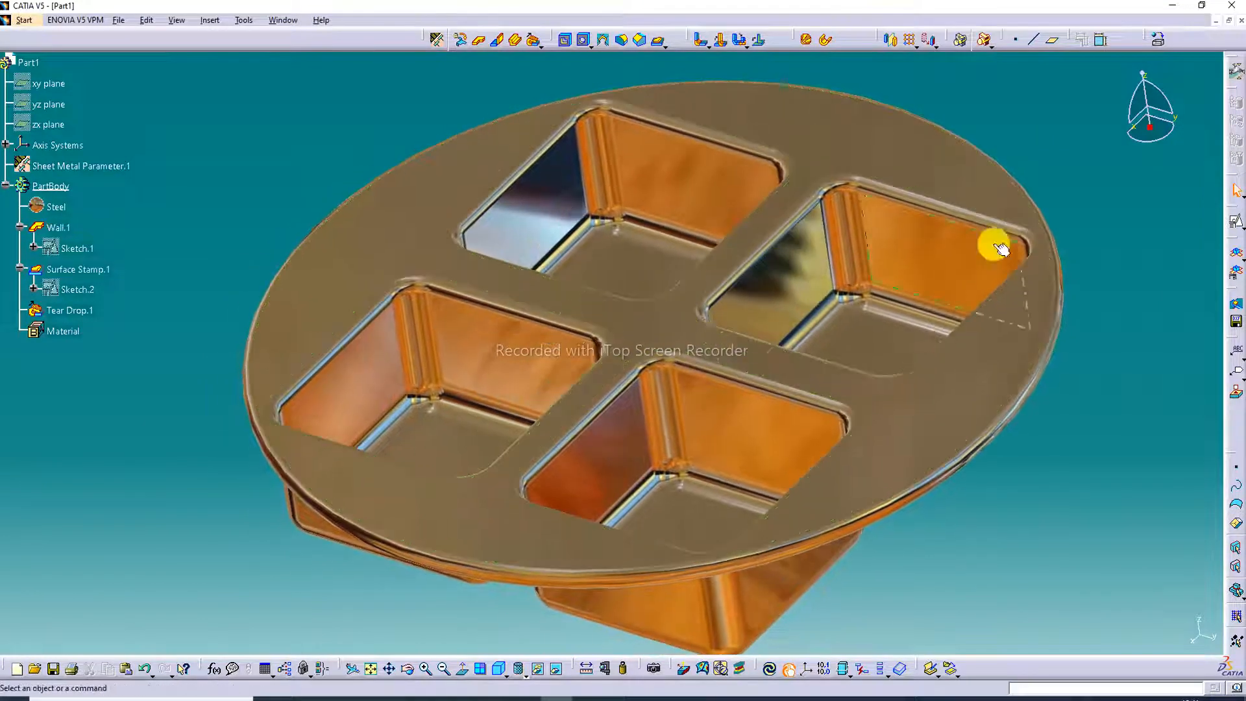
{"action": "left_click", "coordinate": [492, 673]}
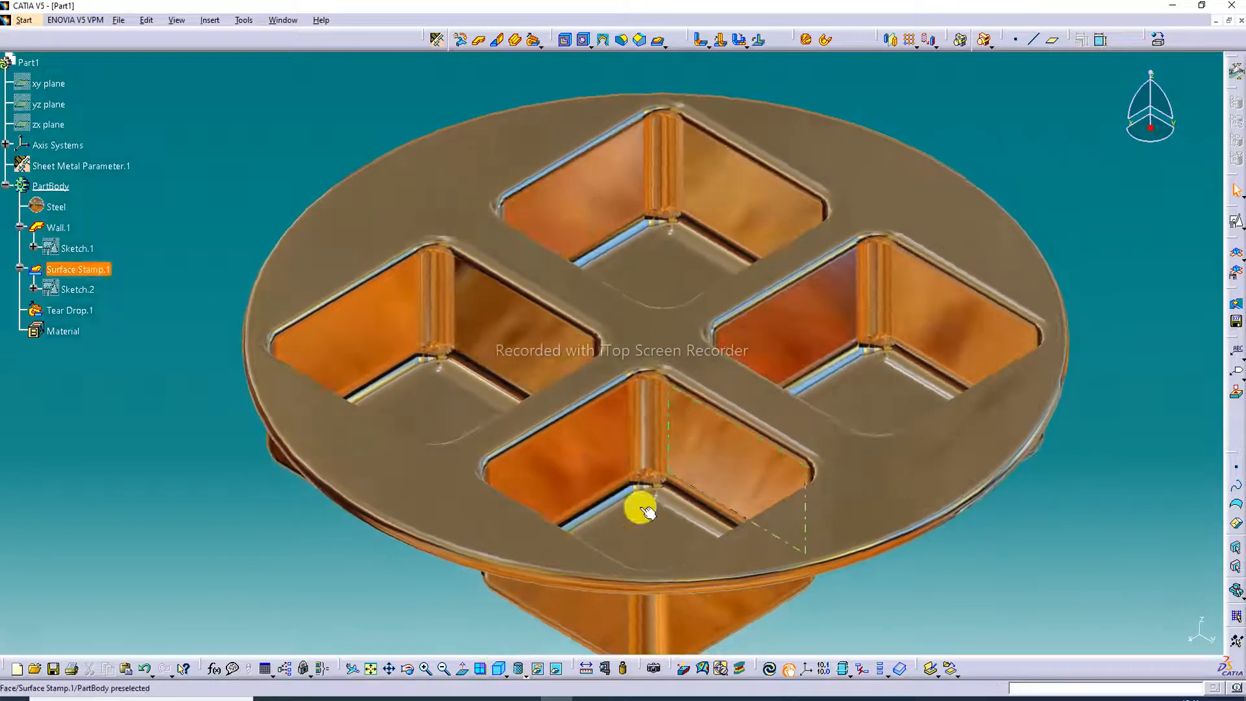
{"action": "left_click", "coordinate": [481, 669]}
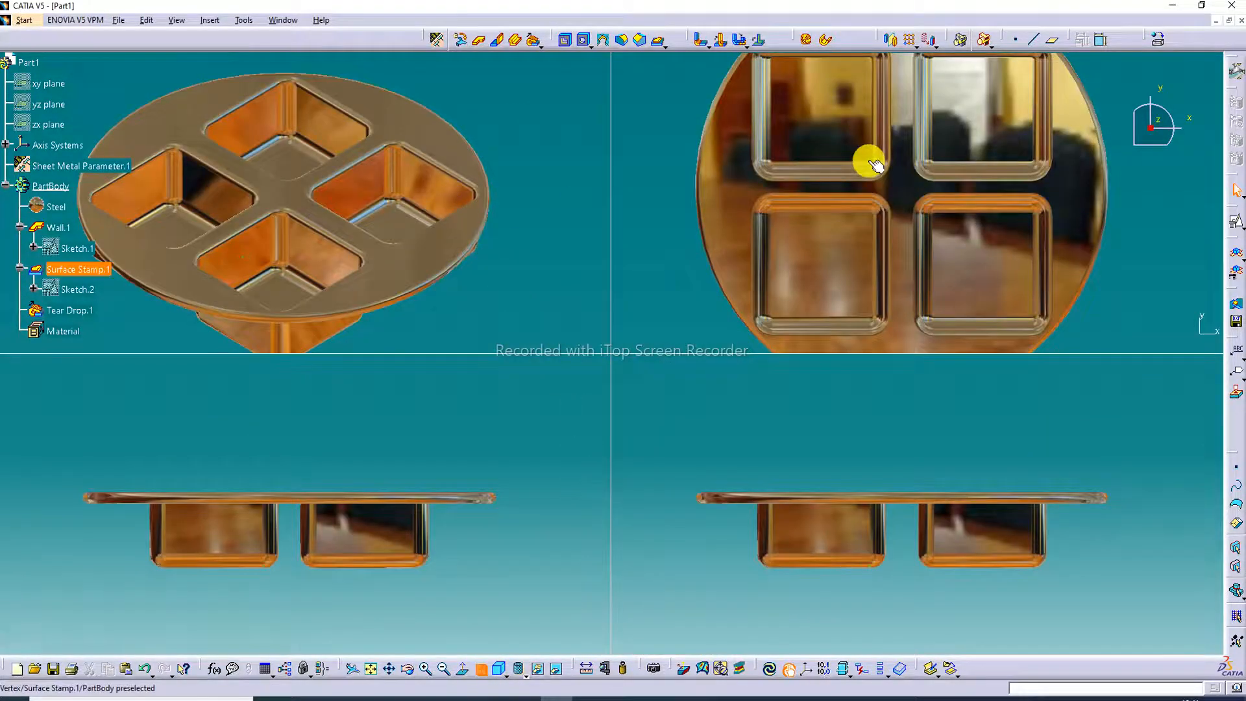
{"action": "middle_click_drag", "start_coordinate": [874, 150], "coordinate": [985, 245]}
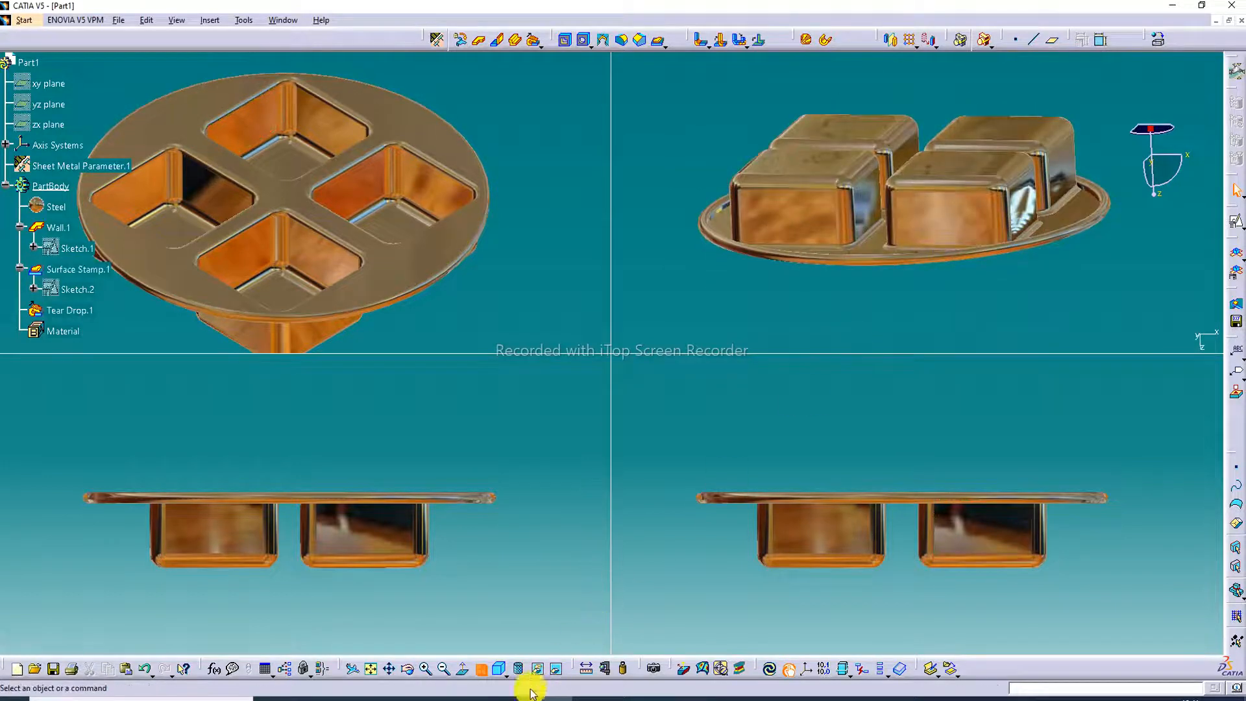
{"action": "left_click", "coordinate": [498, 670]}
{"action": "left_click", "coordinate": [483, 675]}
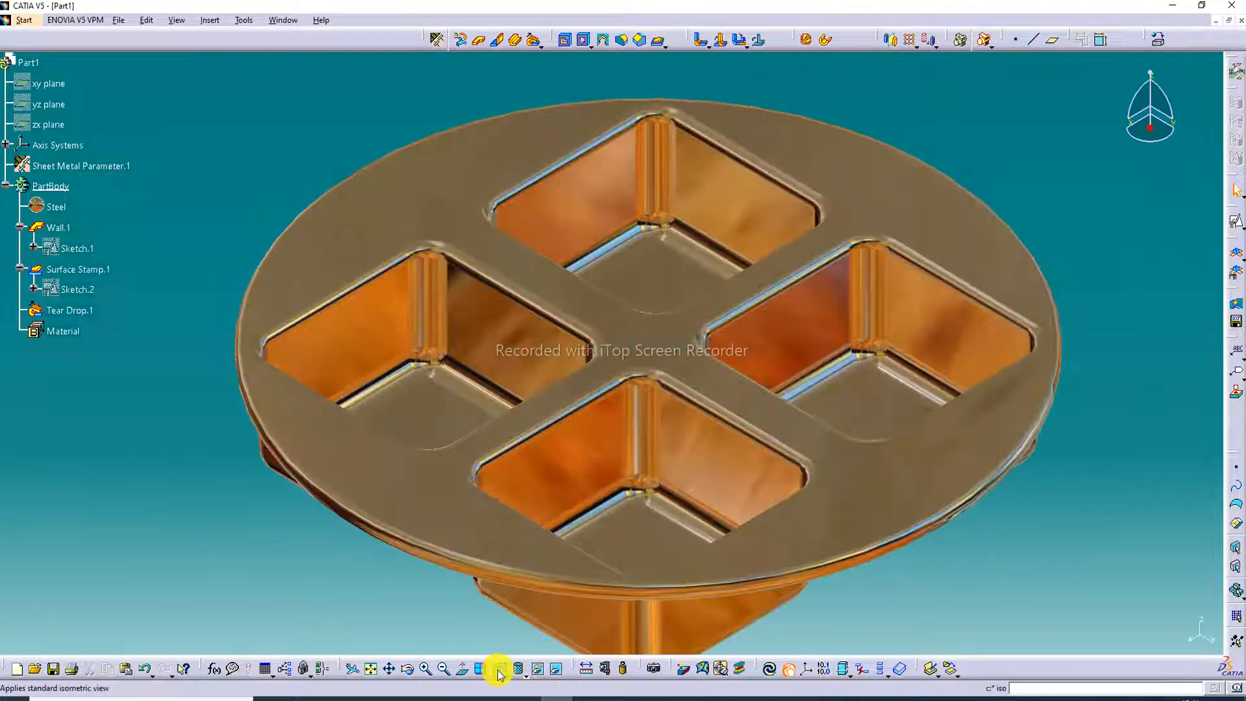
{"action": "middle_click_drag", "start_coordinate": [757, 242], "coordinate": [735, 215]}
{"action": "scroll", "coordinate": [734, 214], "scroll_direction": "up", "scroll_amount": 1}
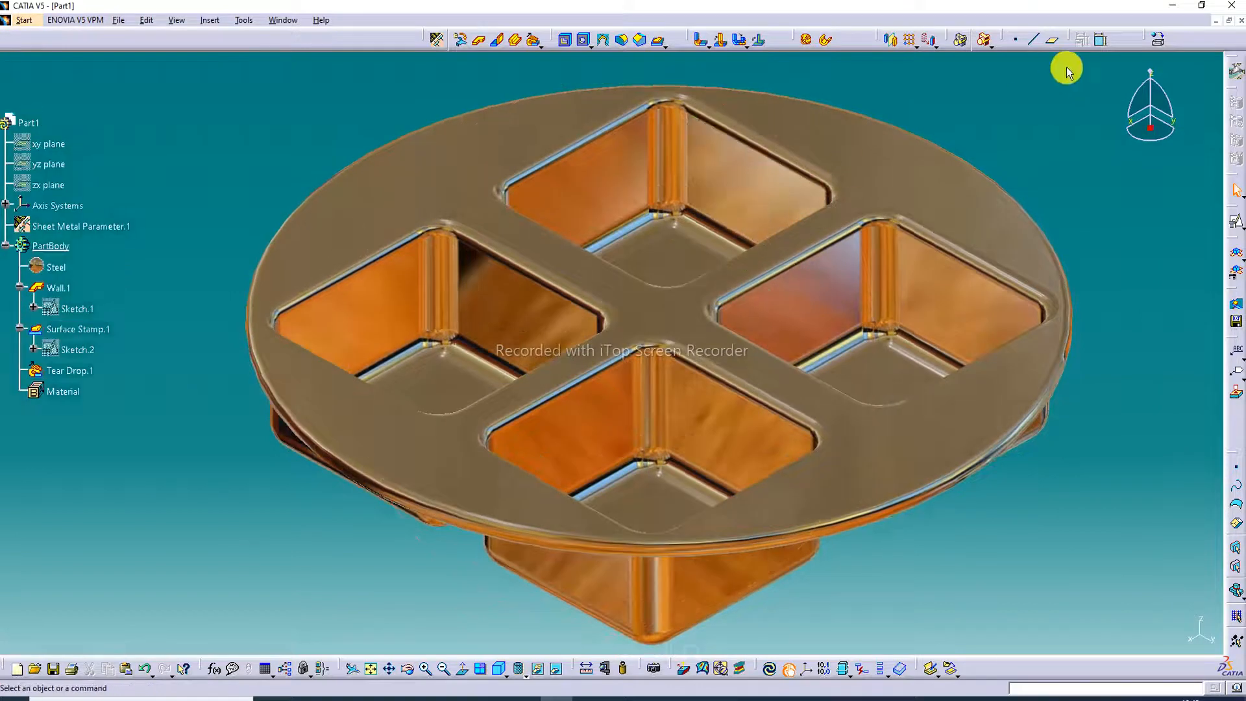